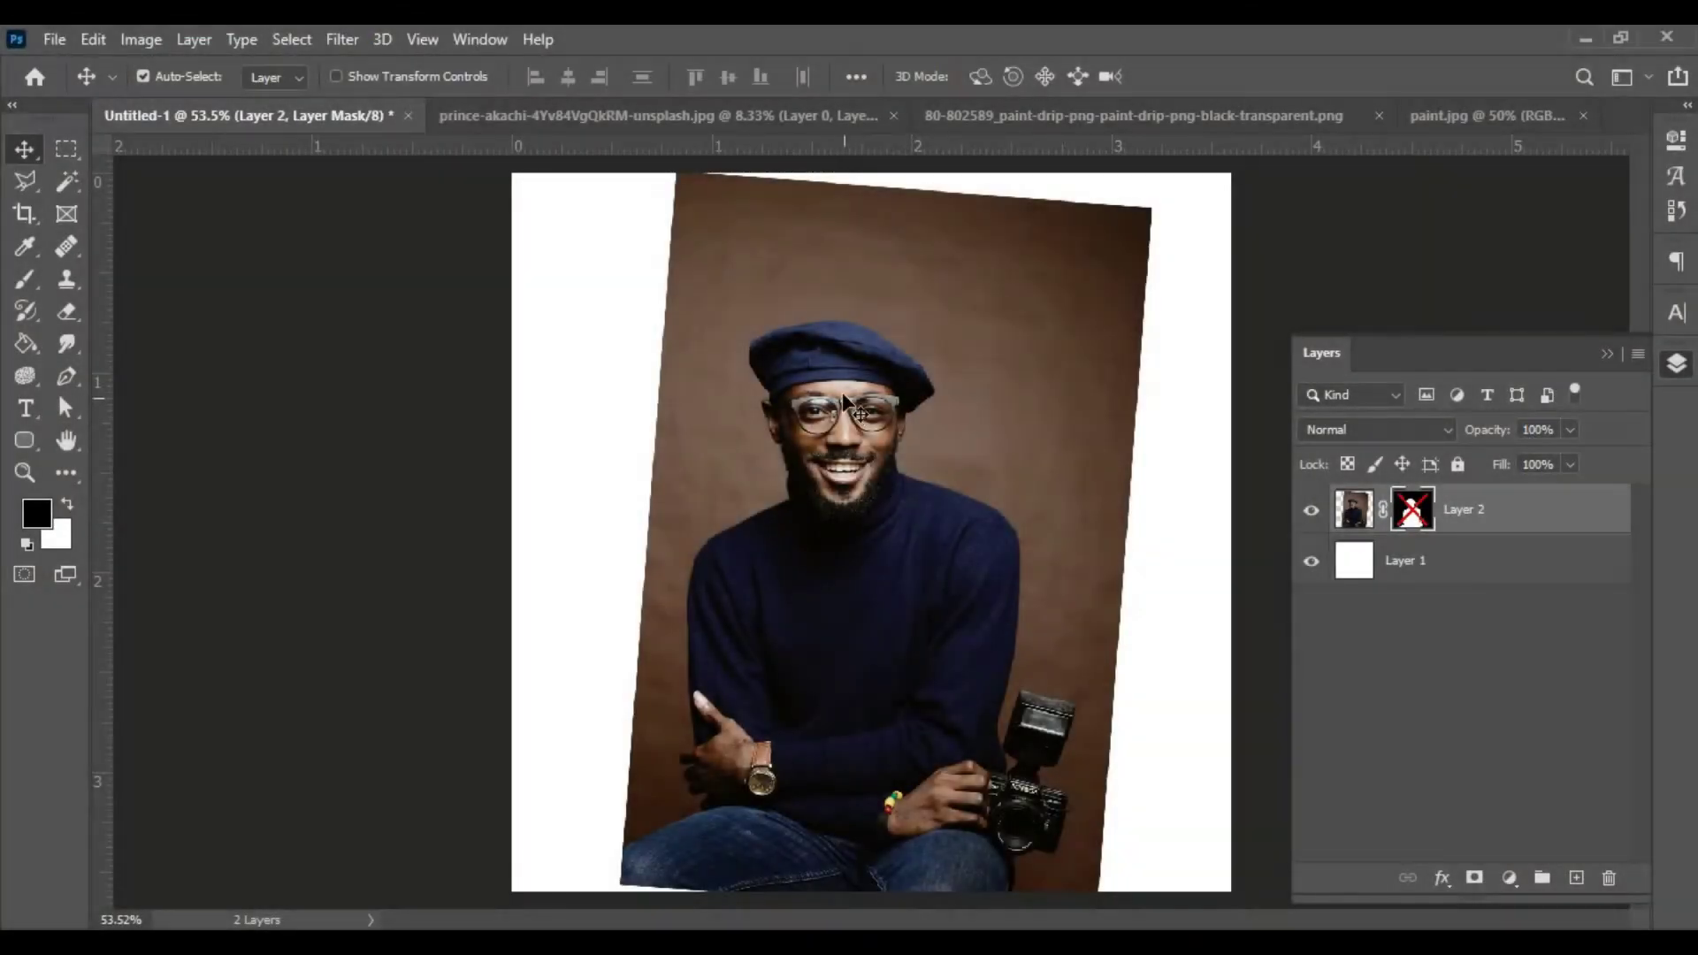
Step: Enable Layer 2's mask so the man appears cut out on the white canvas
right_click(1413, 523)
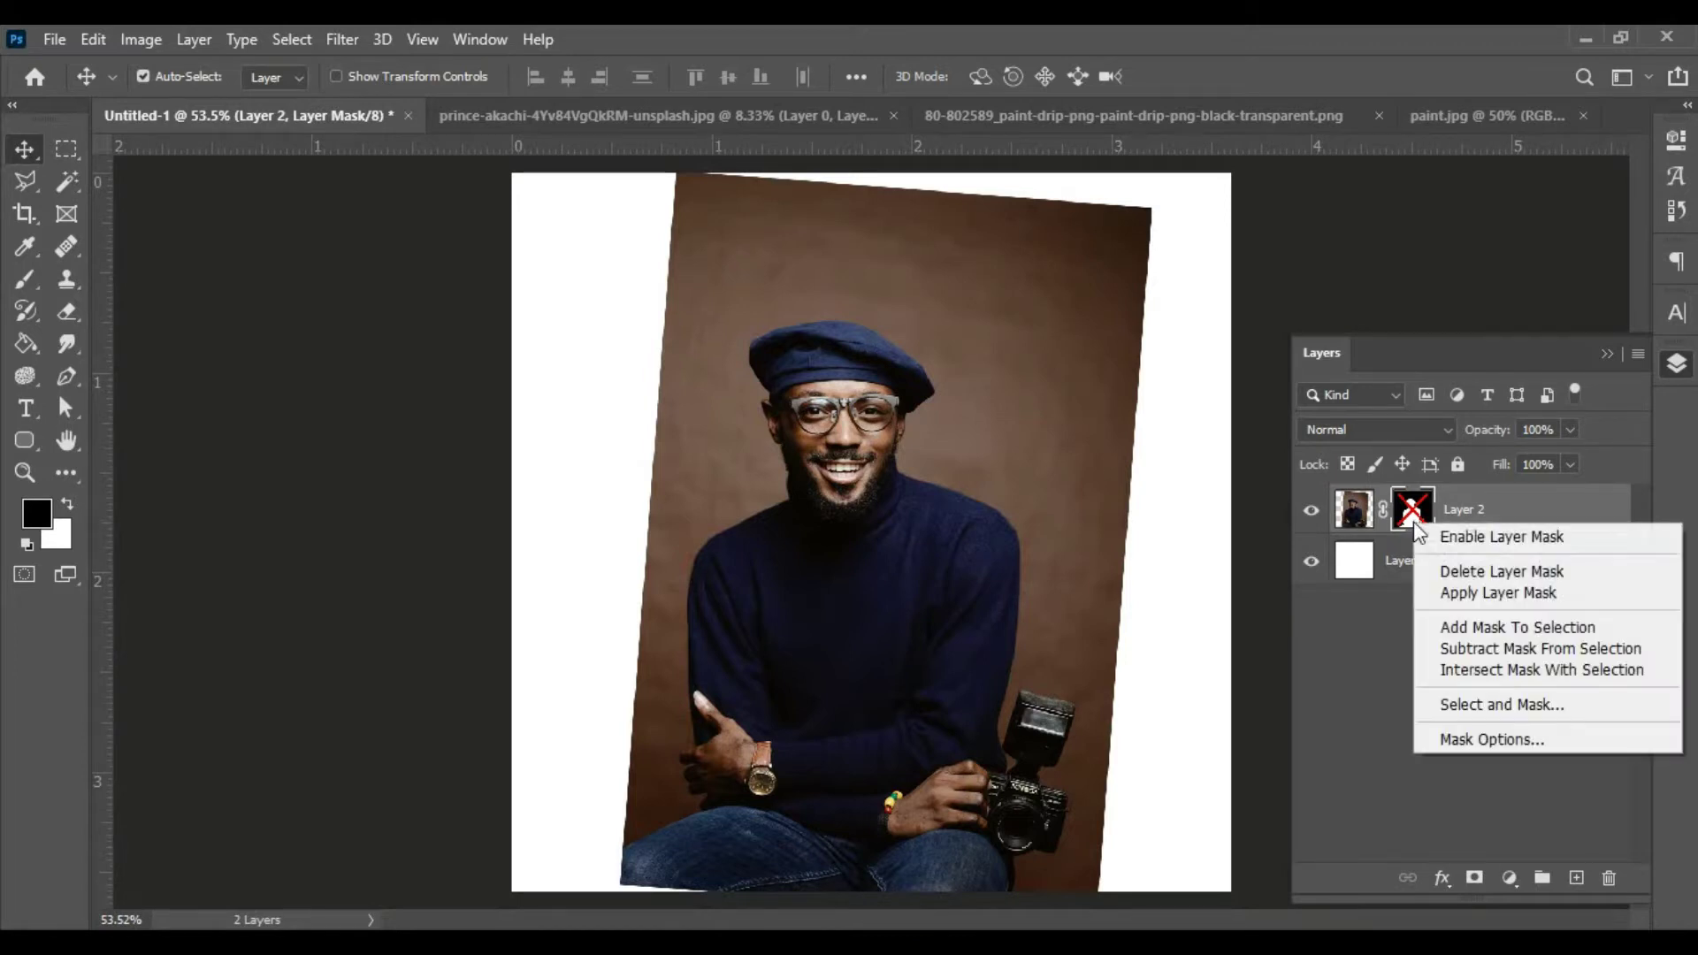
left_click(1486, 535)
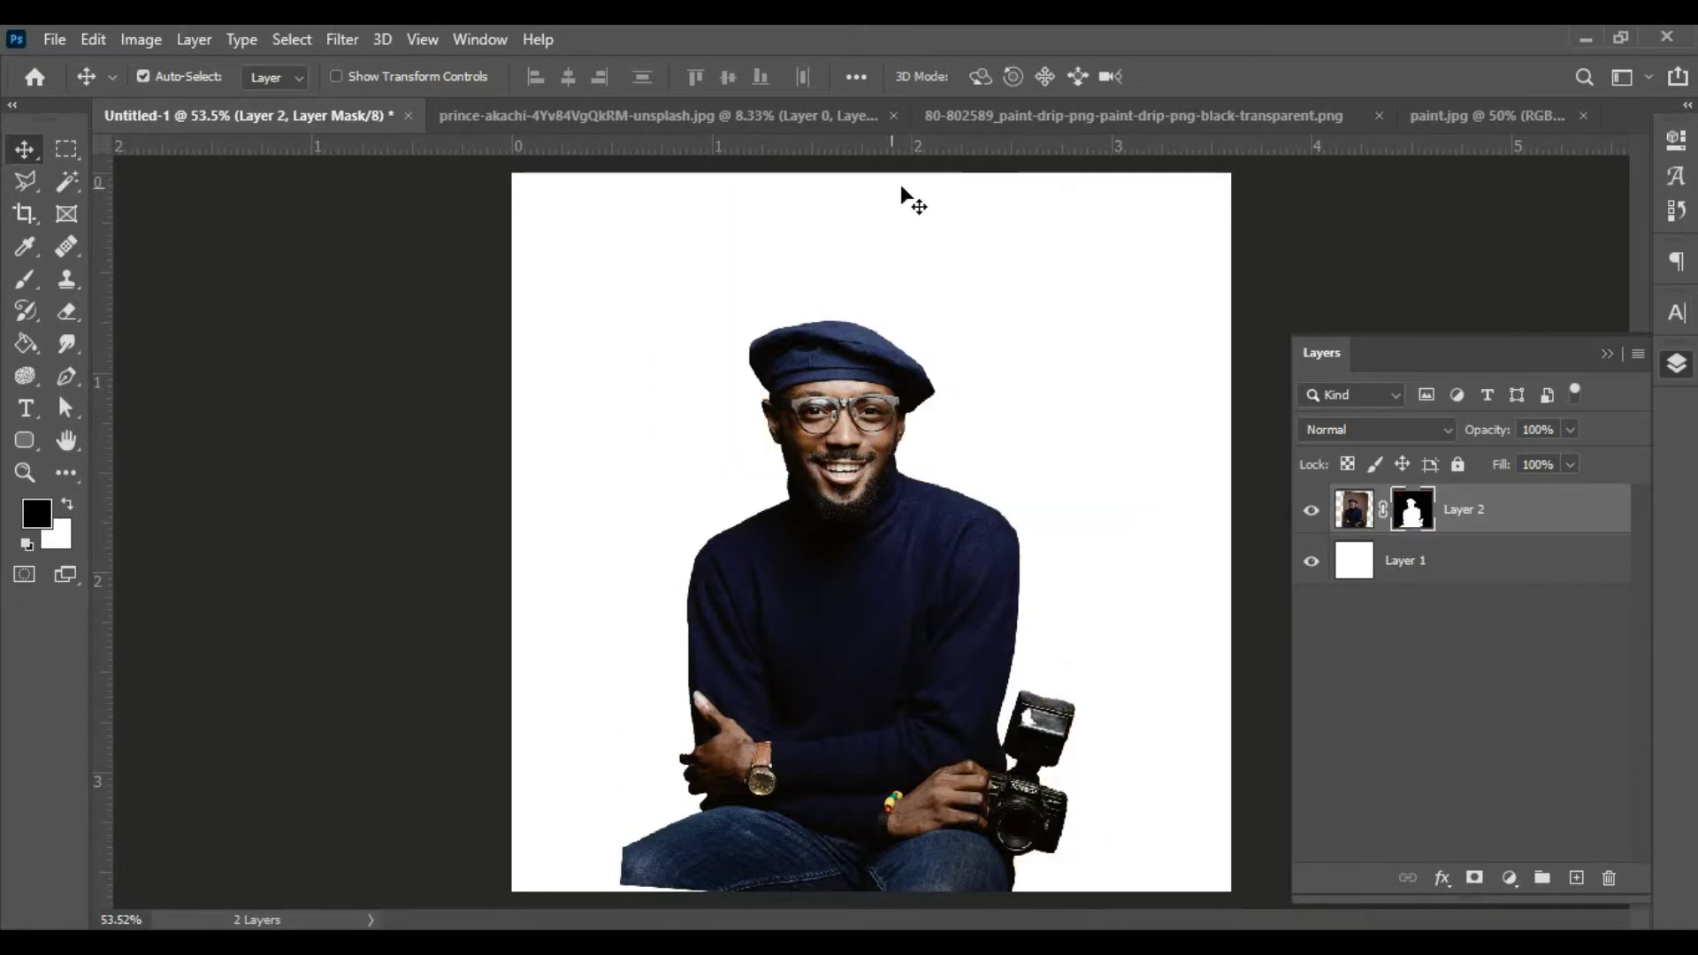
Step: Bring the paint-drip image into Untitled-1 as Layer 3, positioned over the man's lower torso
left_click(1450, 113)
left_click(1143, 120)
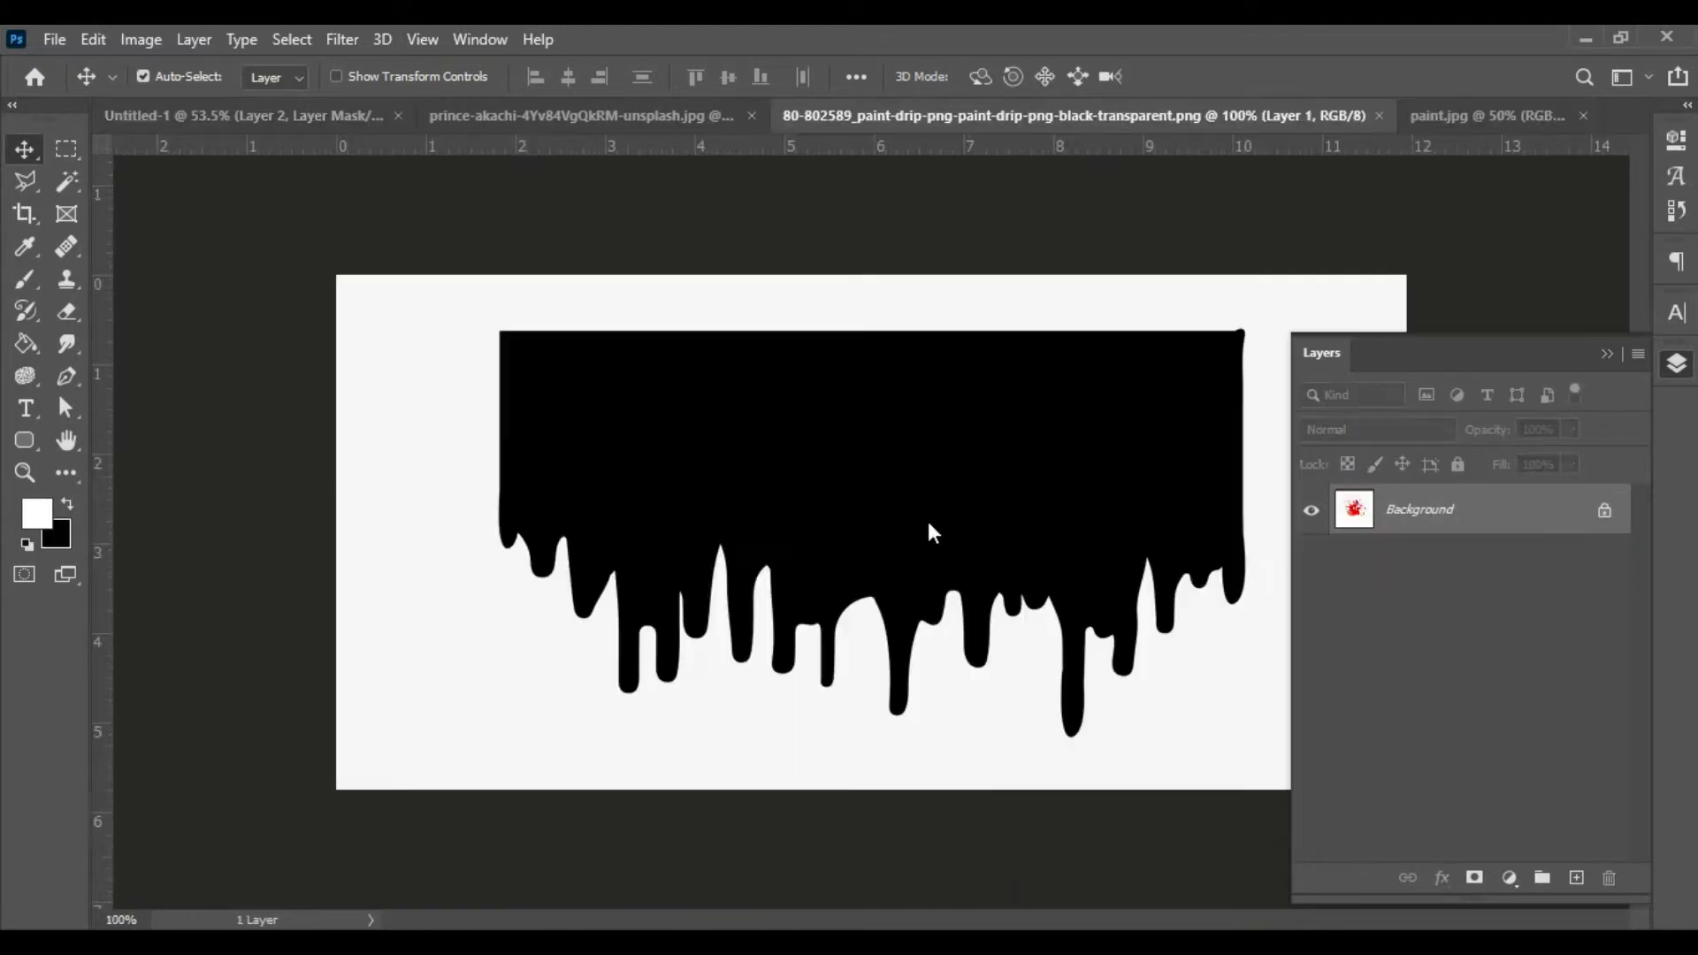
mouse_move(931, 532)
left_mouse_down()
mouse_move(228, 118)
mouse_move(533, 315)
left_mouse_up()
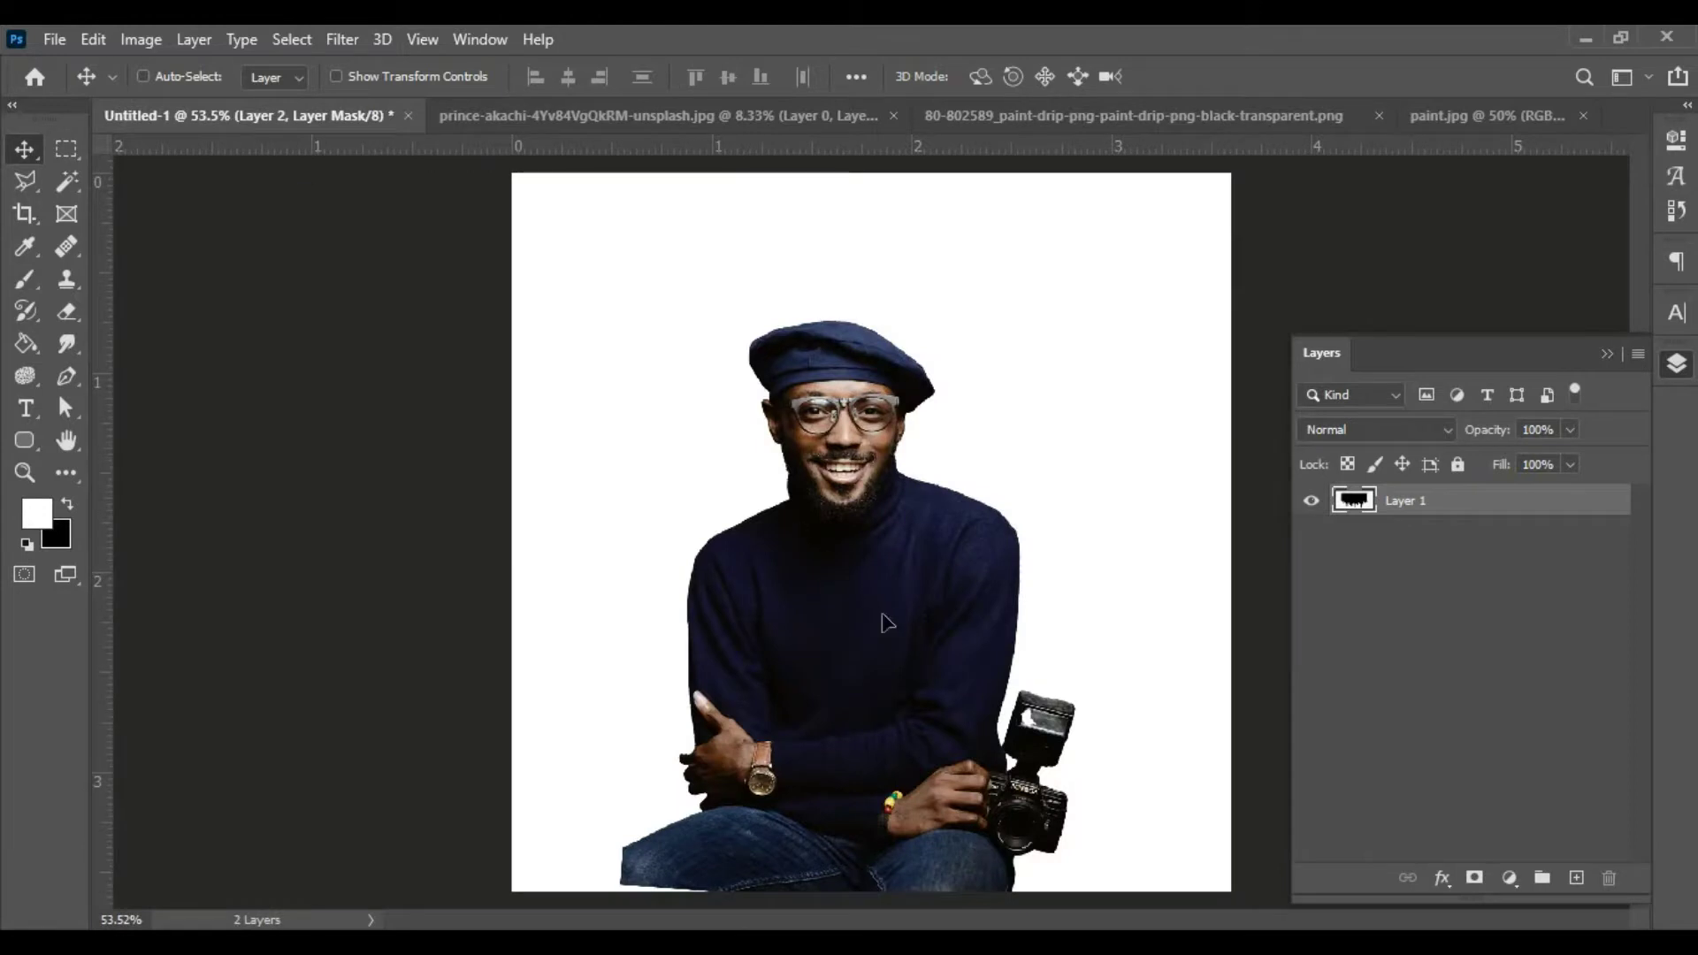
mouse_move(883, 614)
left_mouse_down()
mouse_move(955, 721)
mouse_move(959, 690)
mouse_move(971, 713)
left_mouse_up()
key("ctrl+t")
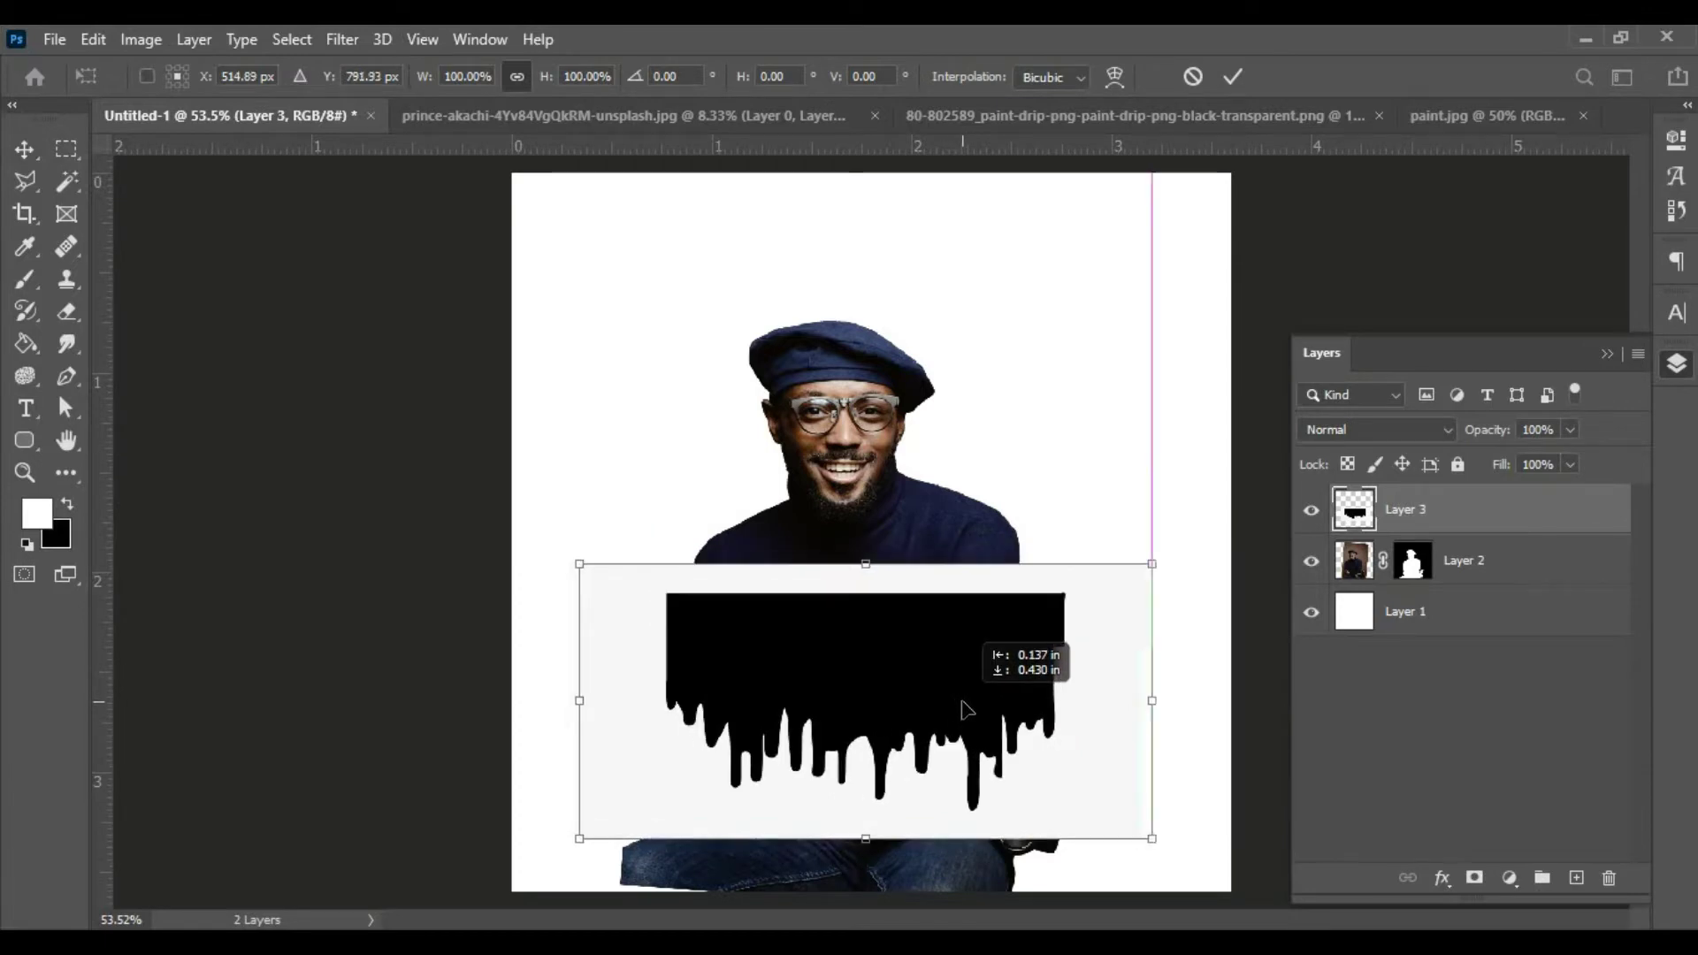
key("Return")
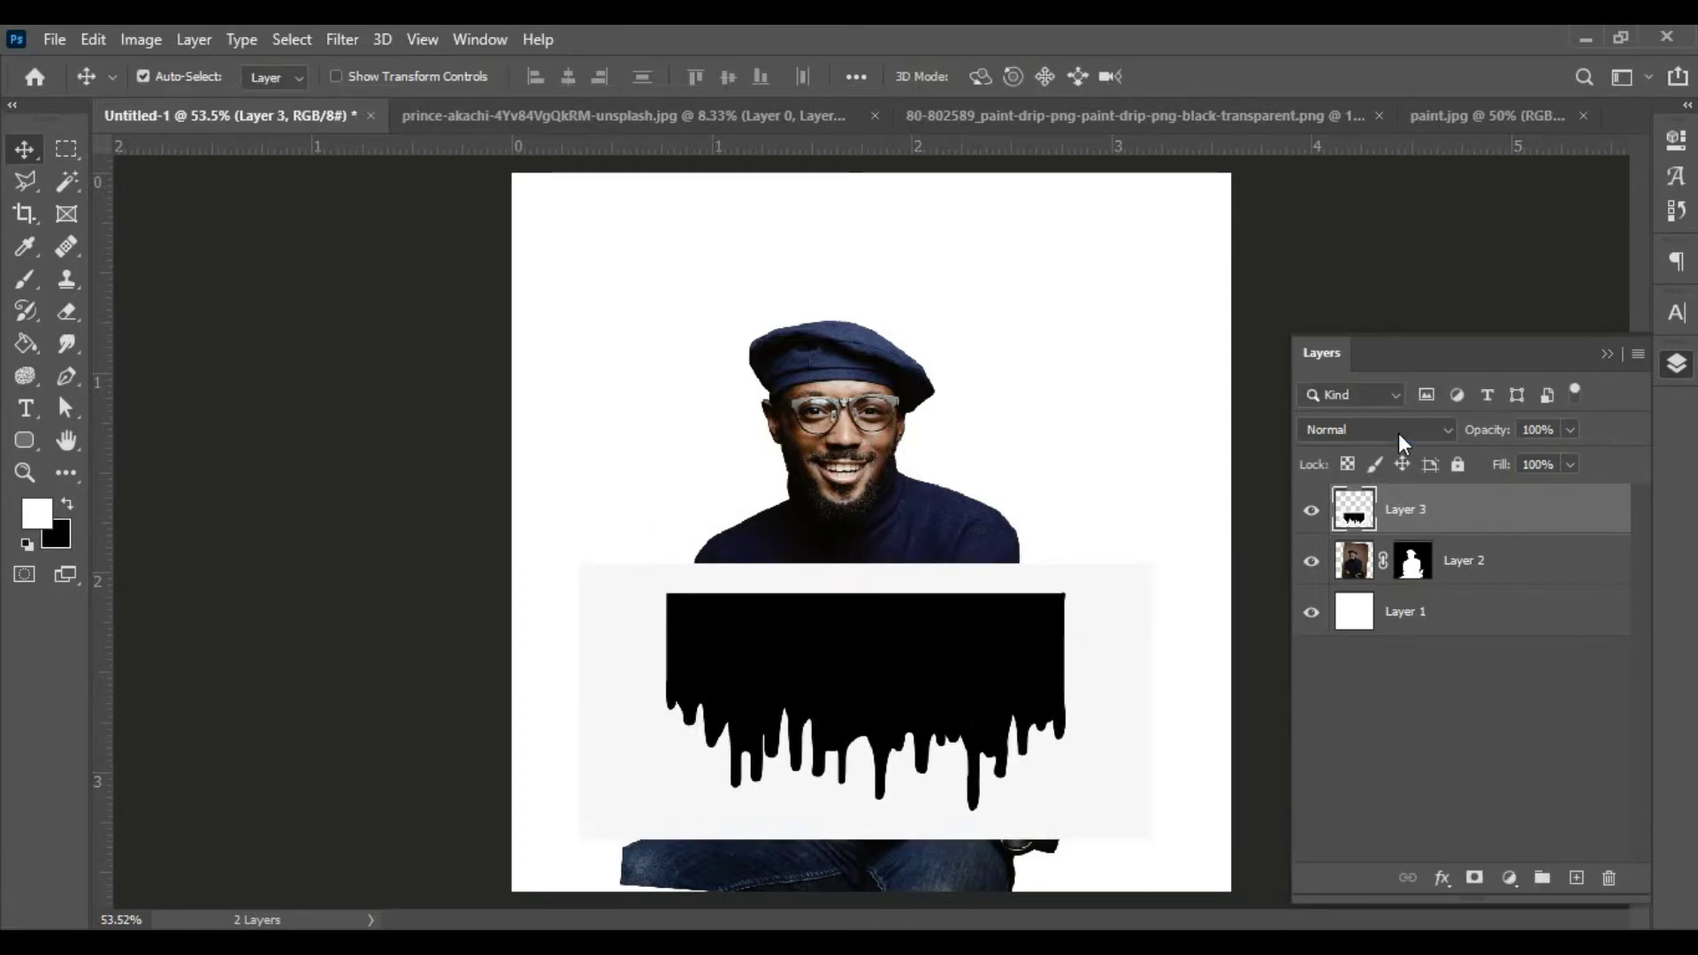
Step: Try Lighten on Layer 3, then return its blend mode to Normal
left_click(1400, 433)
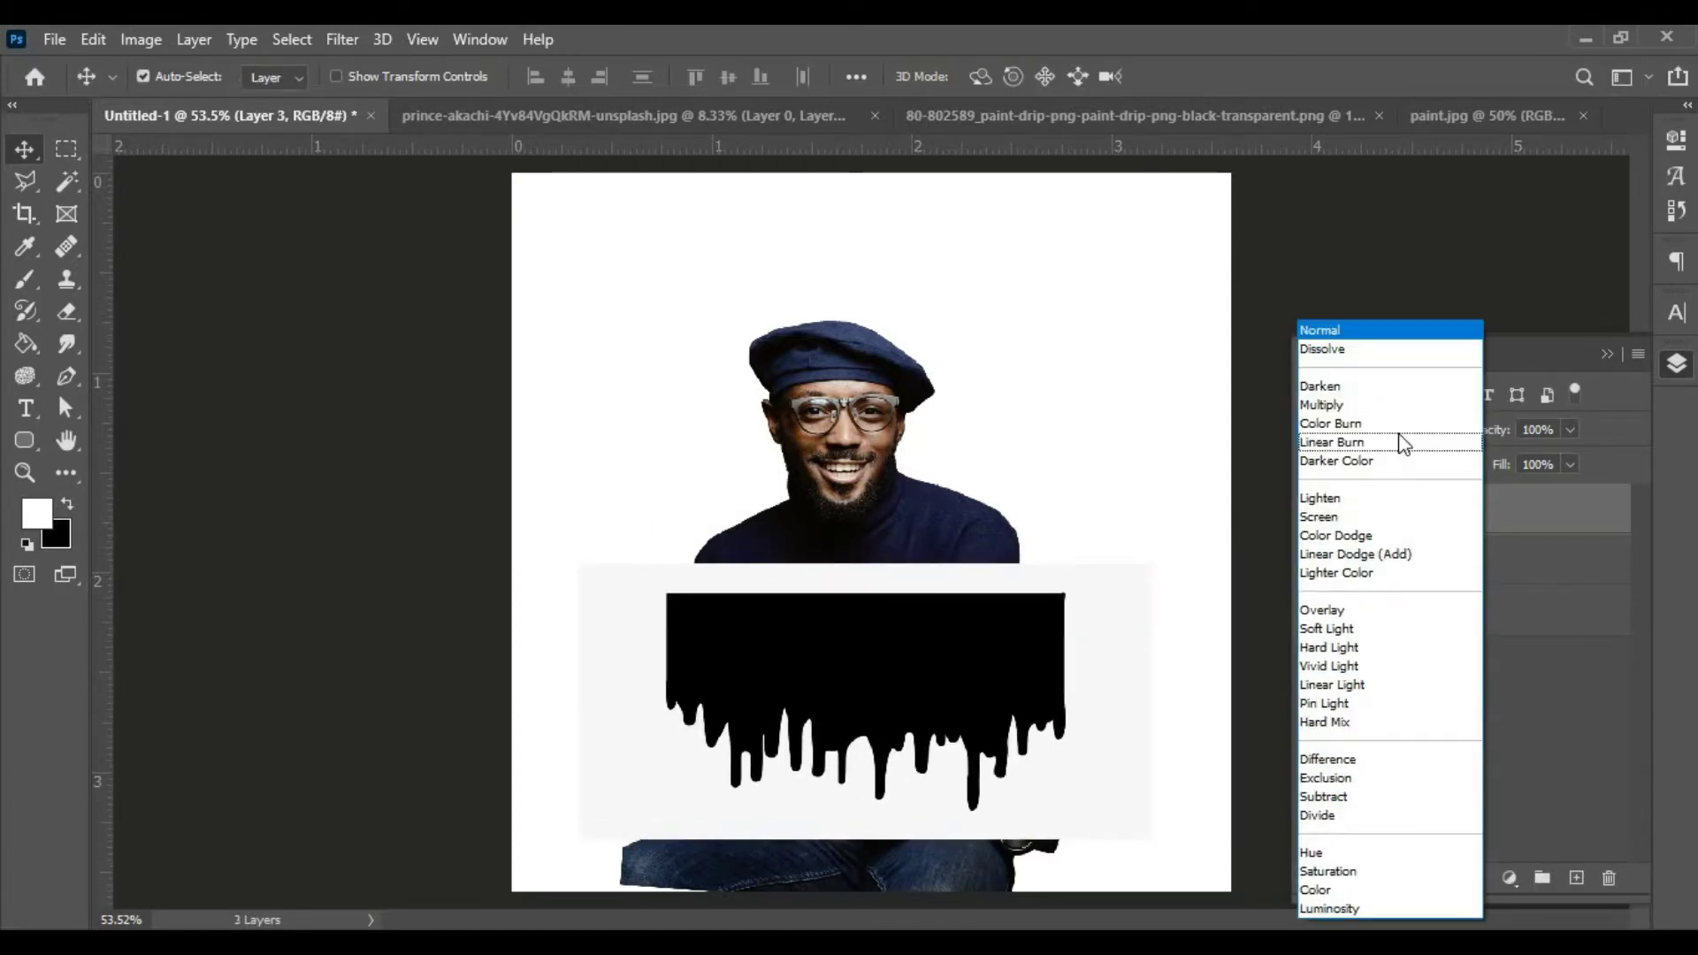
left_click(1338, 500)
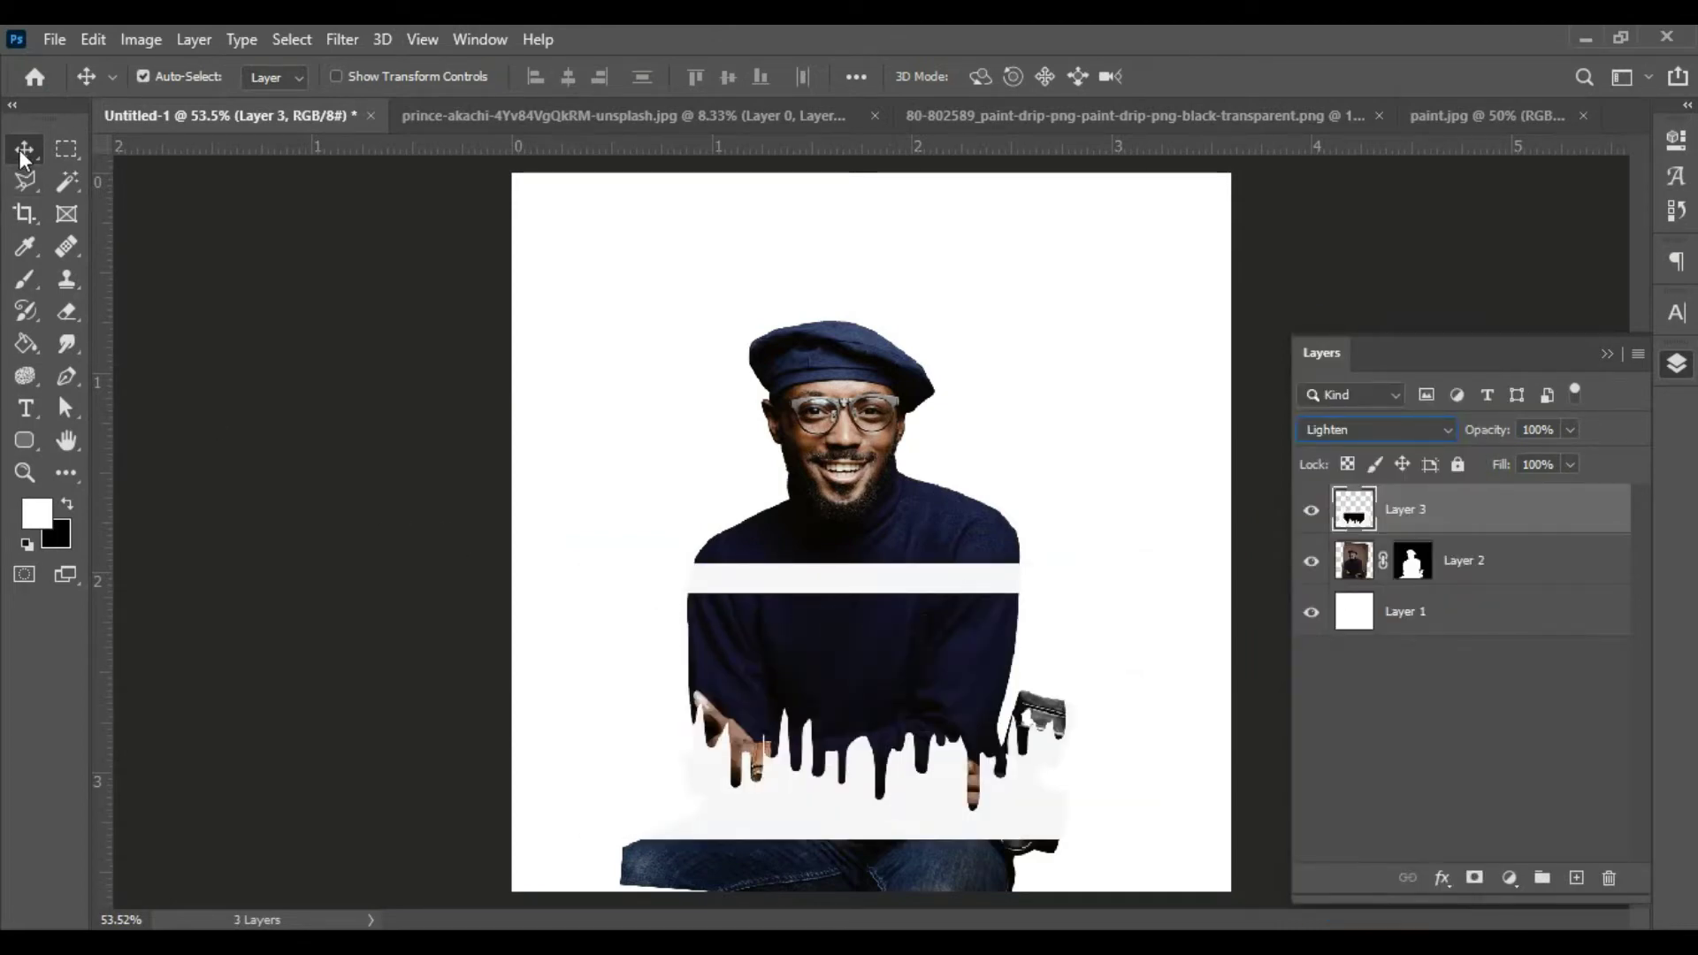
left_click(66, 148)
left_click(1422, 429)
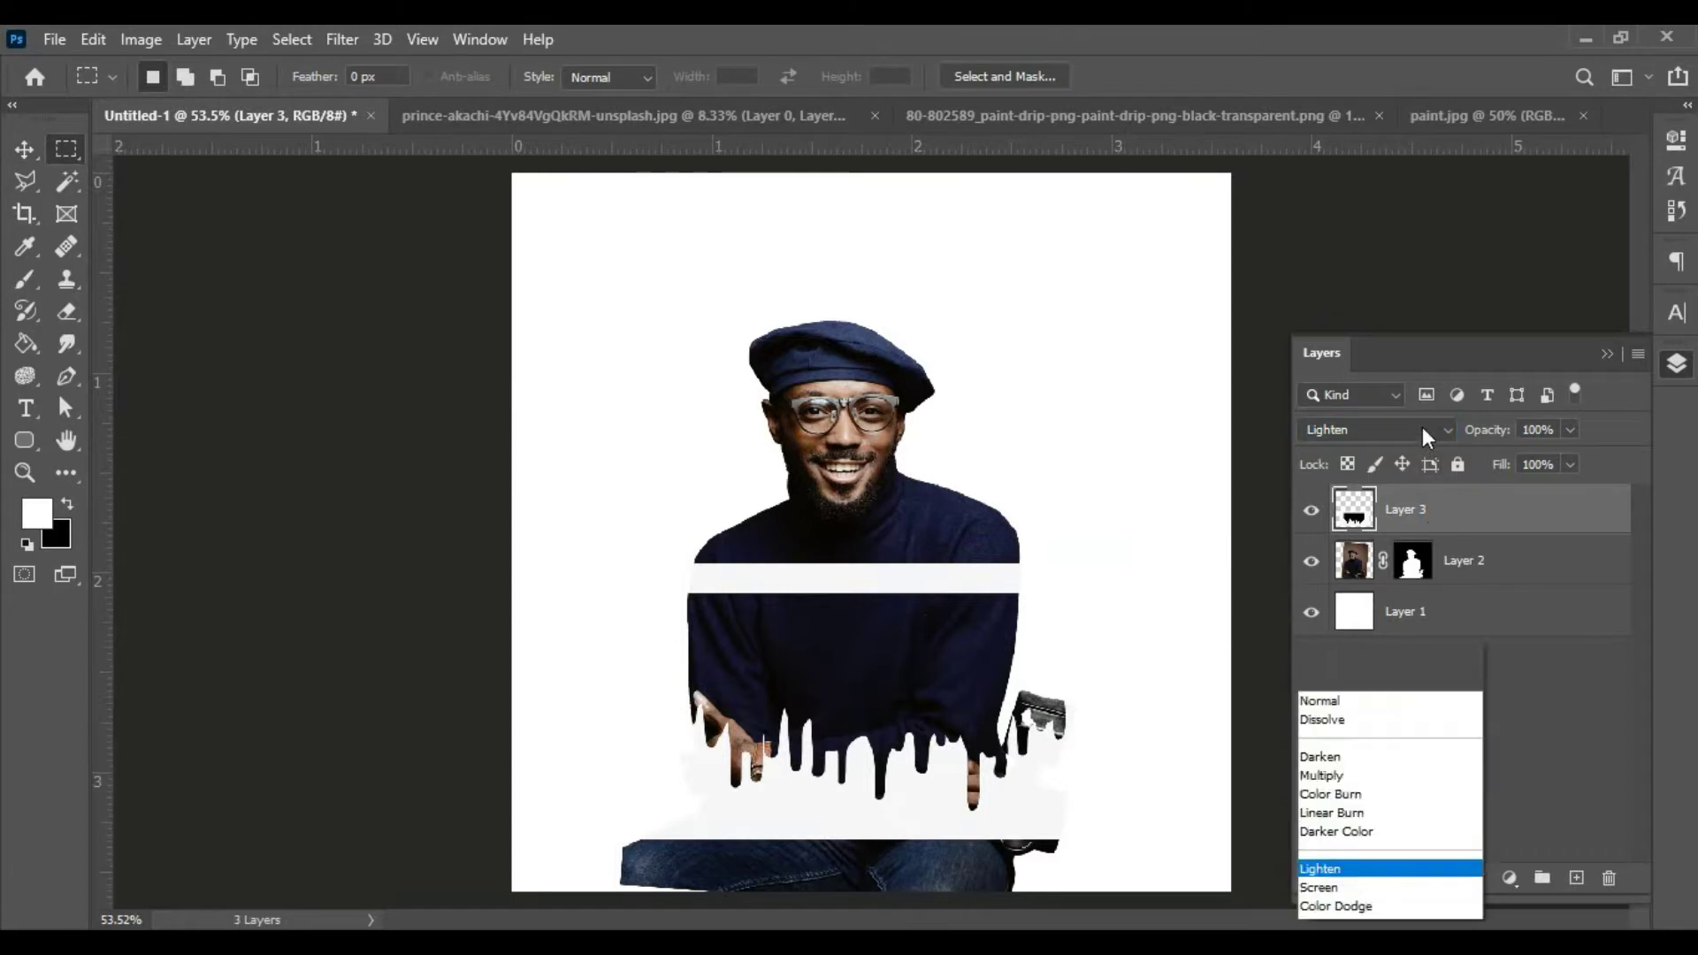
left_click(1329, 326)
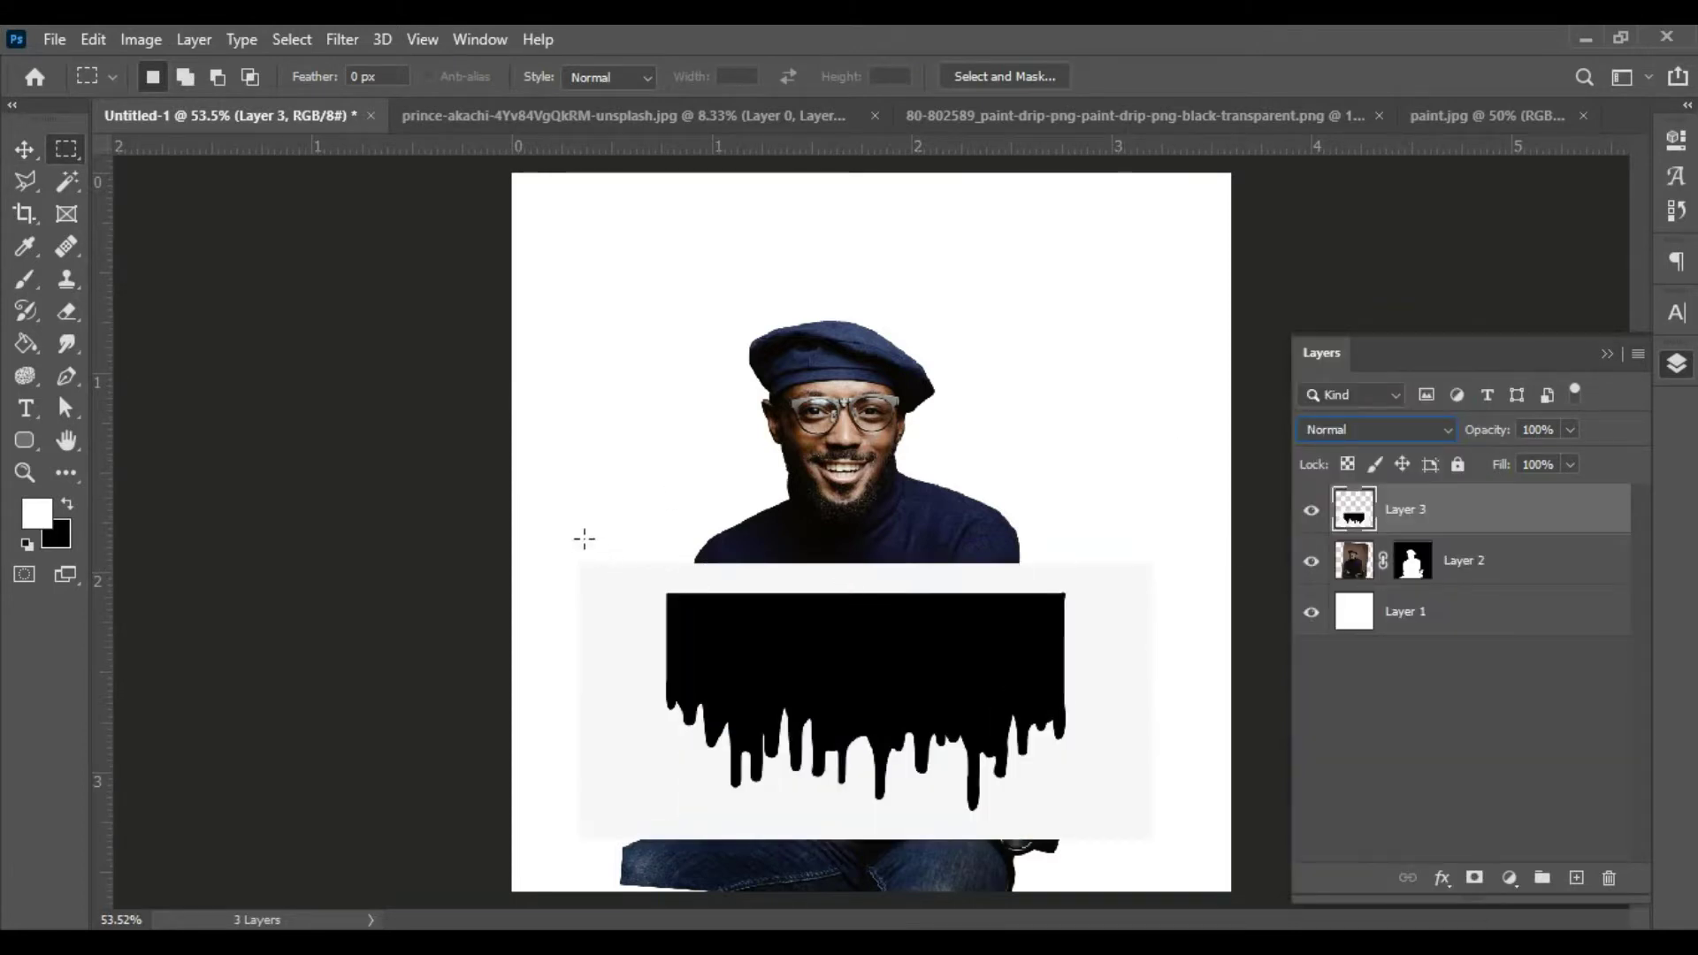
Step: Delete the white strip above the drips, deselect, and set Layer 3 to Lighten
left_click_drag(583, 538, 1113, 598)
key("Delete")
key("ctrl+d")
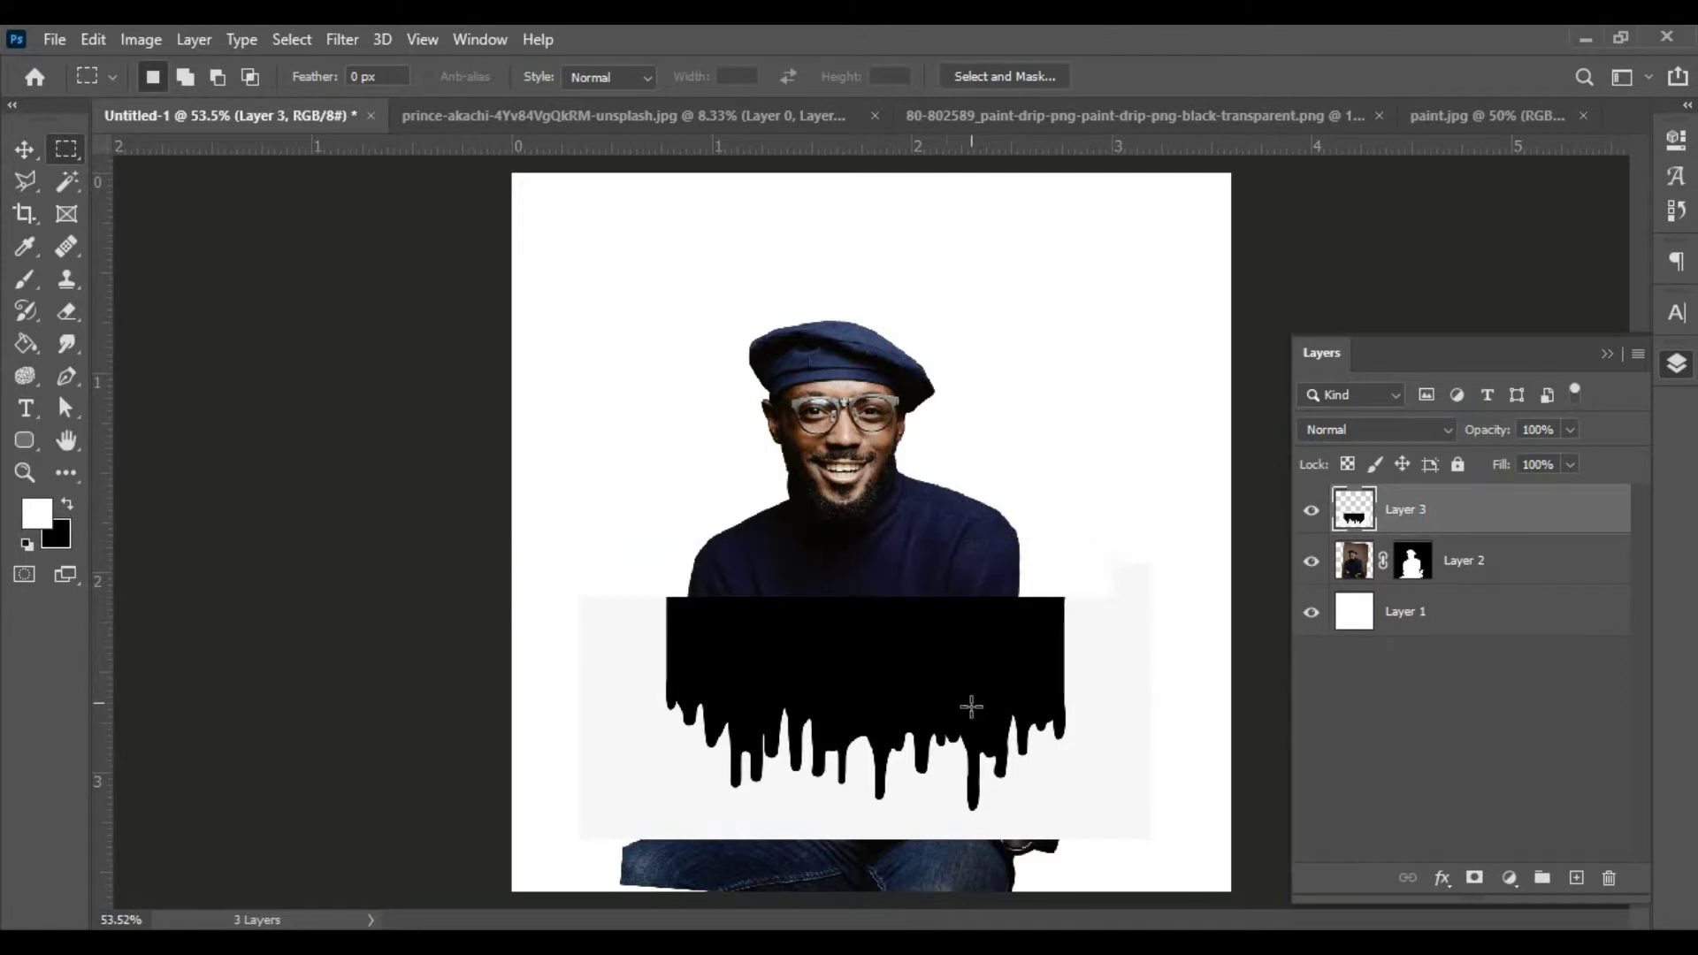
left_click(1385, 431)
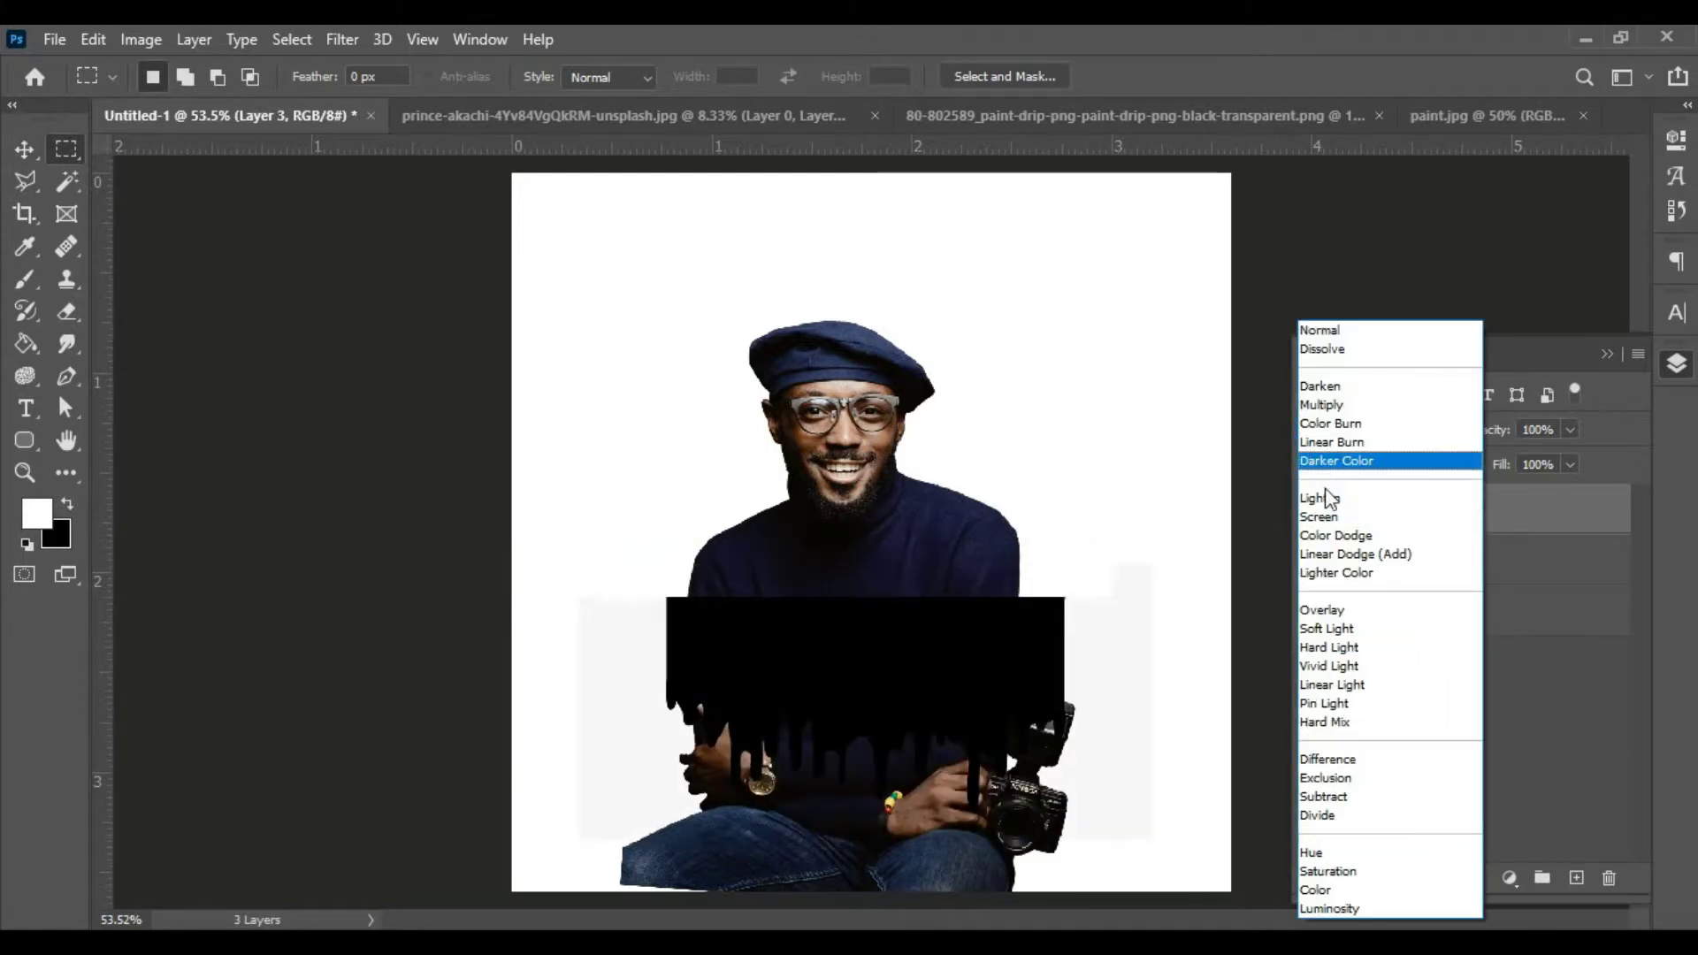
left_click(1327, 501)
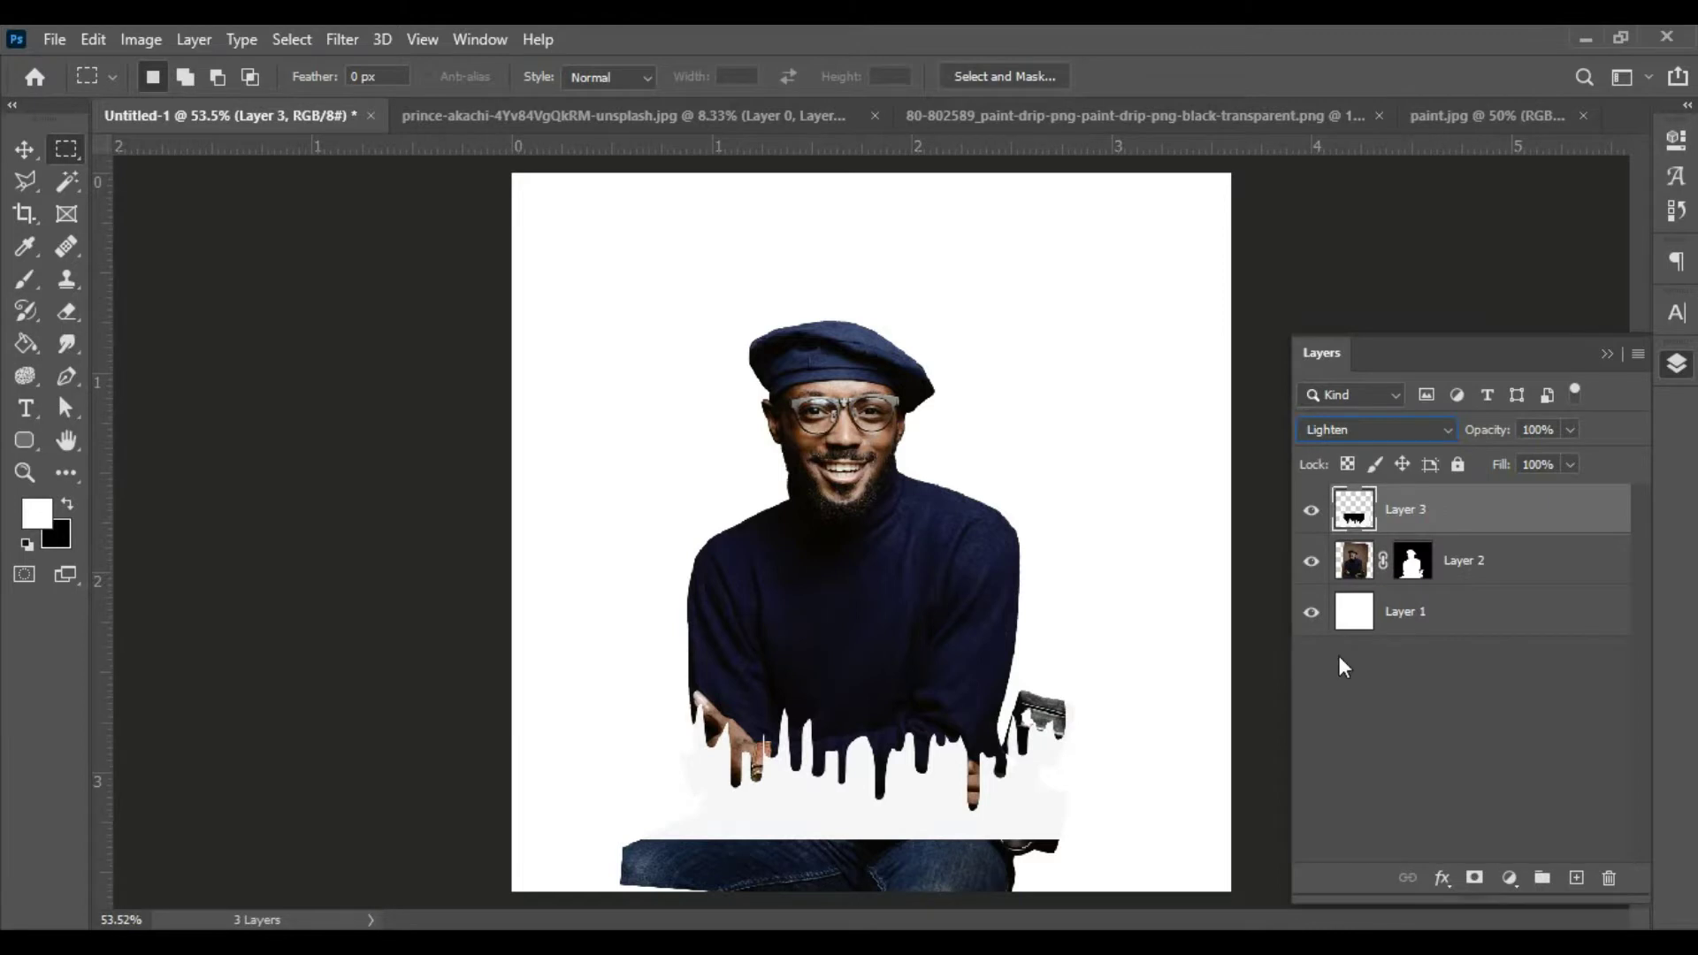
key("ctrl+t")
Step: Raise the drip layer over the sweater, scale it to about 106%, and nudge it into place
left_click_drag(883, 674, 881, 595)
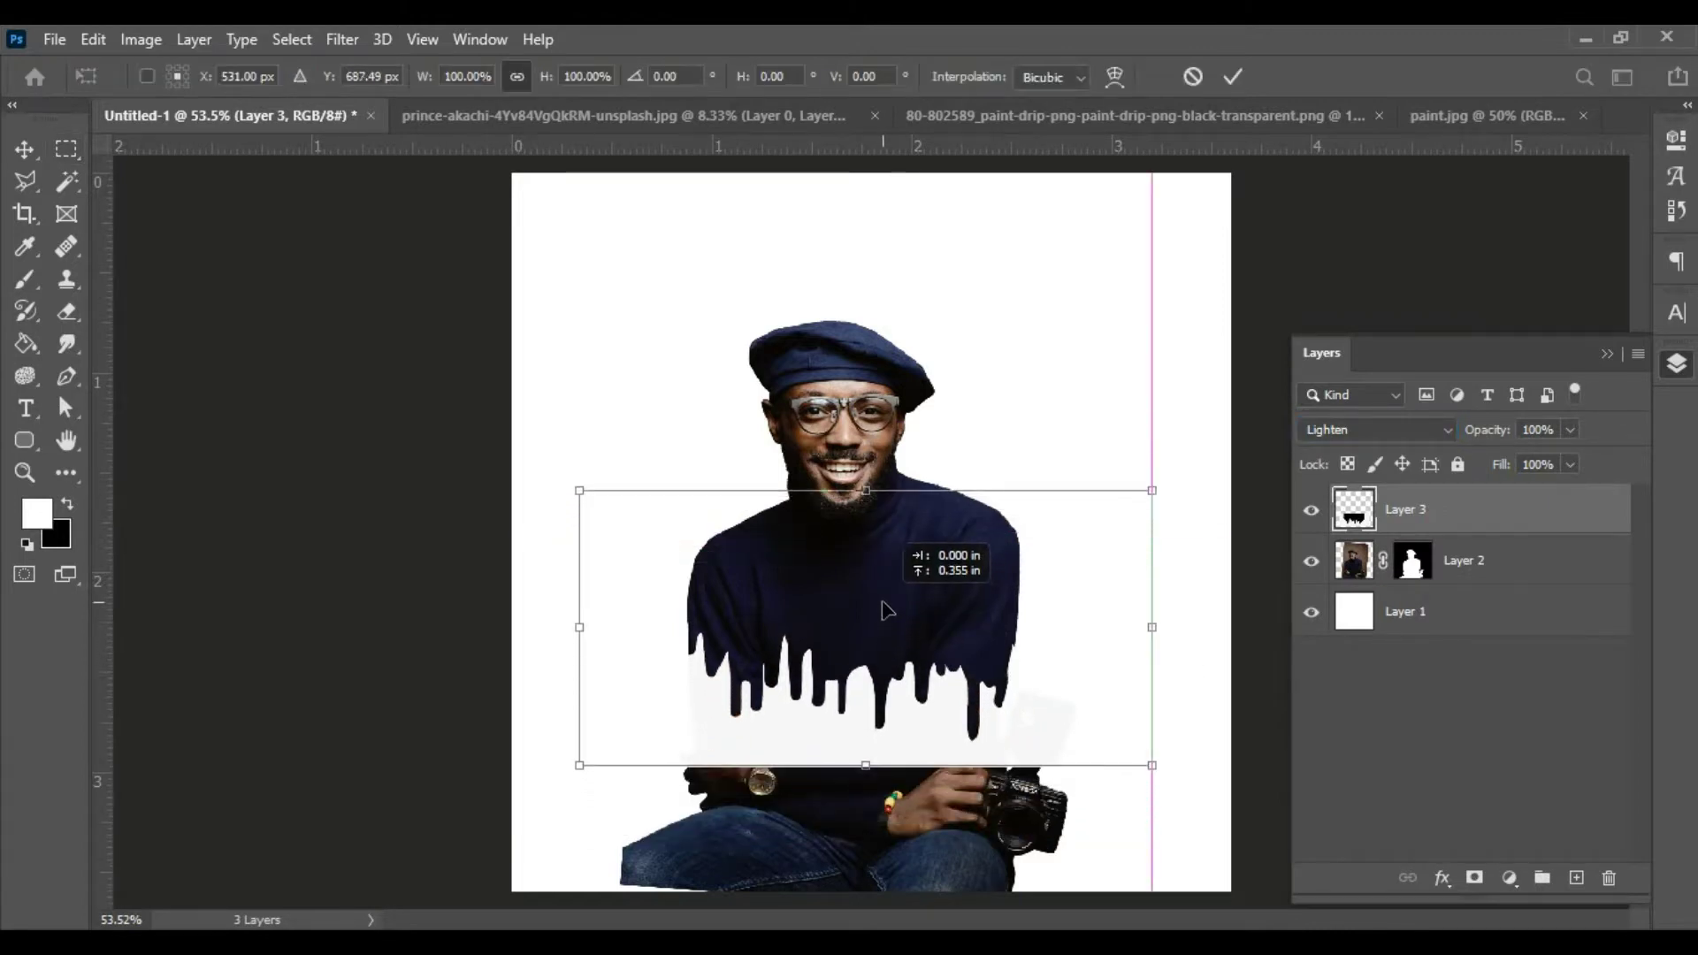
left_click_drag(1154, 490, 1182, 483)
left_click_drag(958, 630, 964, 599)
key("Return")
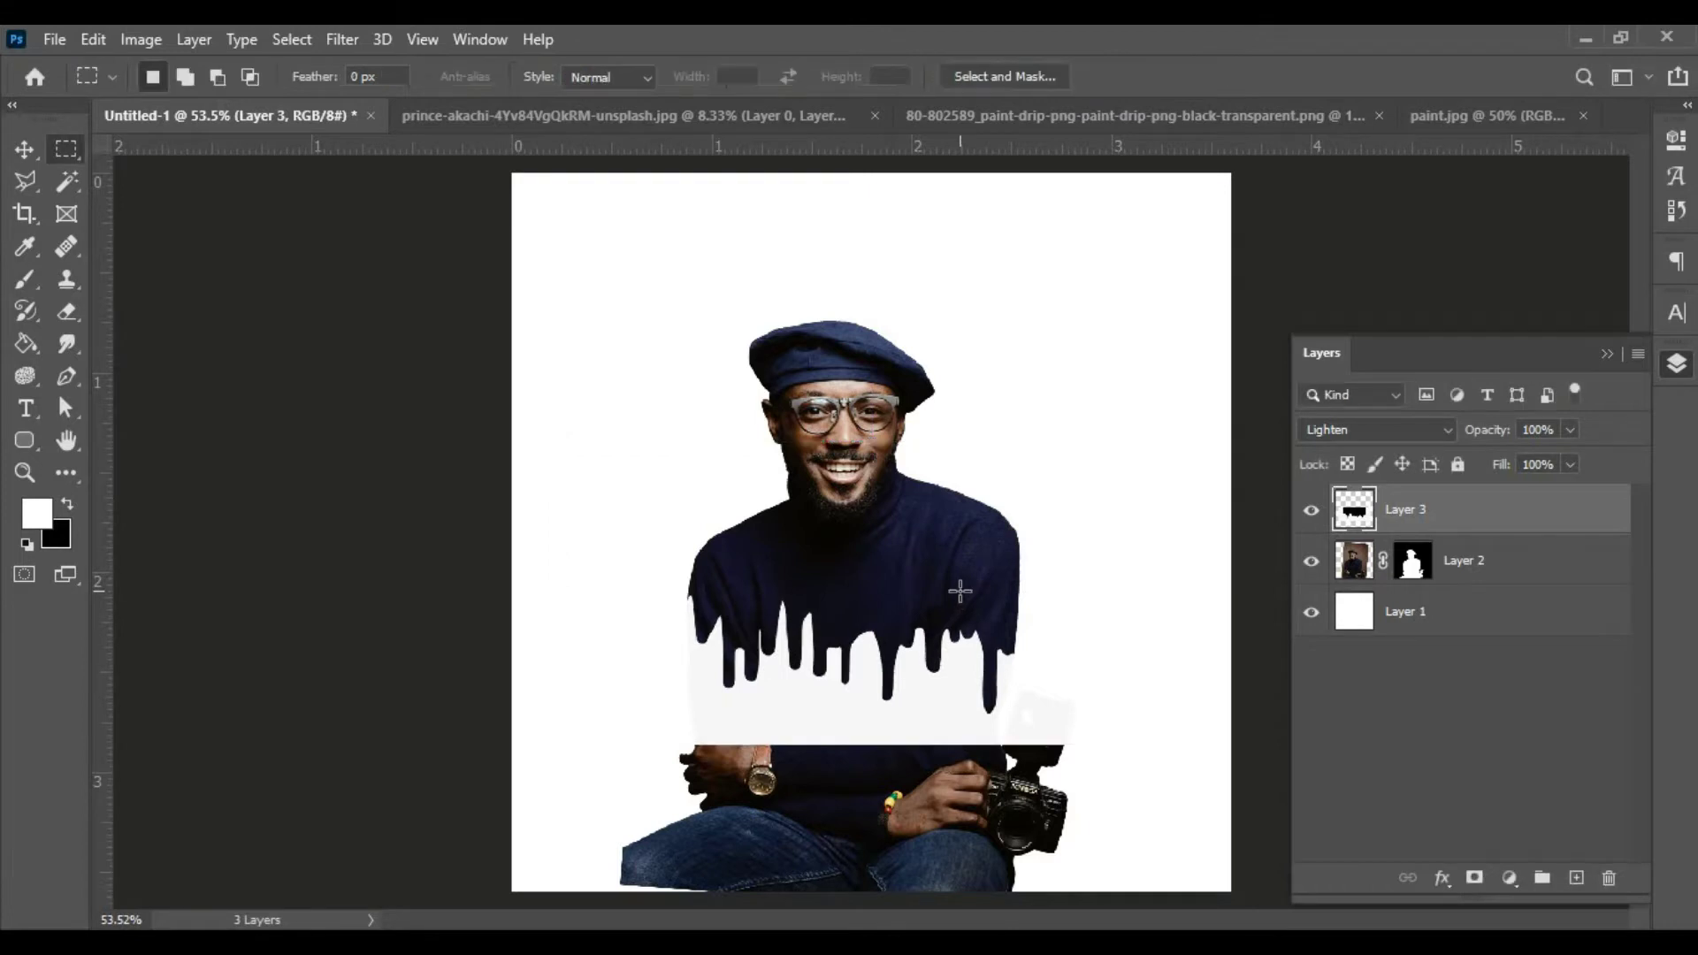
key("v")
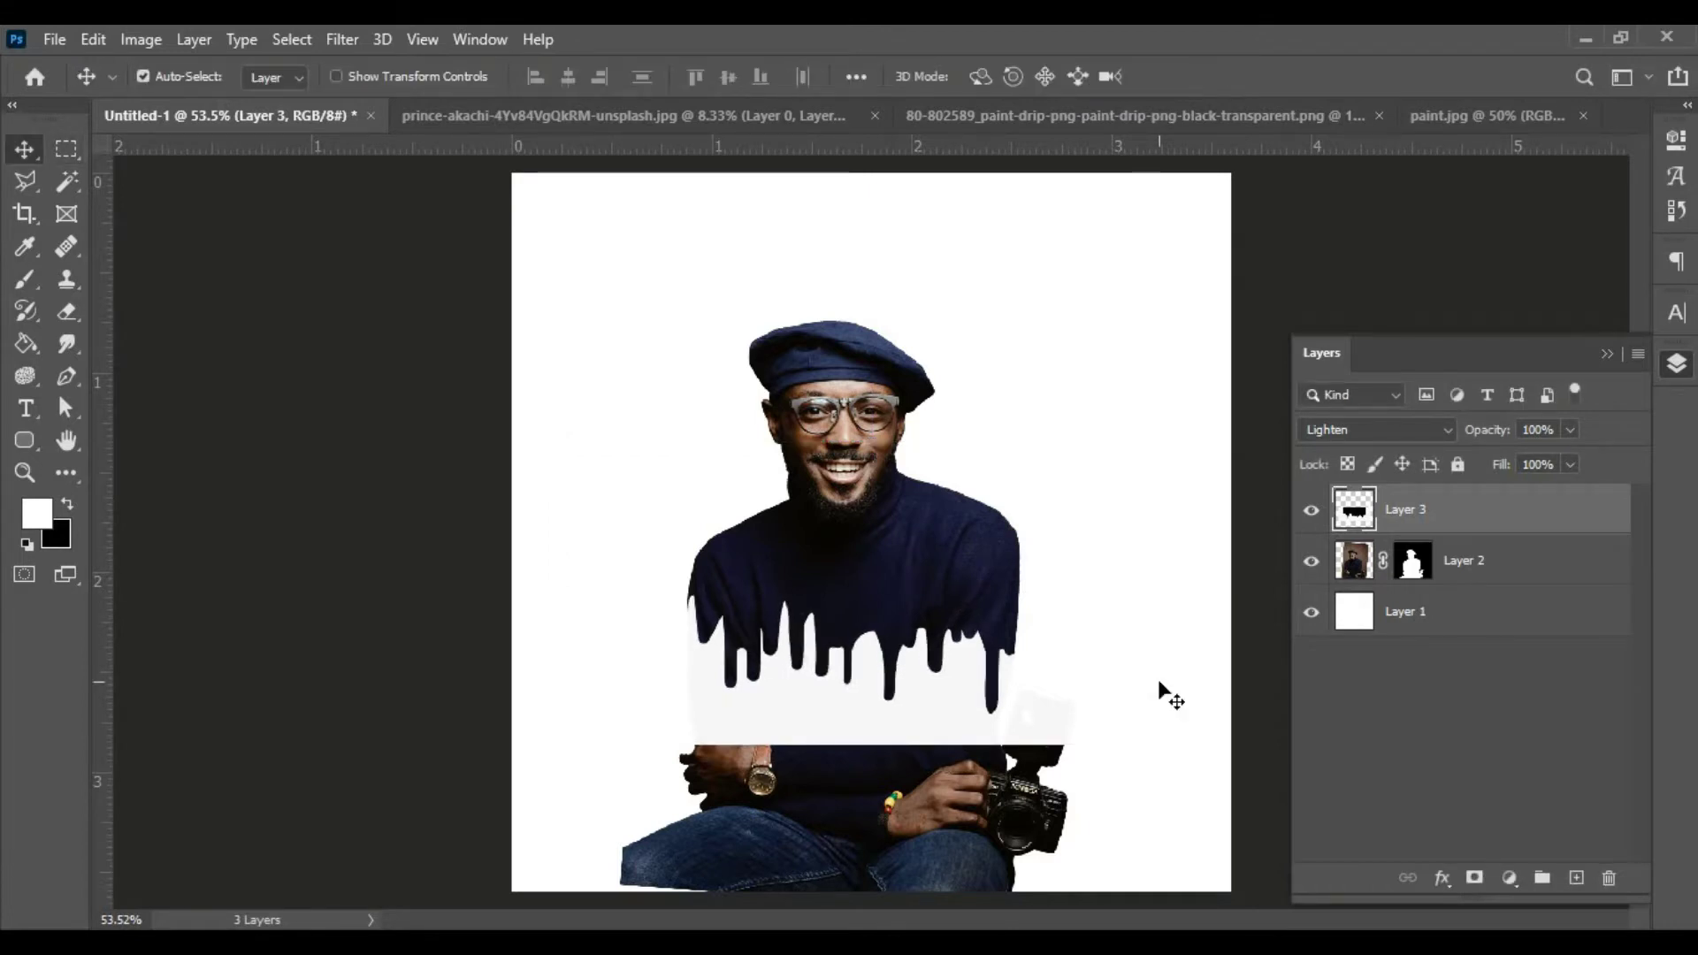
key("Right")
key("Right")
key("Right")
key("Right")
key("Right")
key("Right")
key("Right")
key("Right")
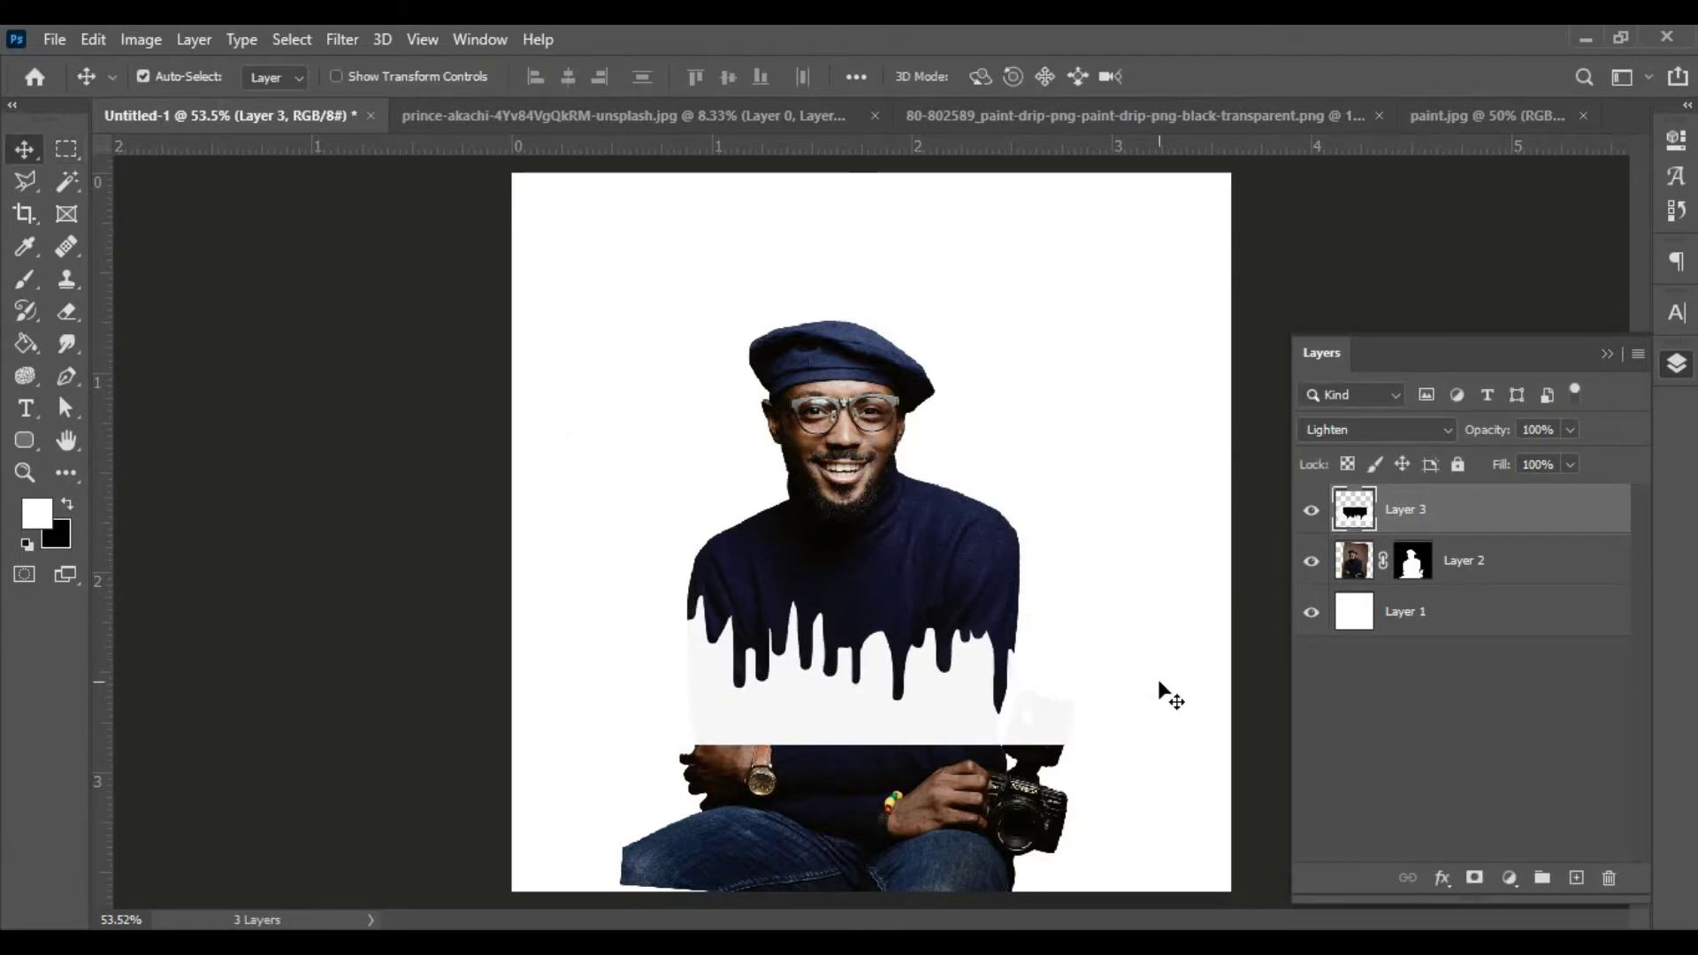
key("Left")
key("Left")
key("Left")
key("Left")
key("Left")
key("Left")
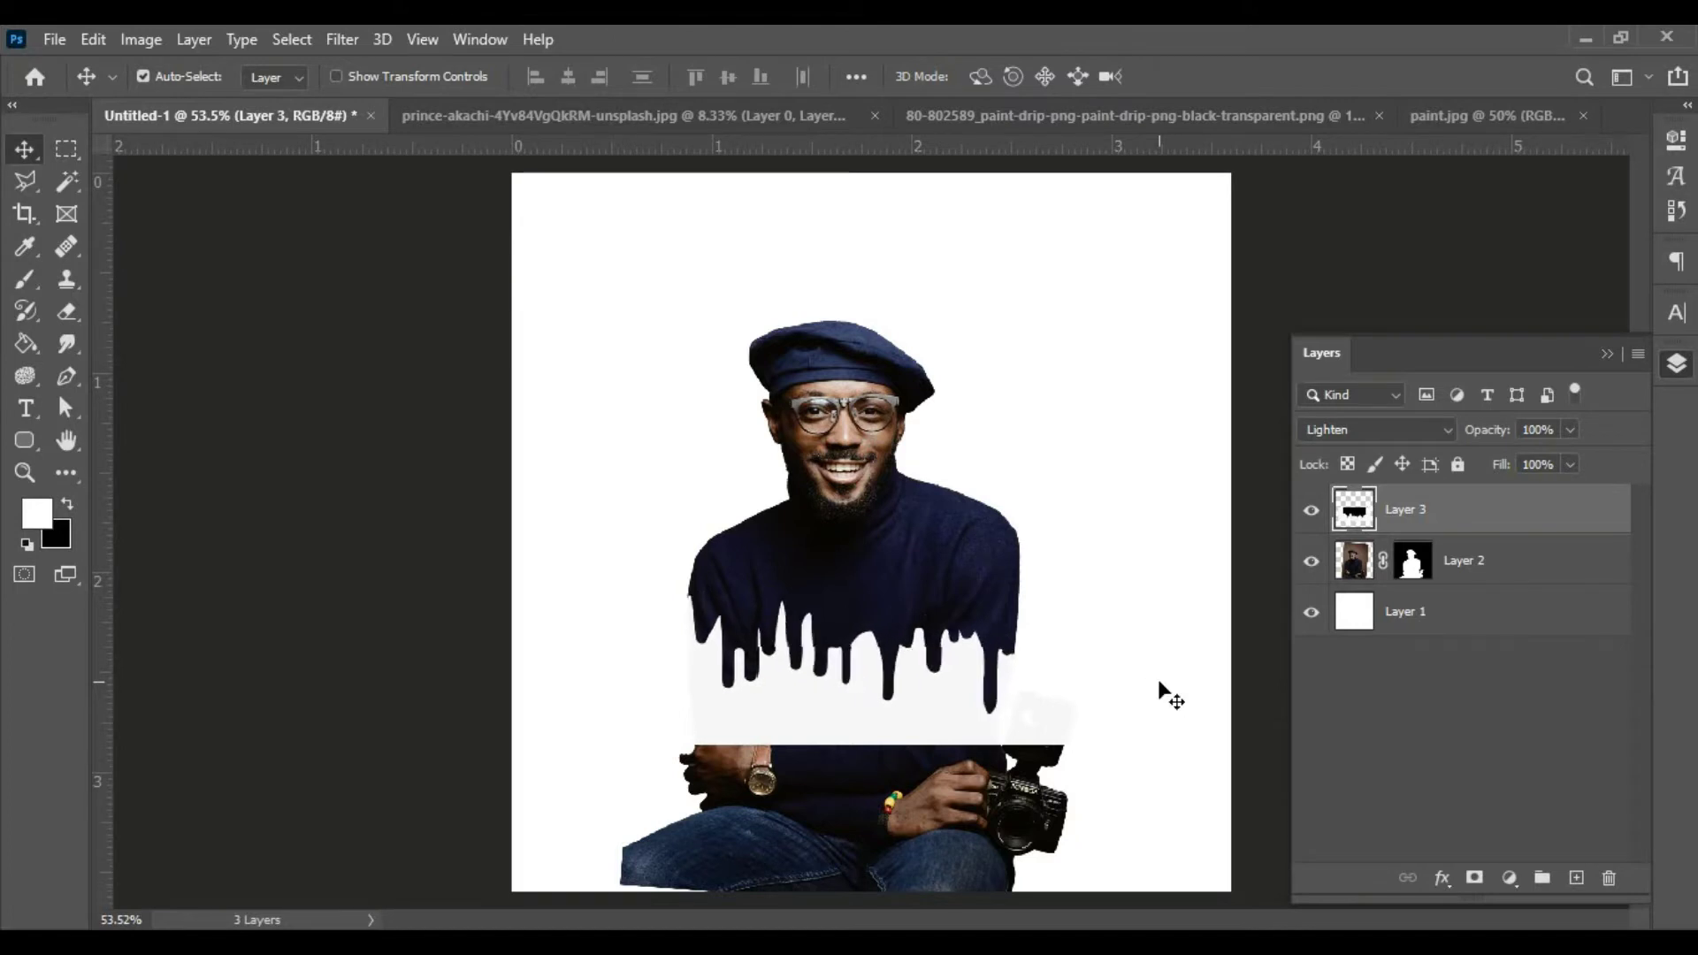
key("Left")
key("Left")
key("Left")
key("Left")
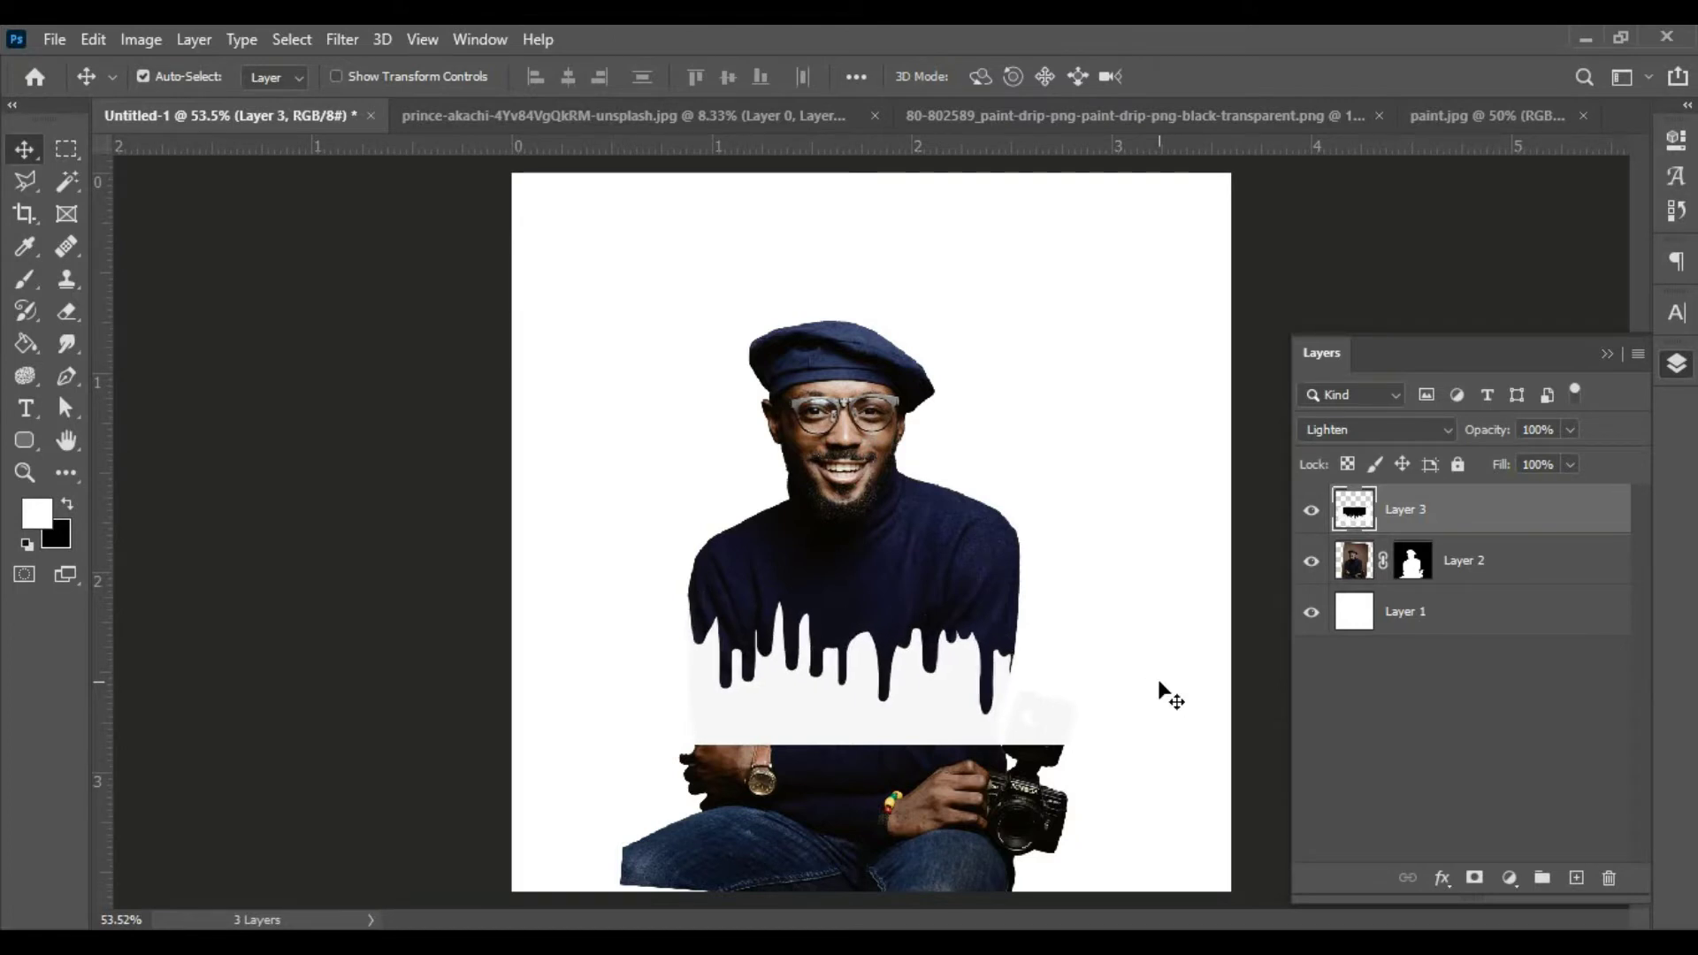
Step: Target Layer 2's mask, set a 45 px brush at 100% hardness, then reselect Layer 3
left_click(1413, 570)
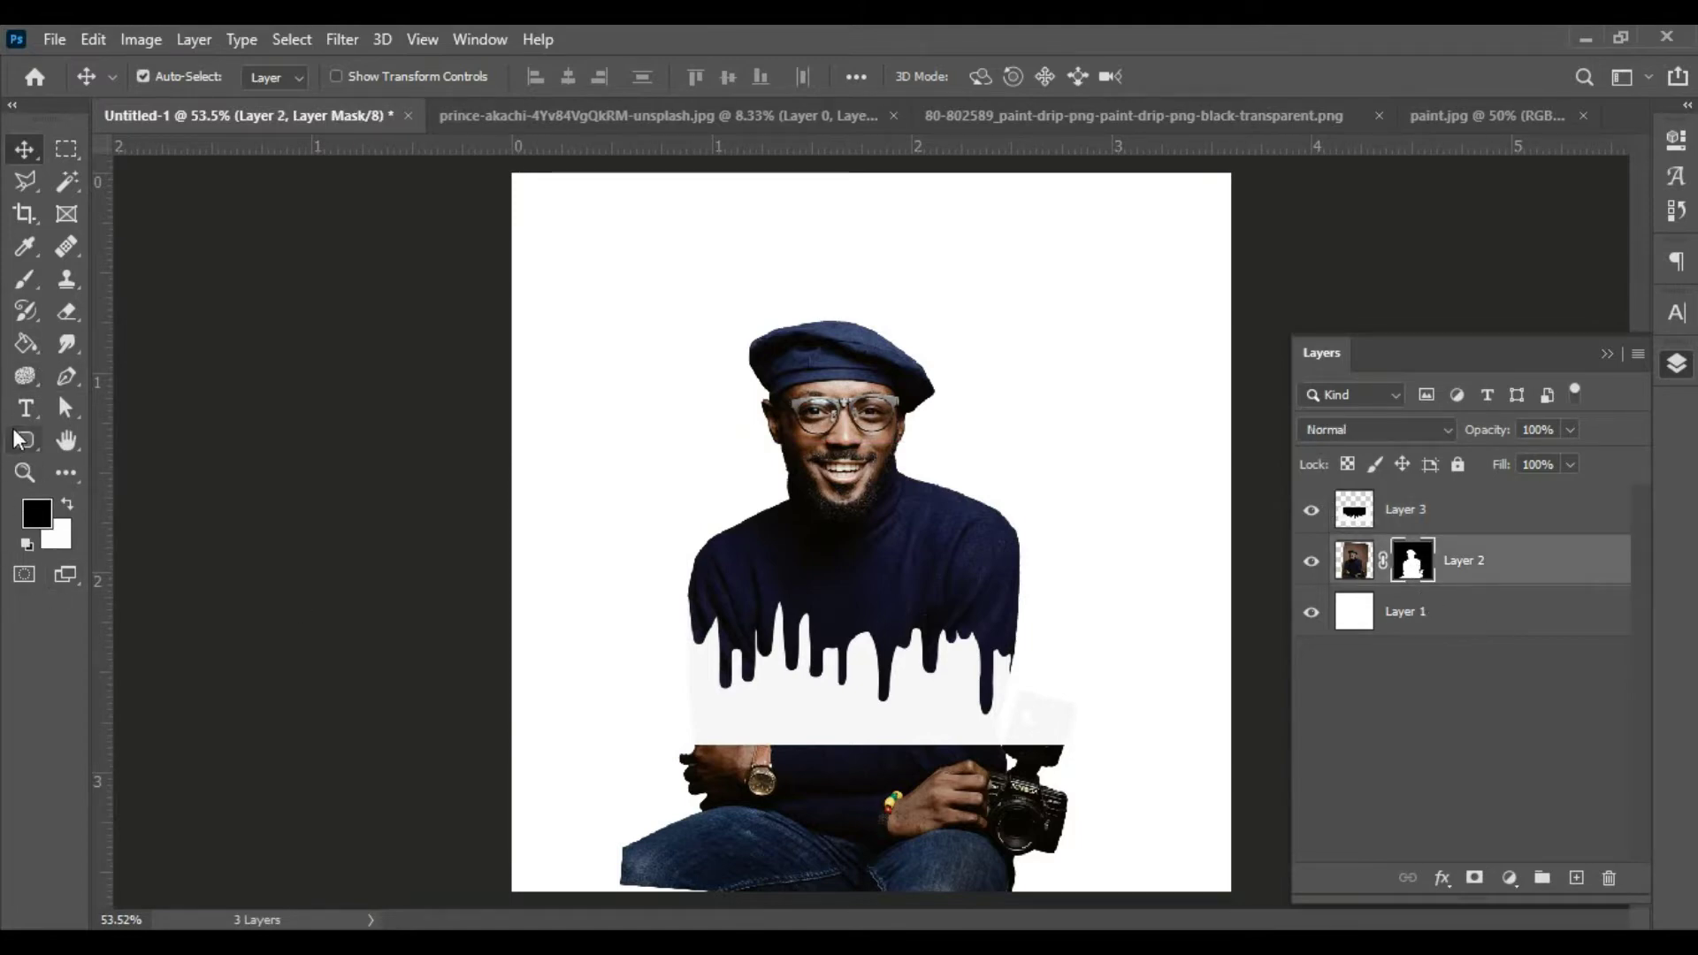
left_click(24, 280)
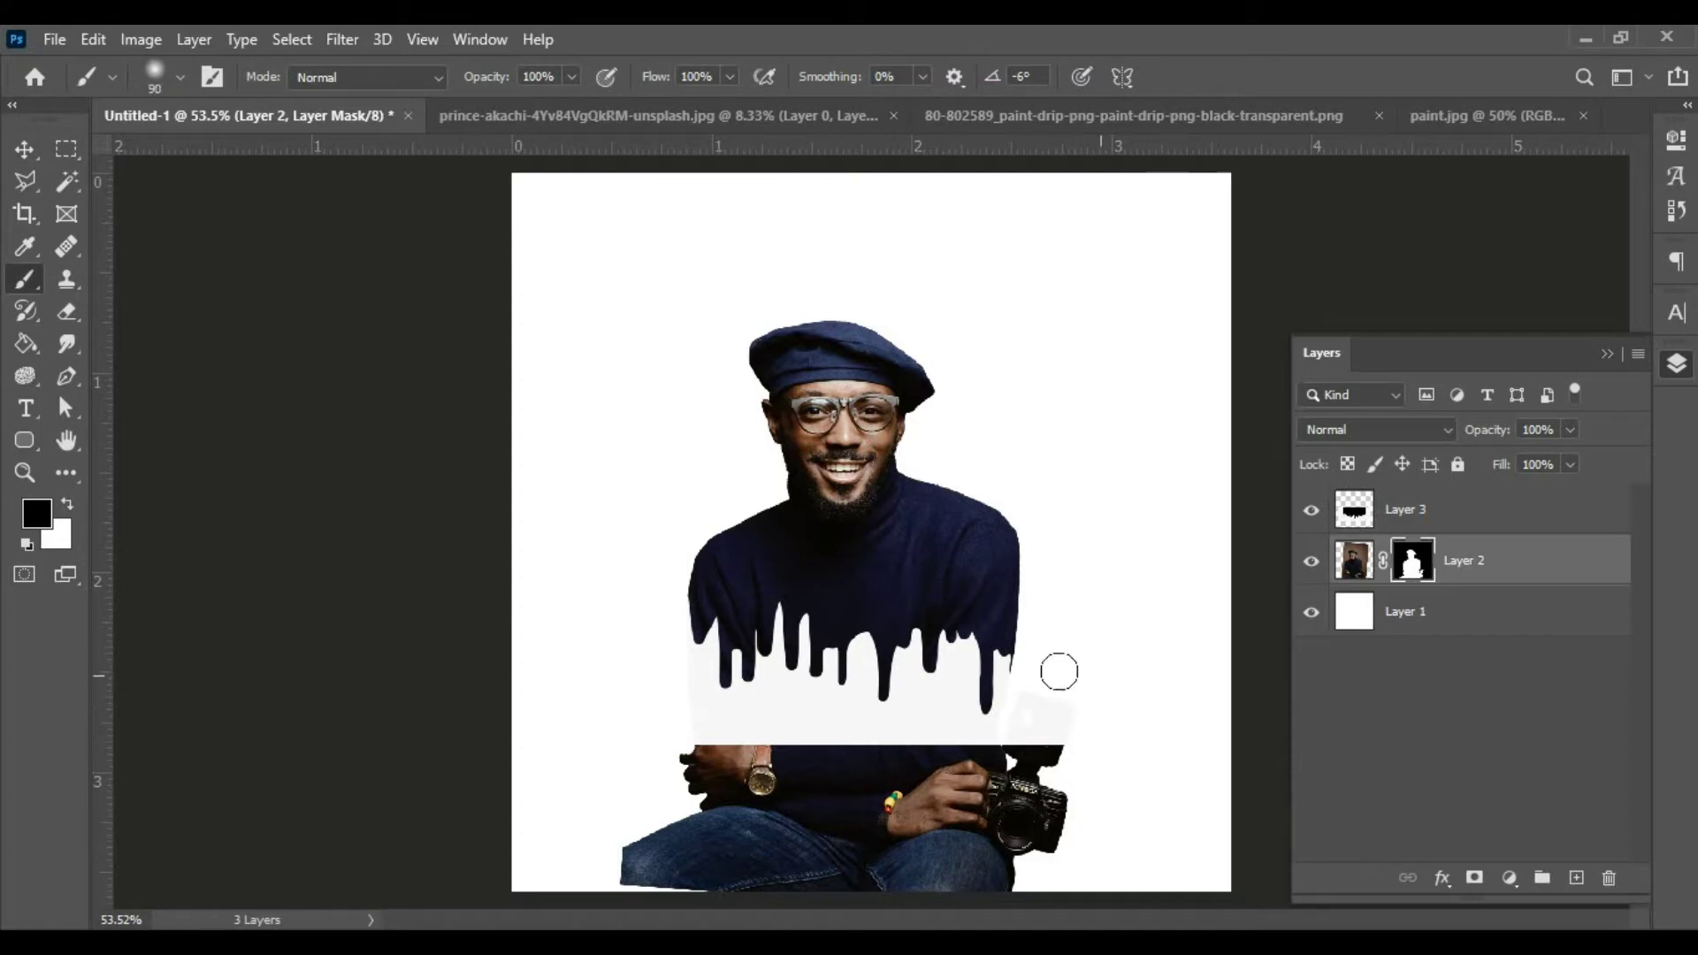
key("bracketleft")
key("bracketleft")
key("bracketleft")
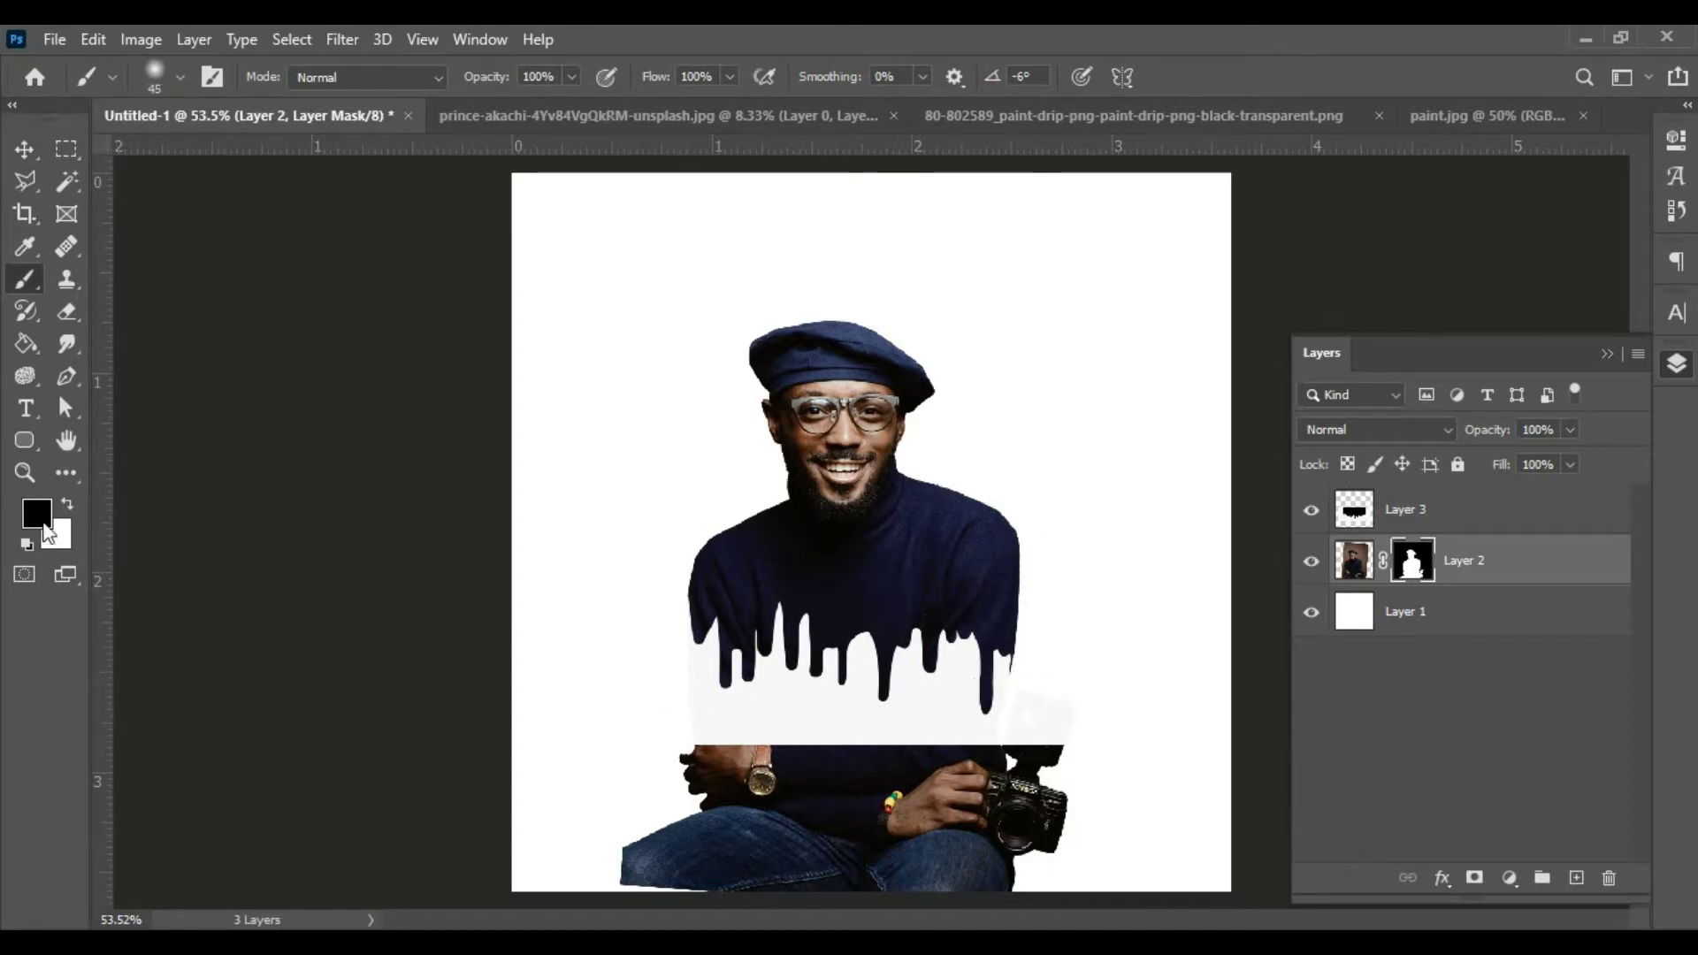
left_click(180, 78)
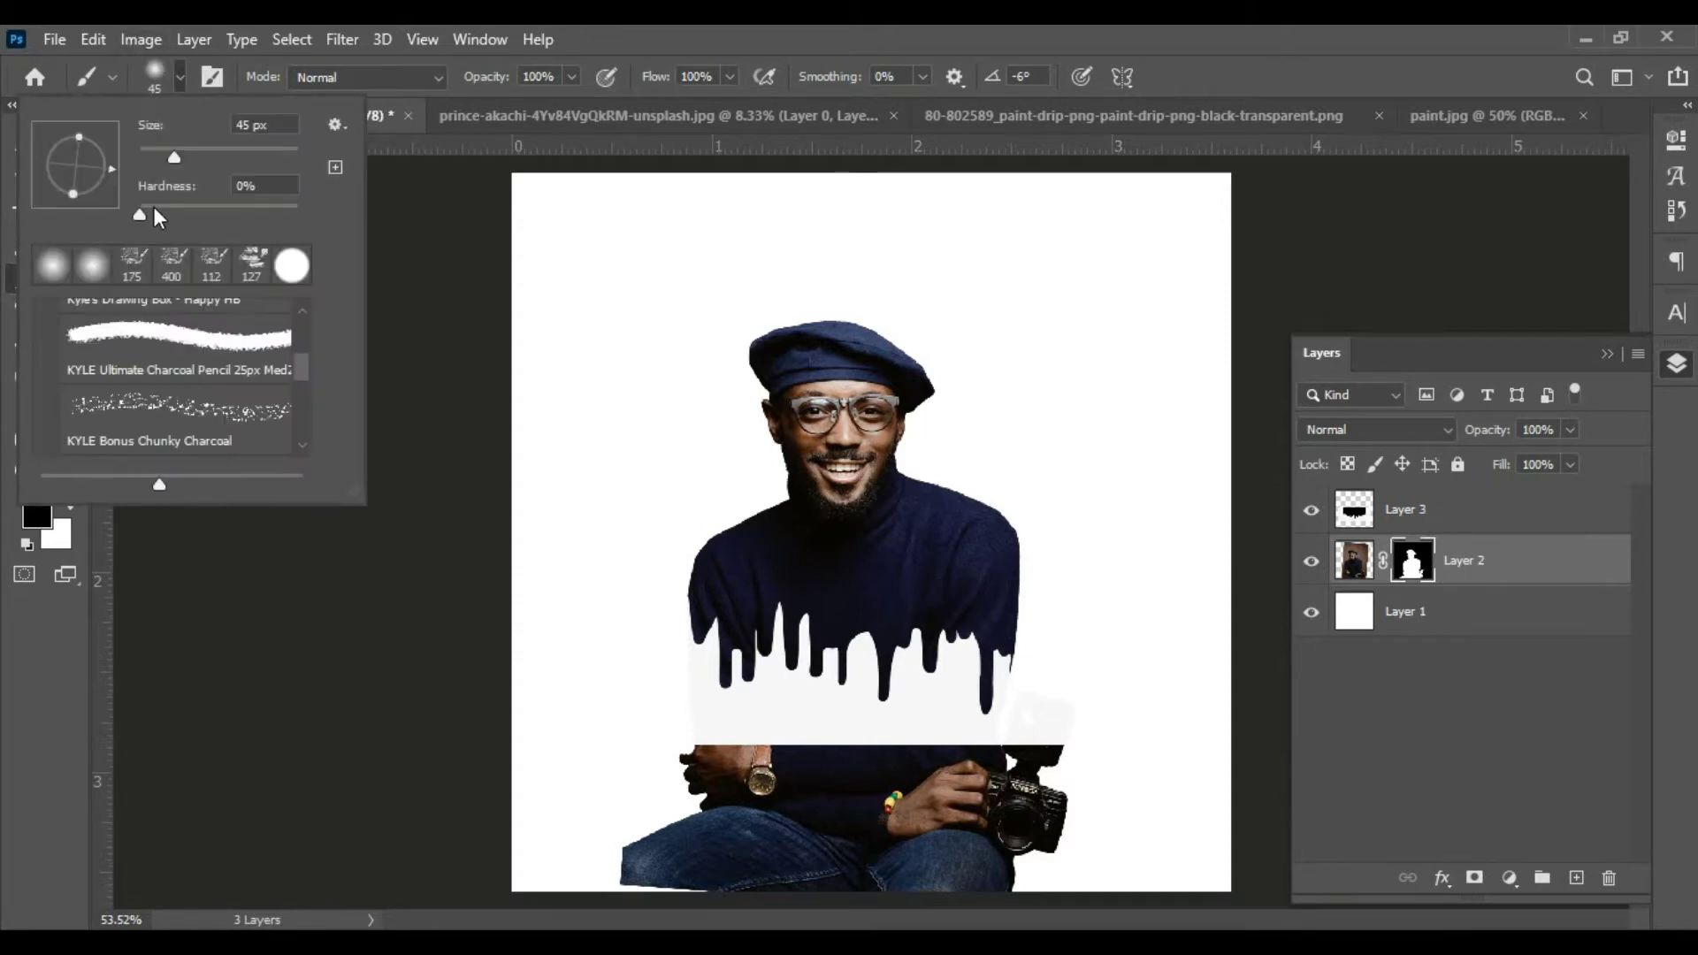
left_click_drag(283, 205, 327, 205)
left_click(809, 25)
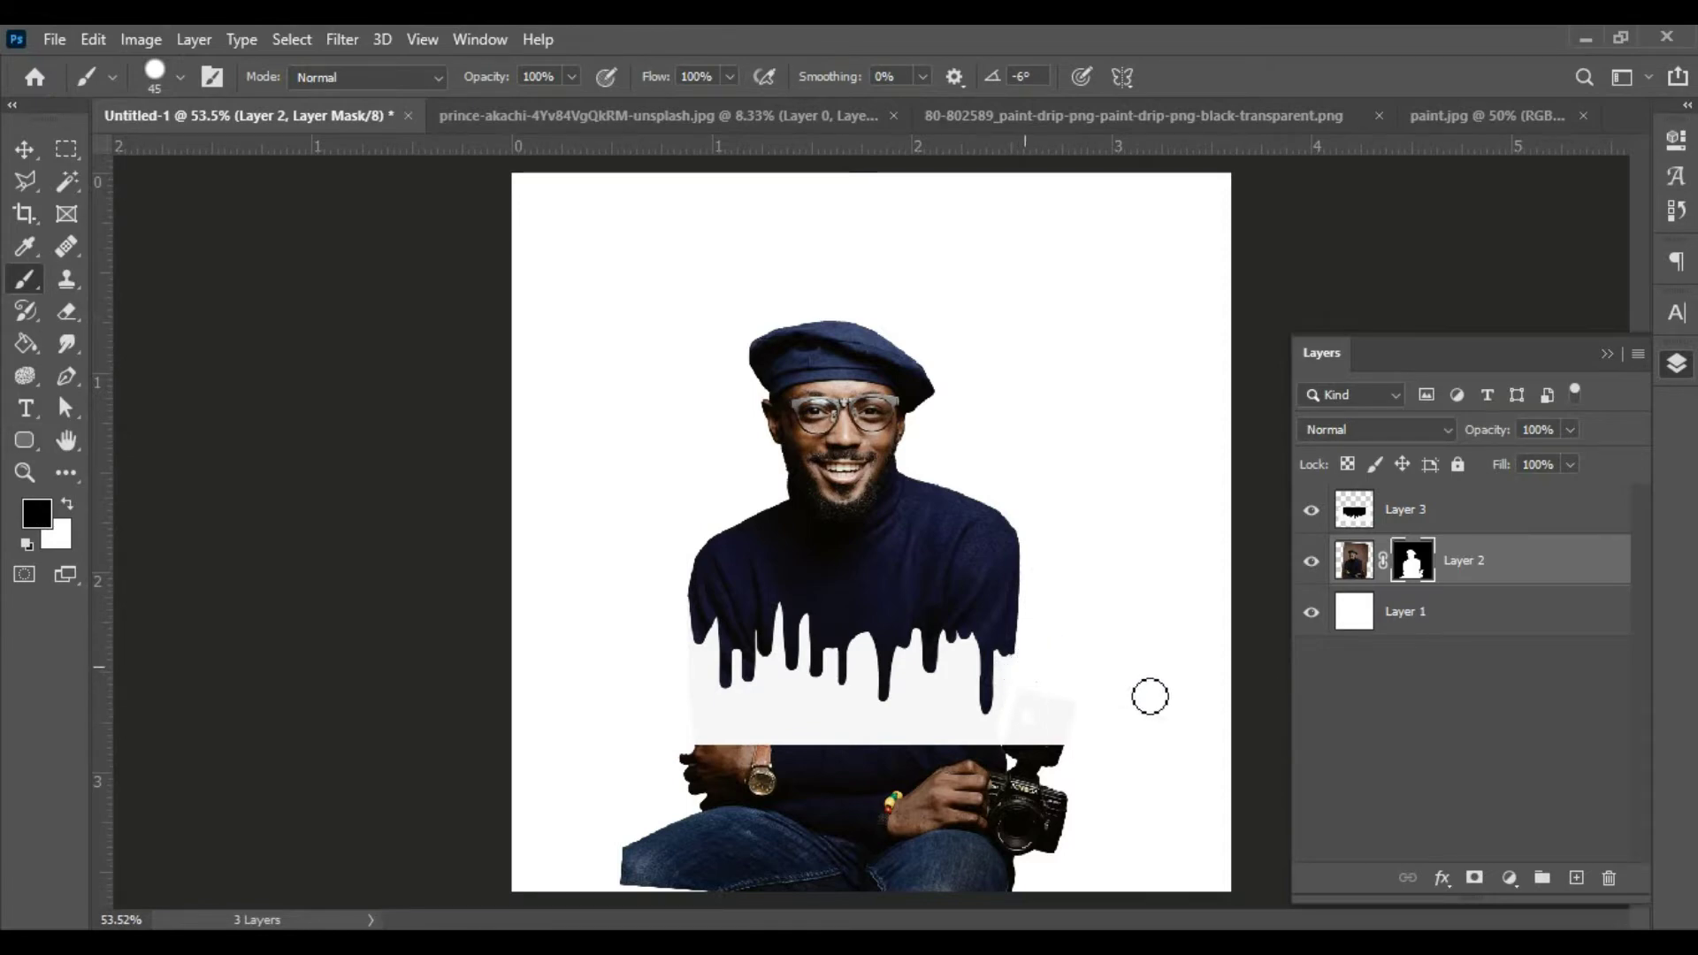
left_click(24, 149)
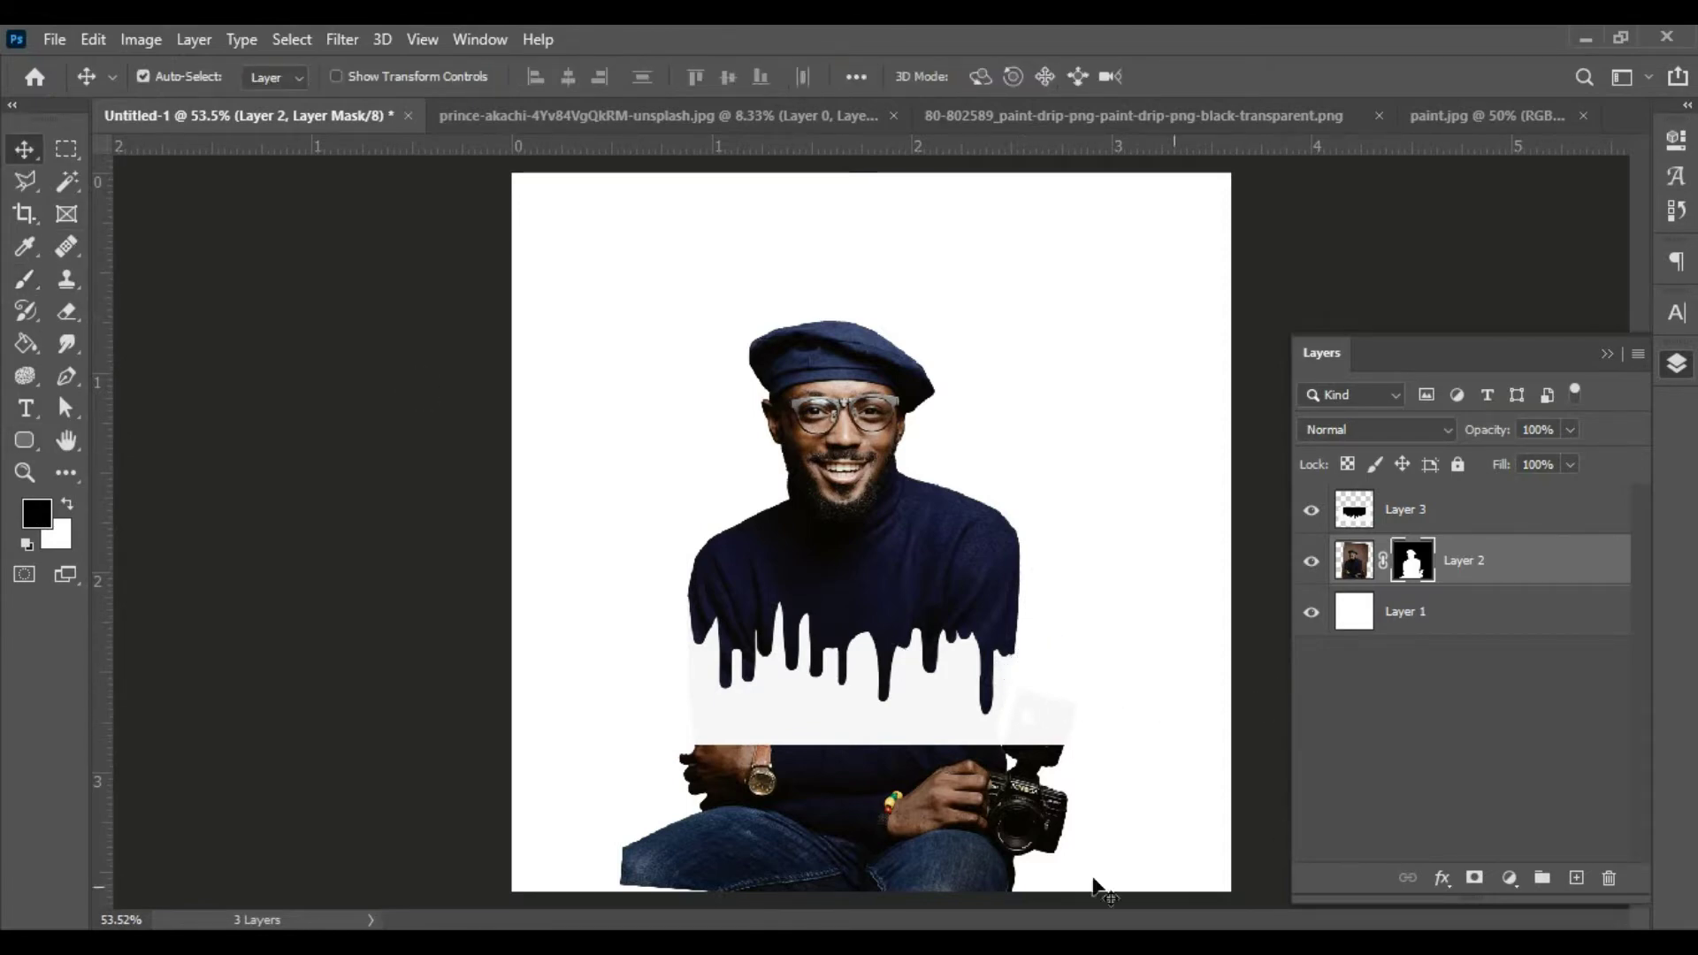
left_click(1451, 529)
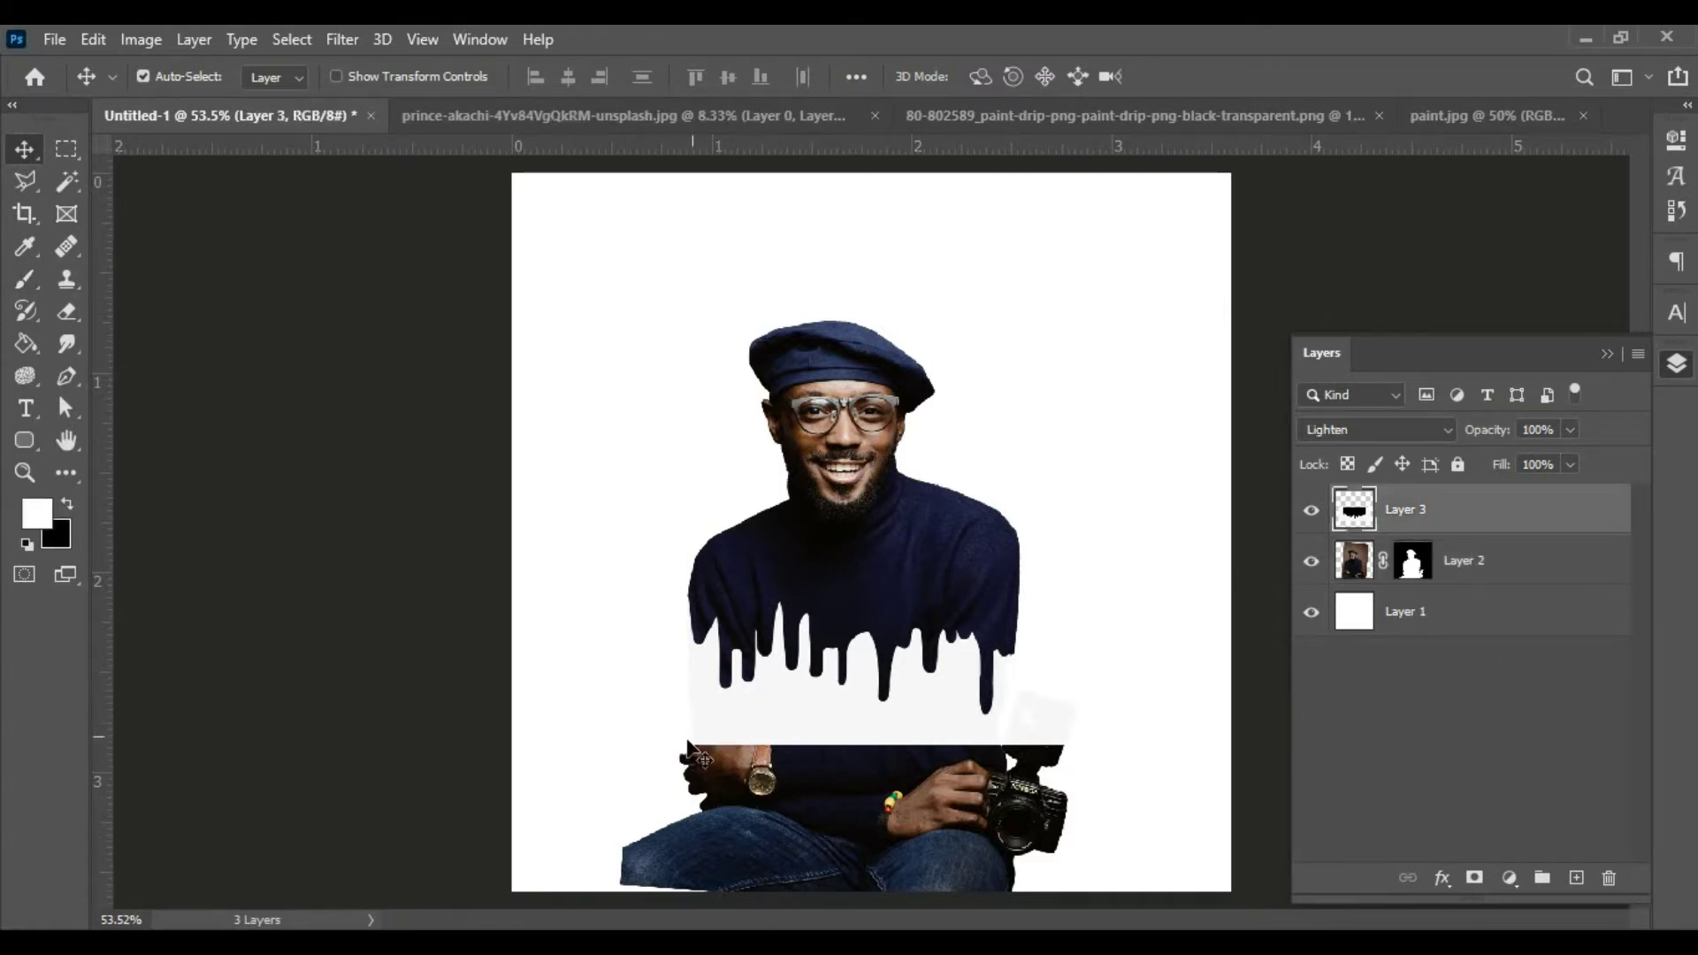
Step: Stretch a thin strip at the drip layer's bottom down to the canvas bottom
left_click(66, 149)
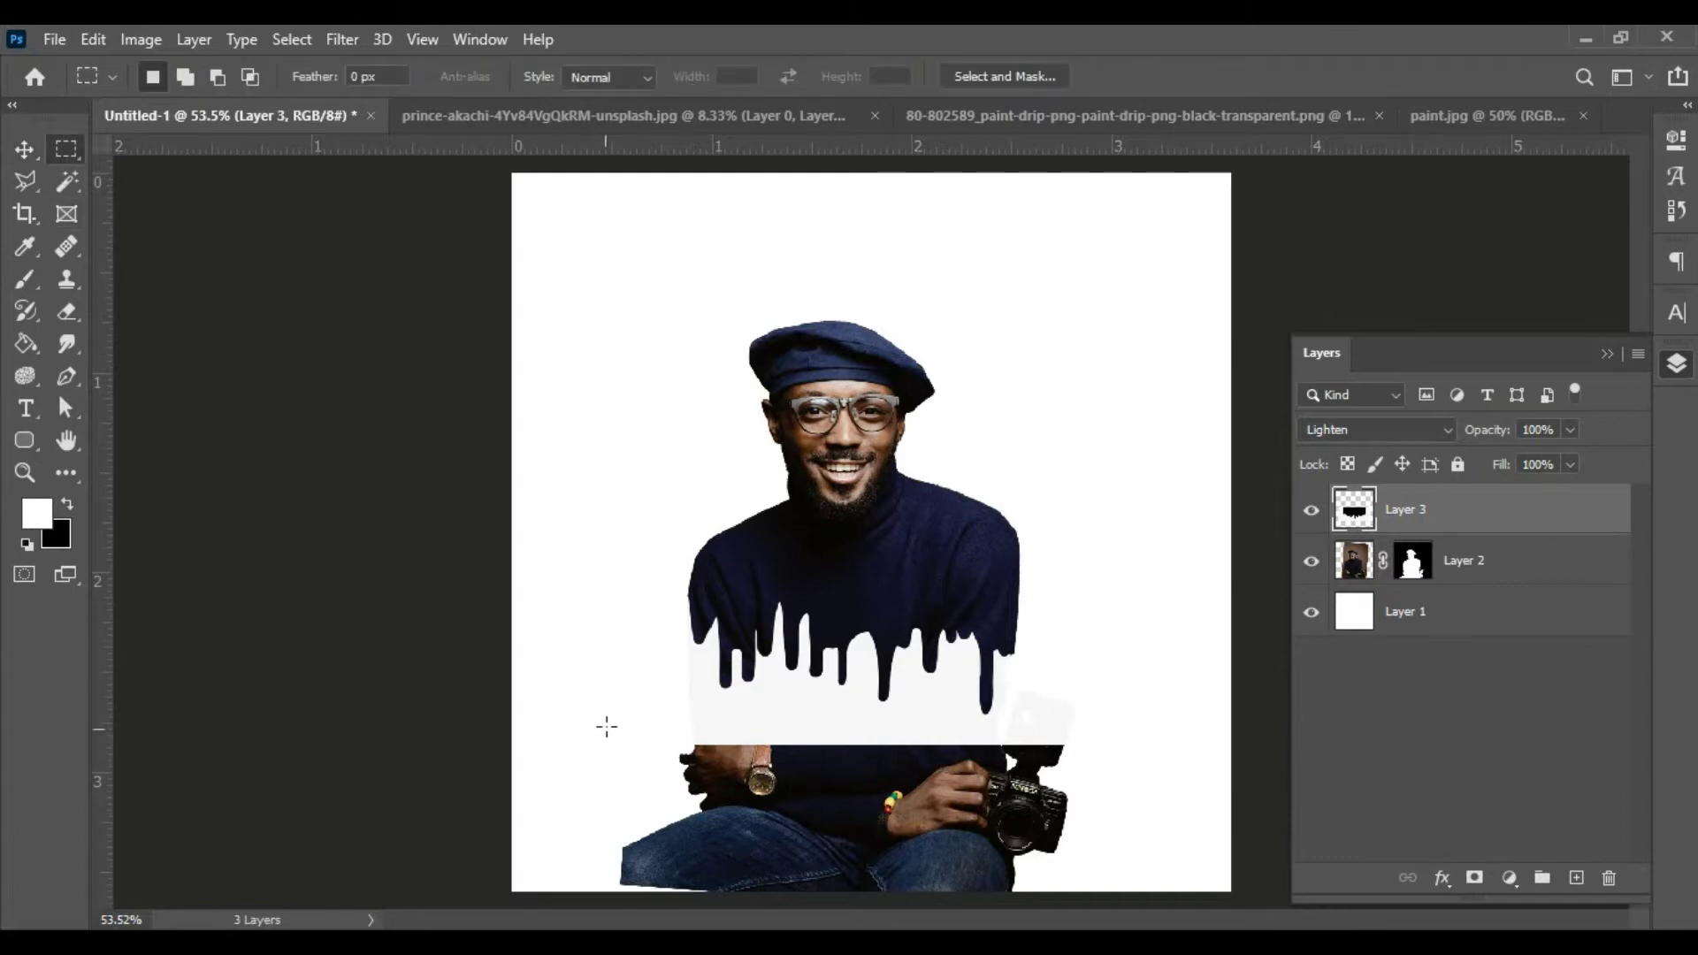
left_click_drag(614, 718, 1165, 735)
key("ctrl+t")
left_click_drag(889, 736, 905, 911)
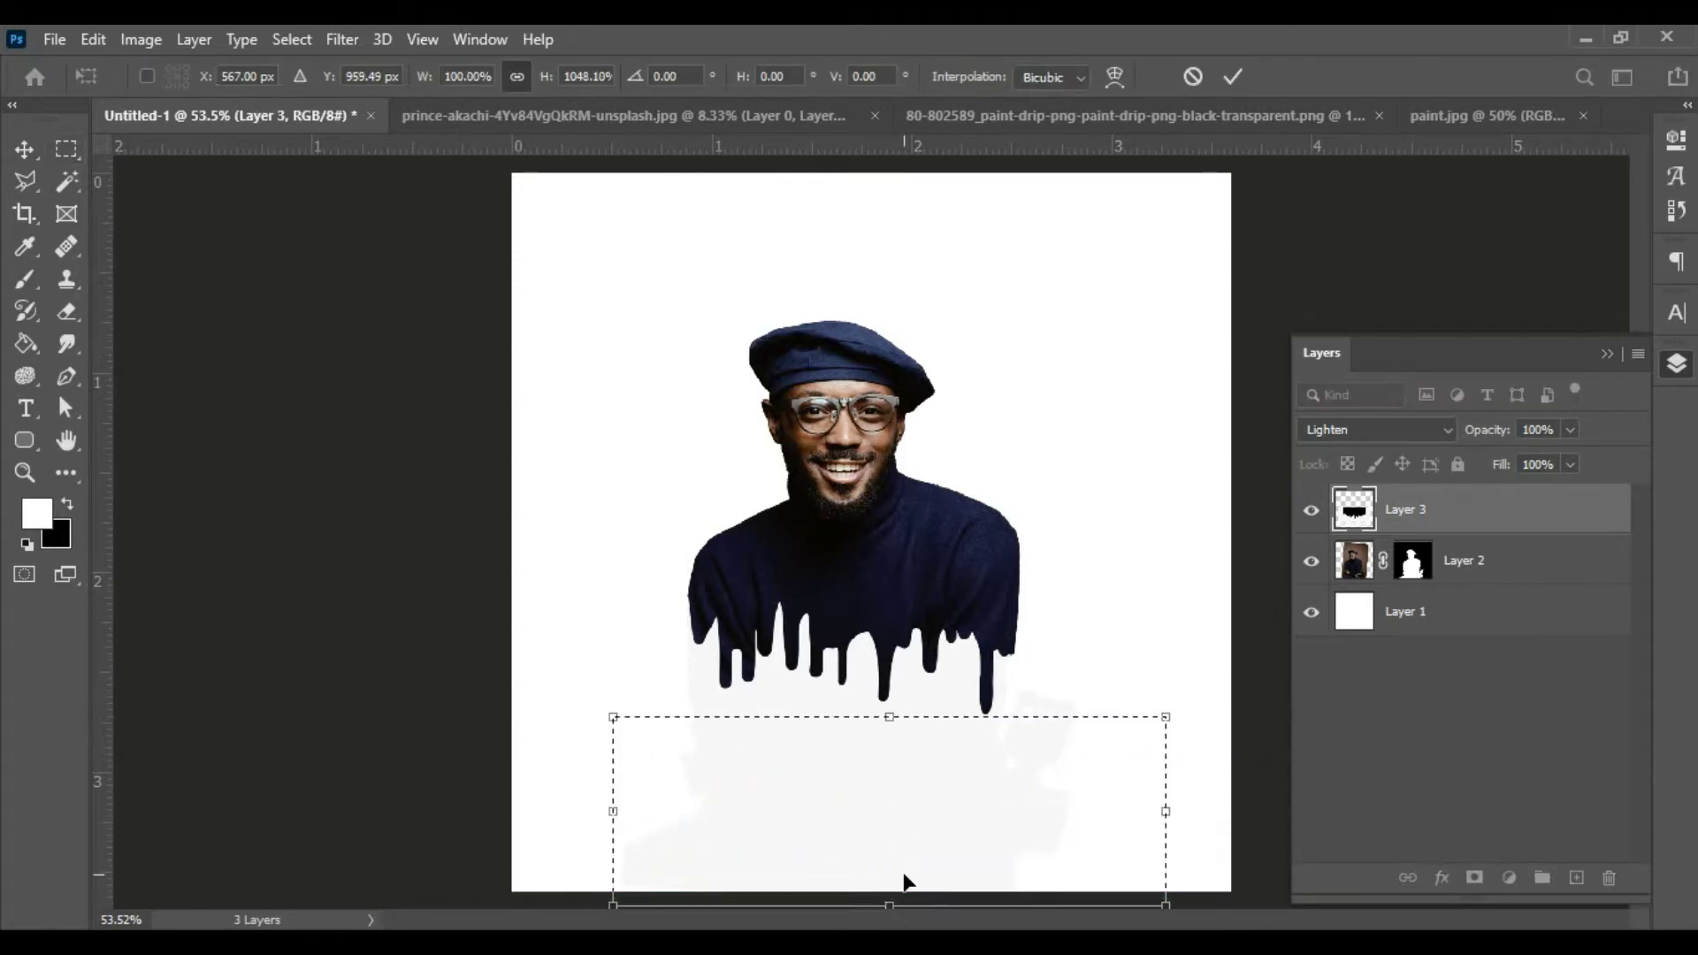
key("Return")
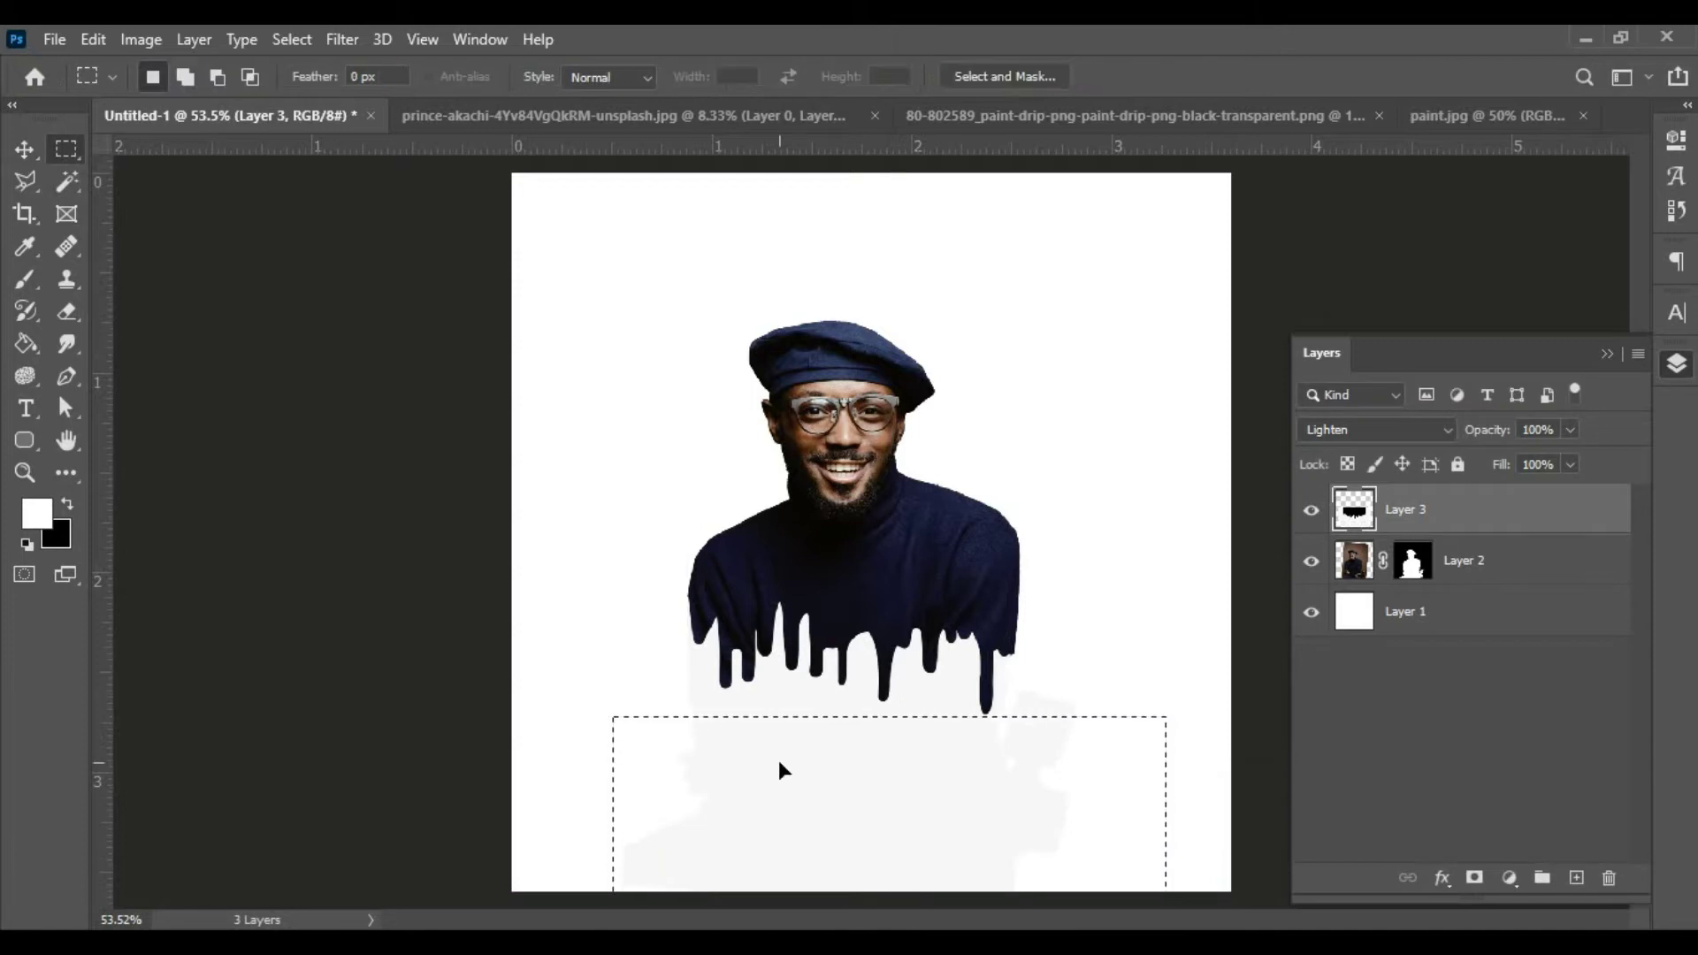
key("ctrl+d")
Step: Shift Layer 2 and Layer 3 together slightly right and down
left_click(17, 154)
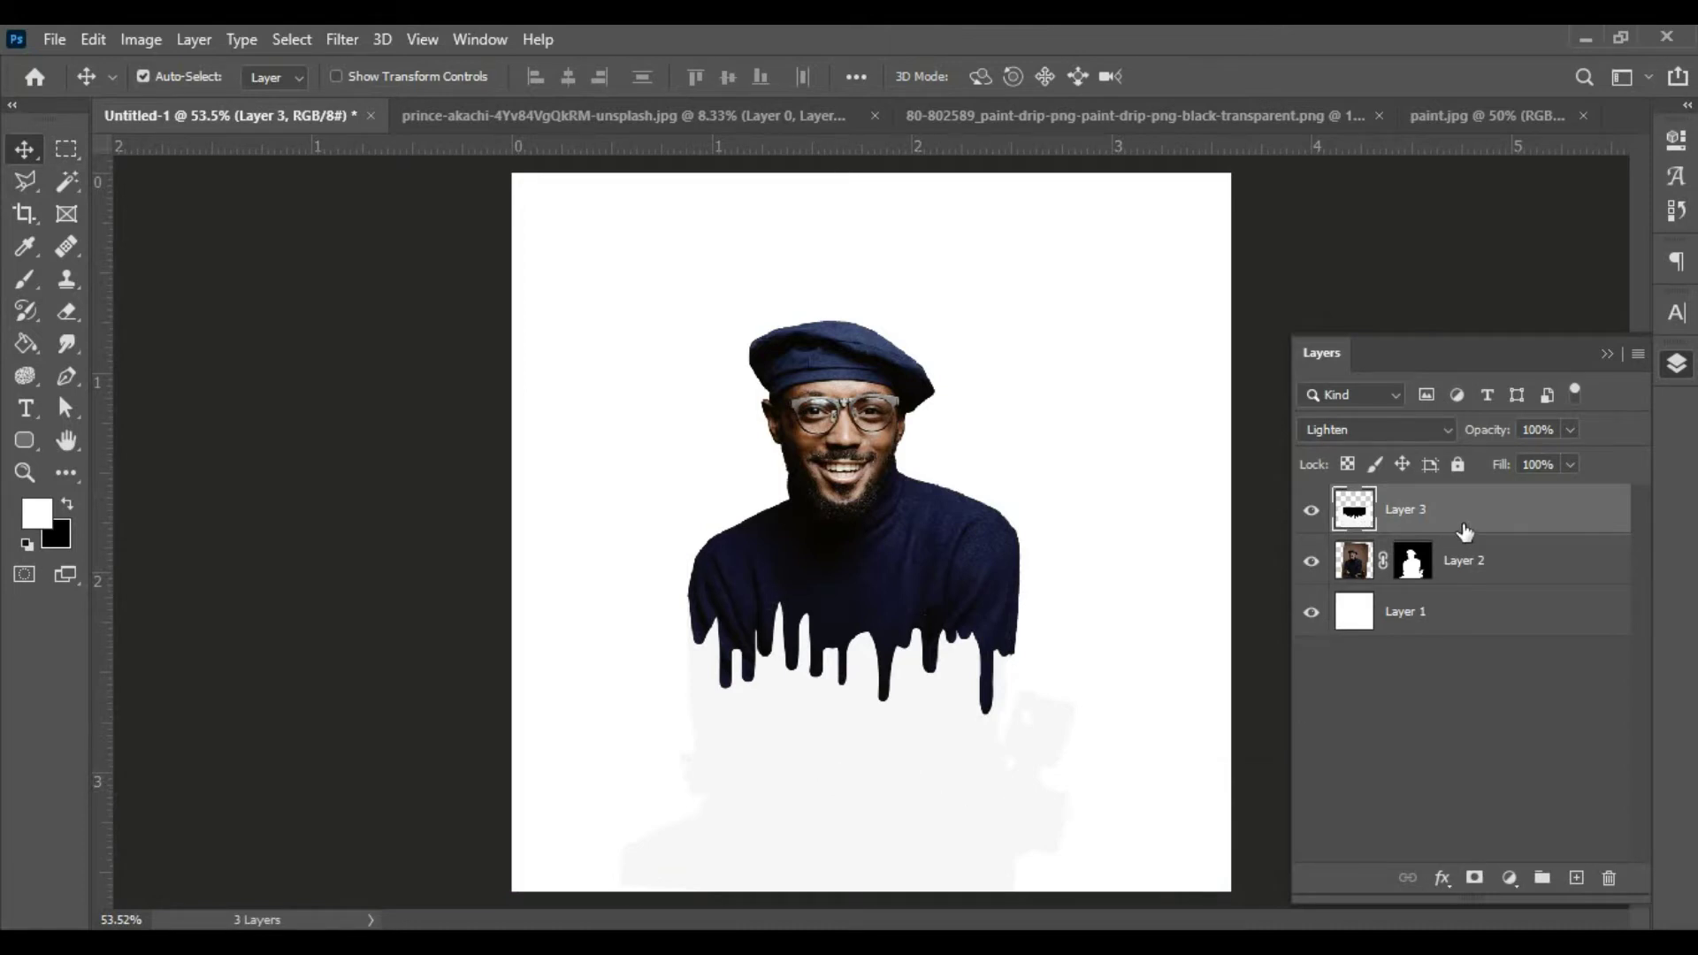
left_click(1502, 573, "ctrl")
key("ctrl+t")
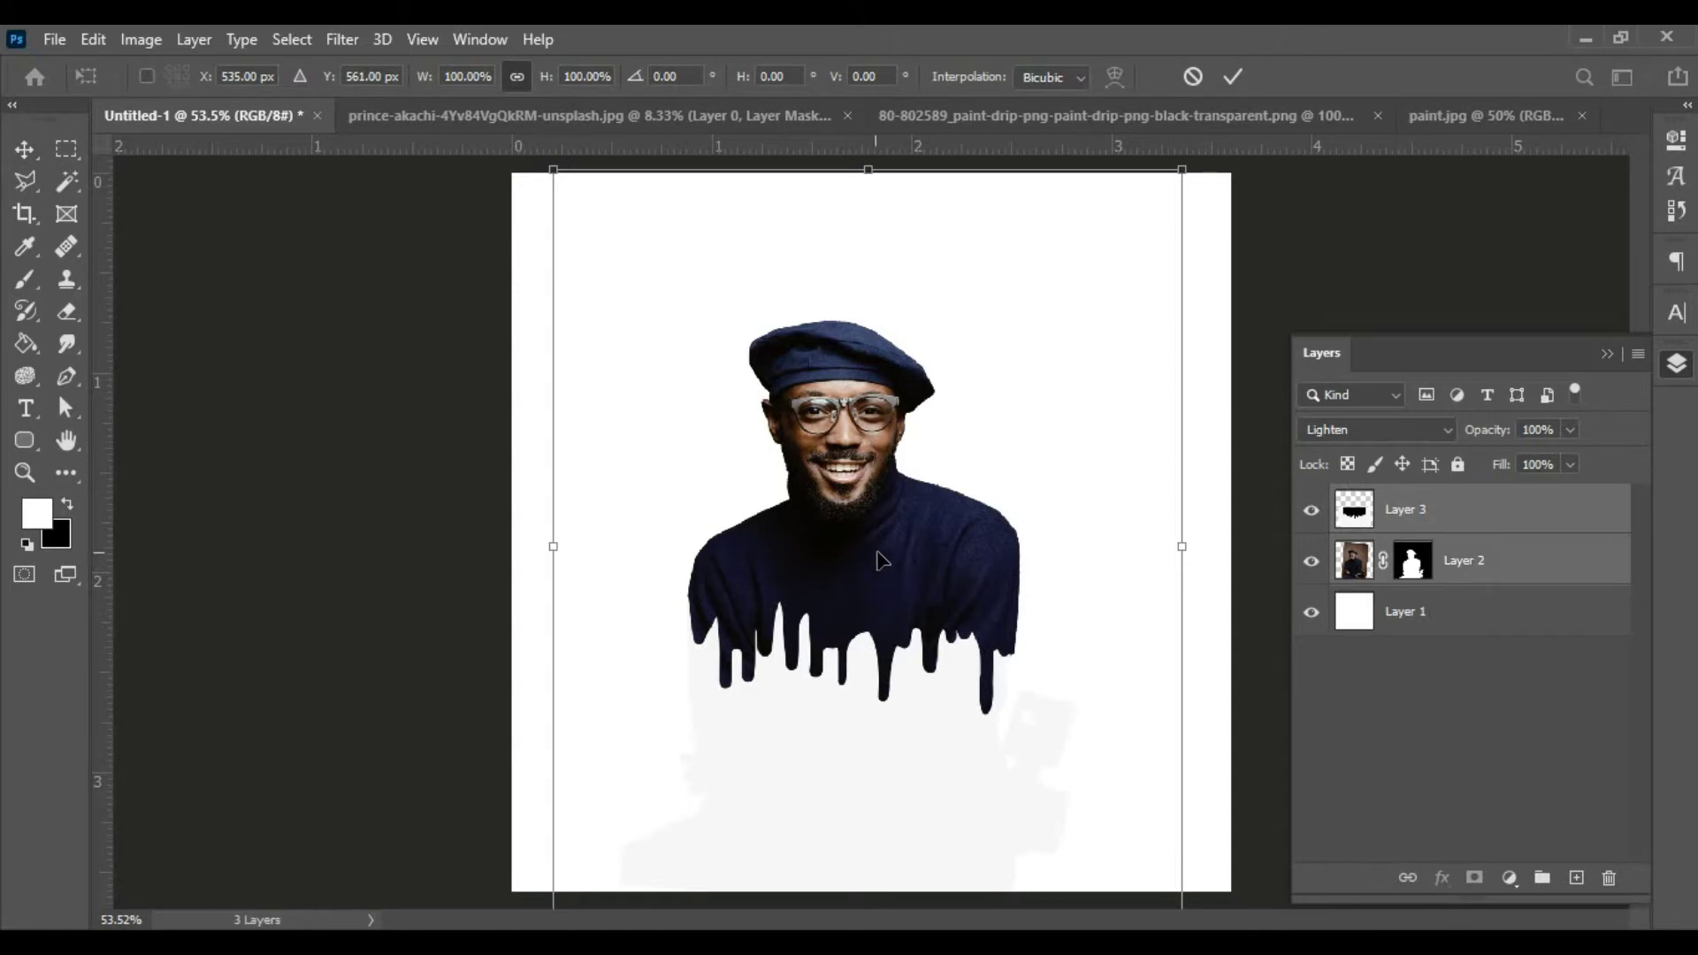
left_click_drag(882, 560, 893, 566)
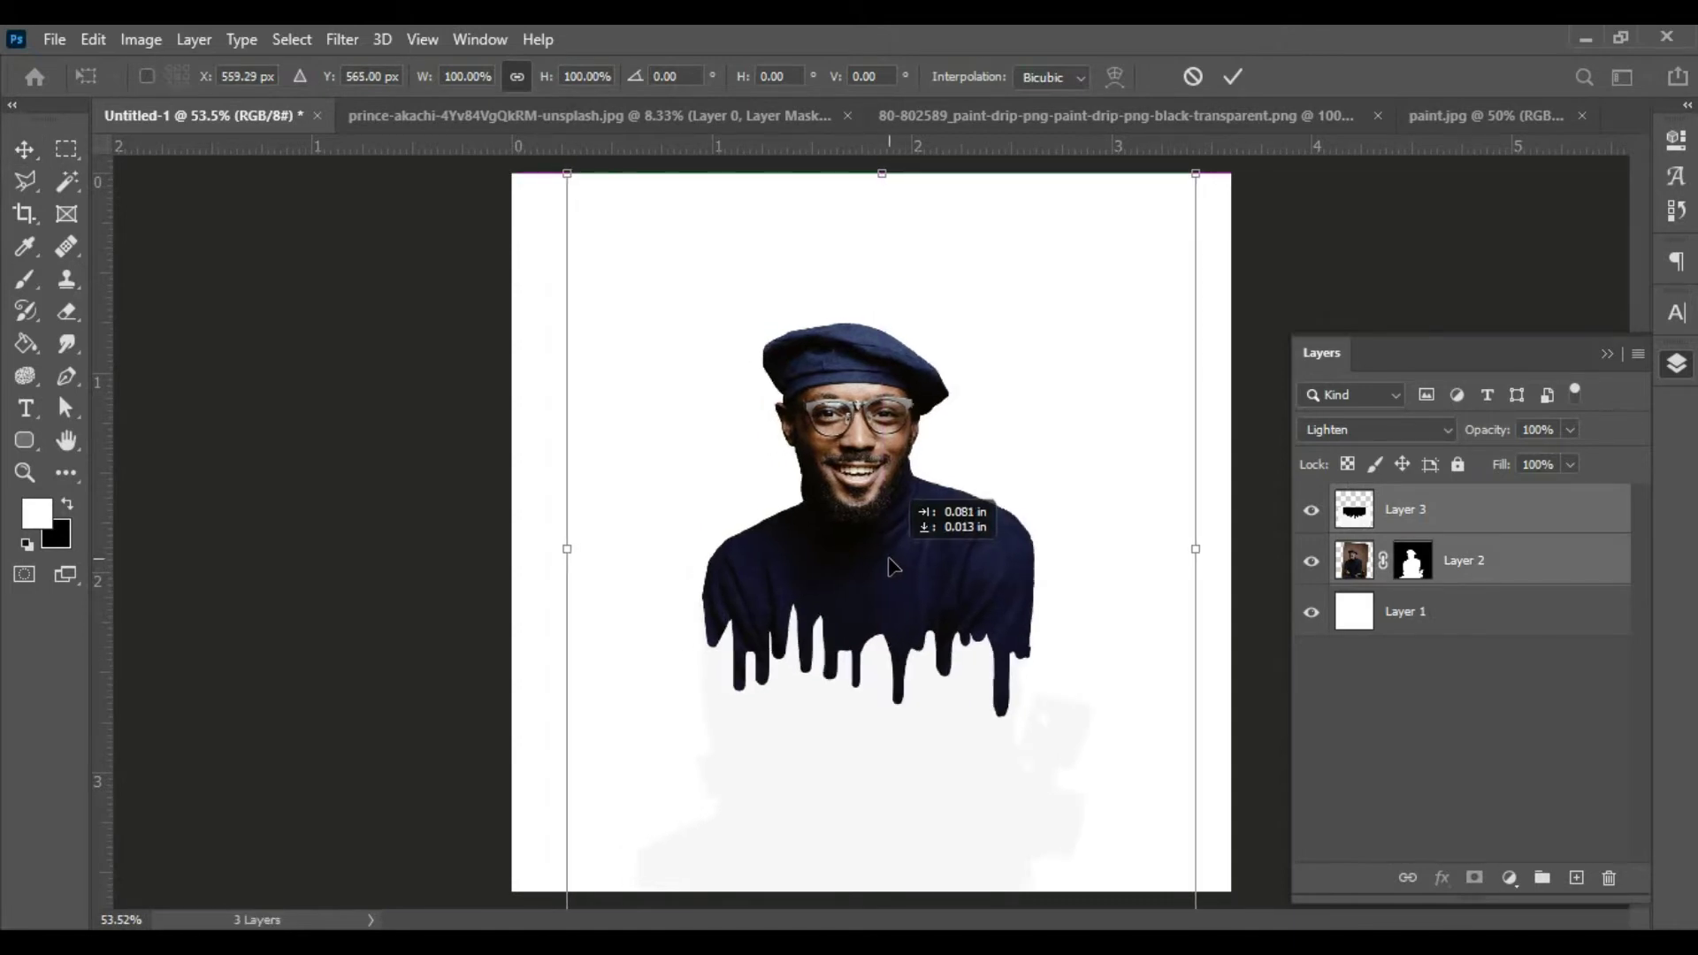
key("Return")
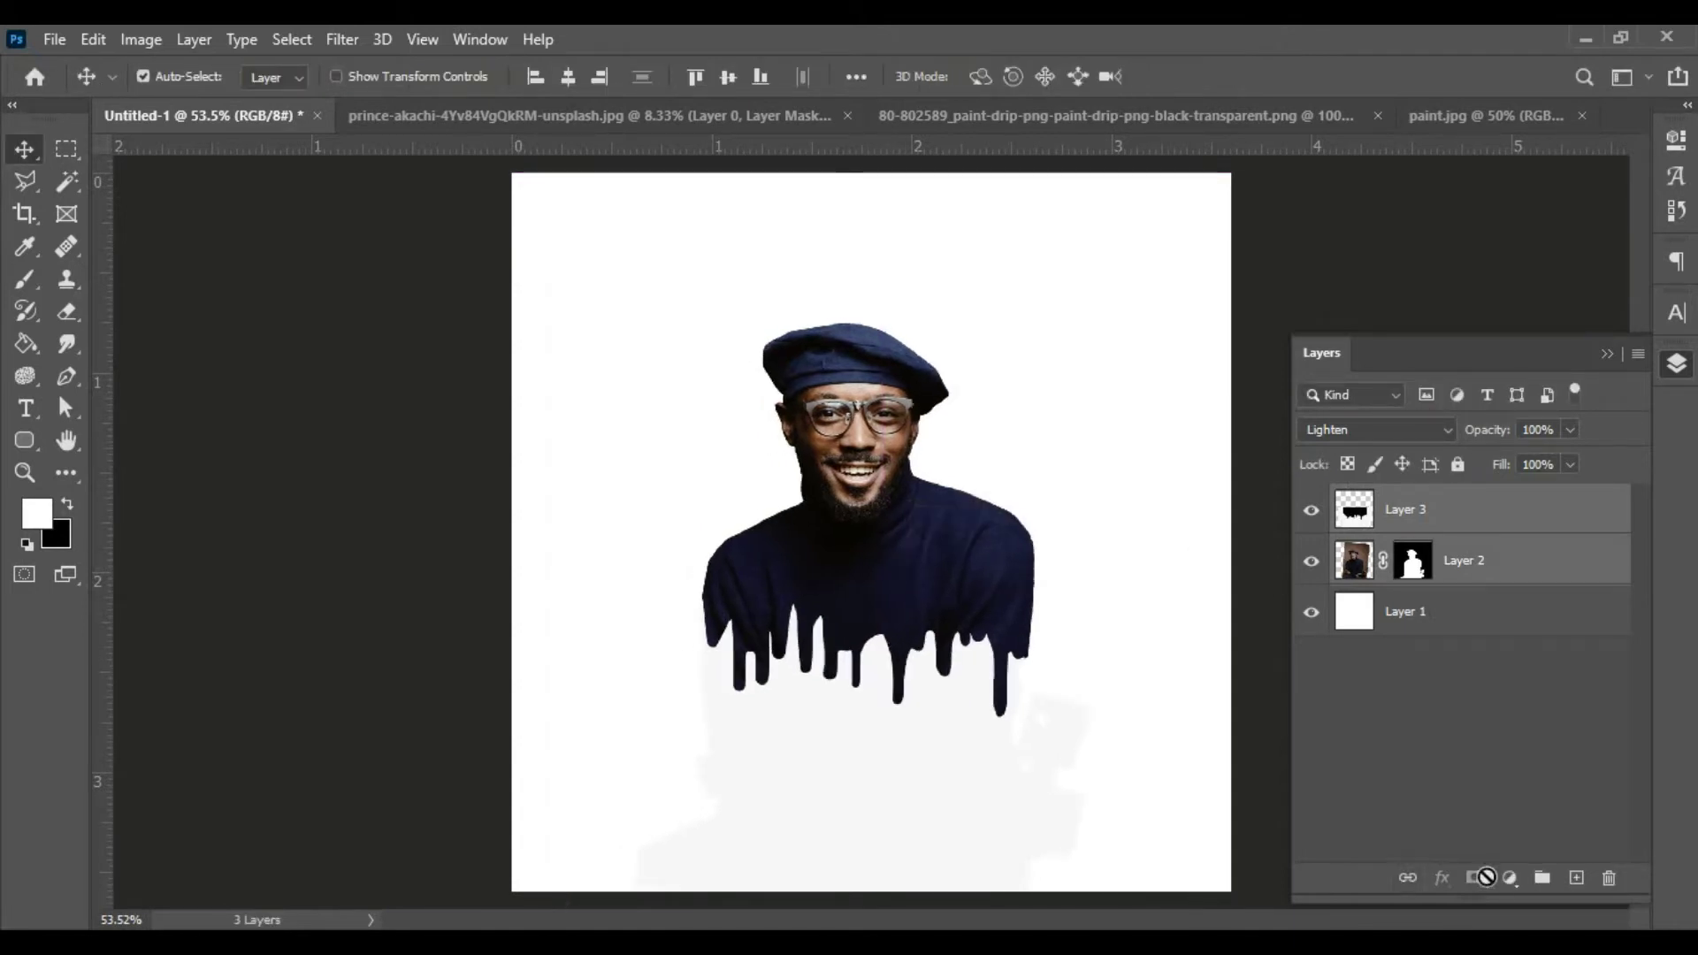
Step: Add a Gradient fill layer starting from the Basics black-to-white preset
left_click(1510, 878)
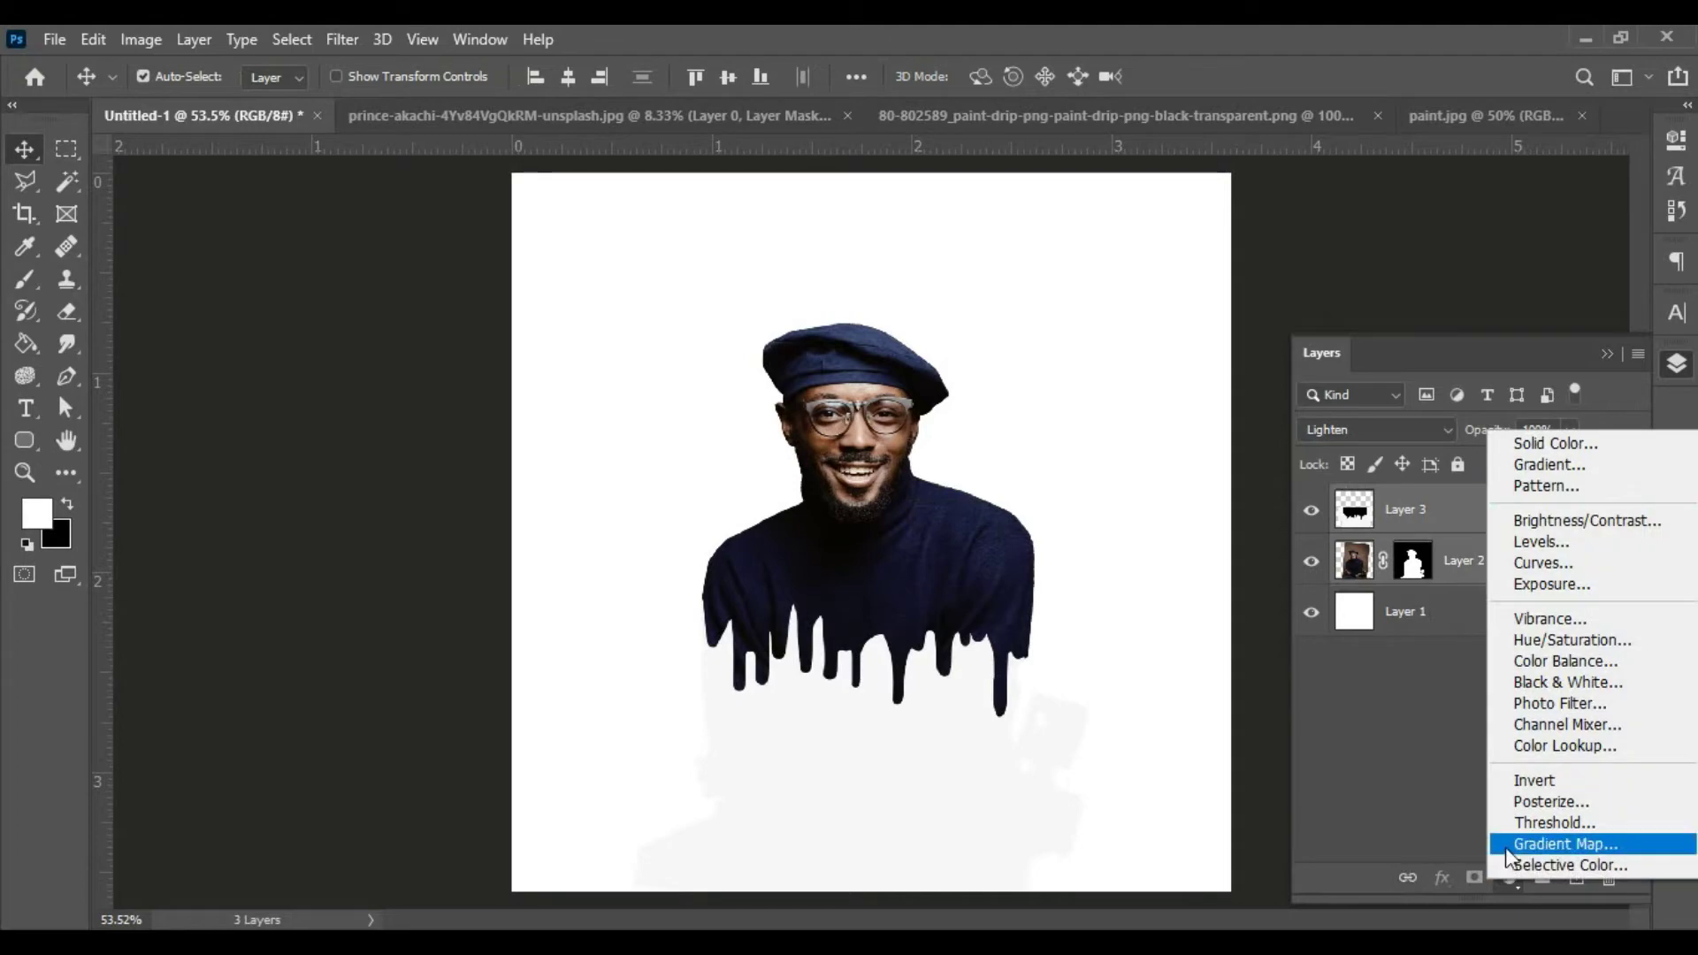
left_click(1580, 470)
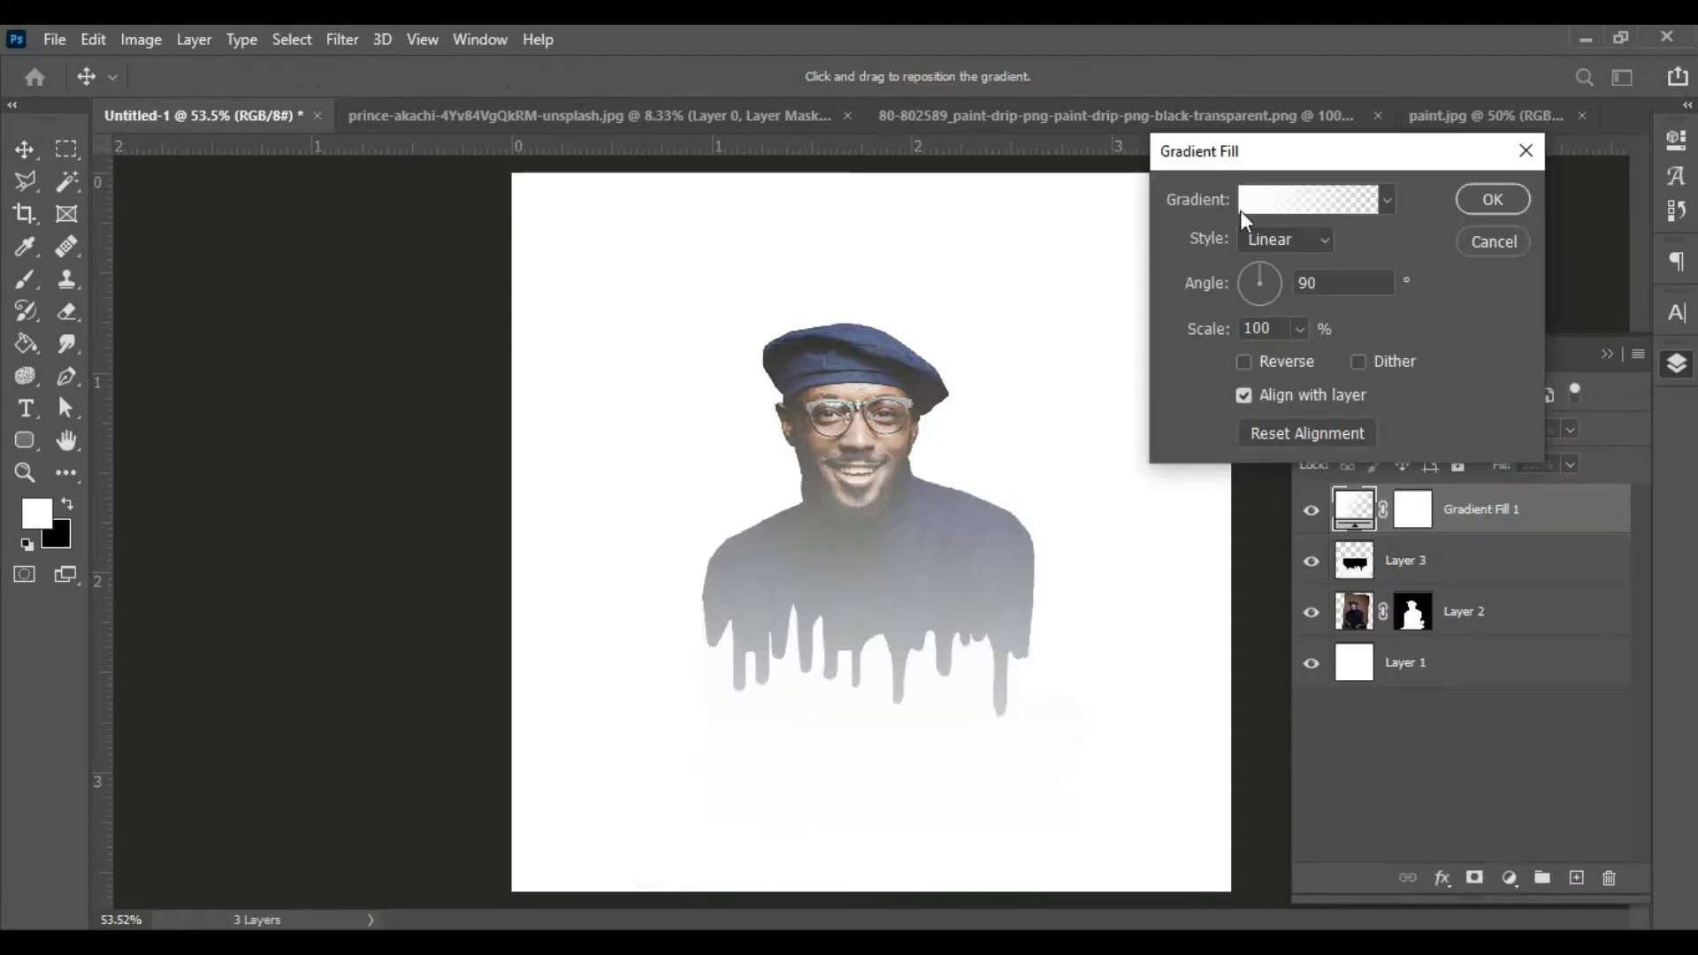
left_click(1265, 205)
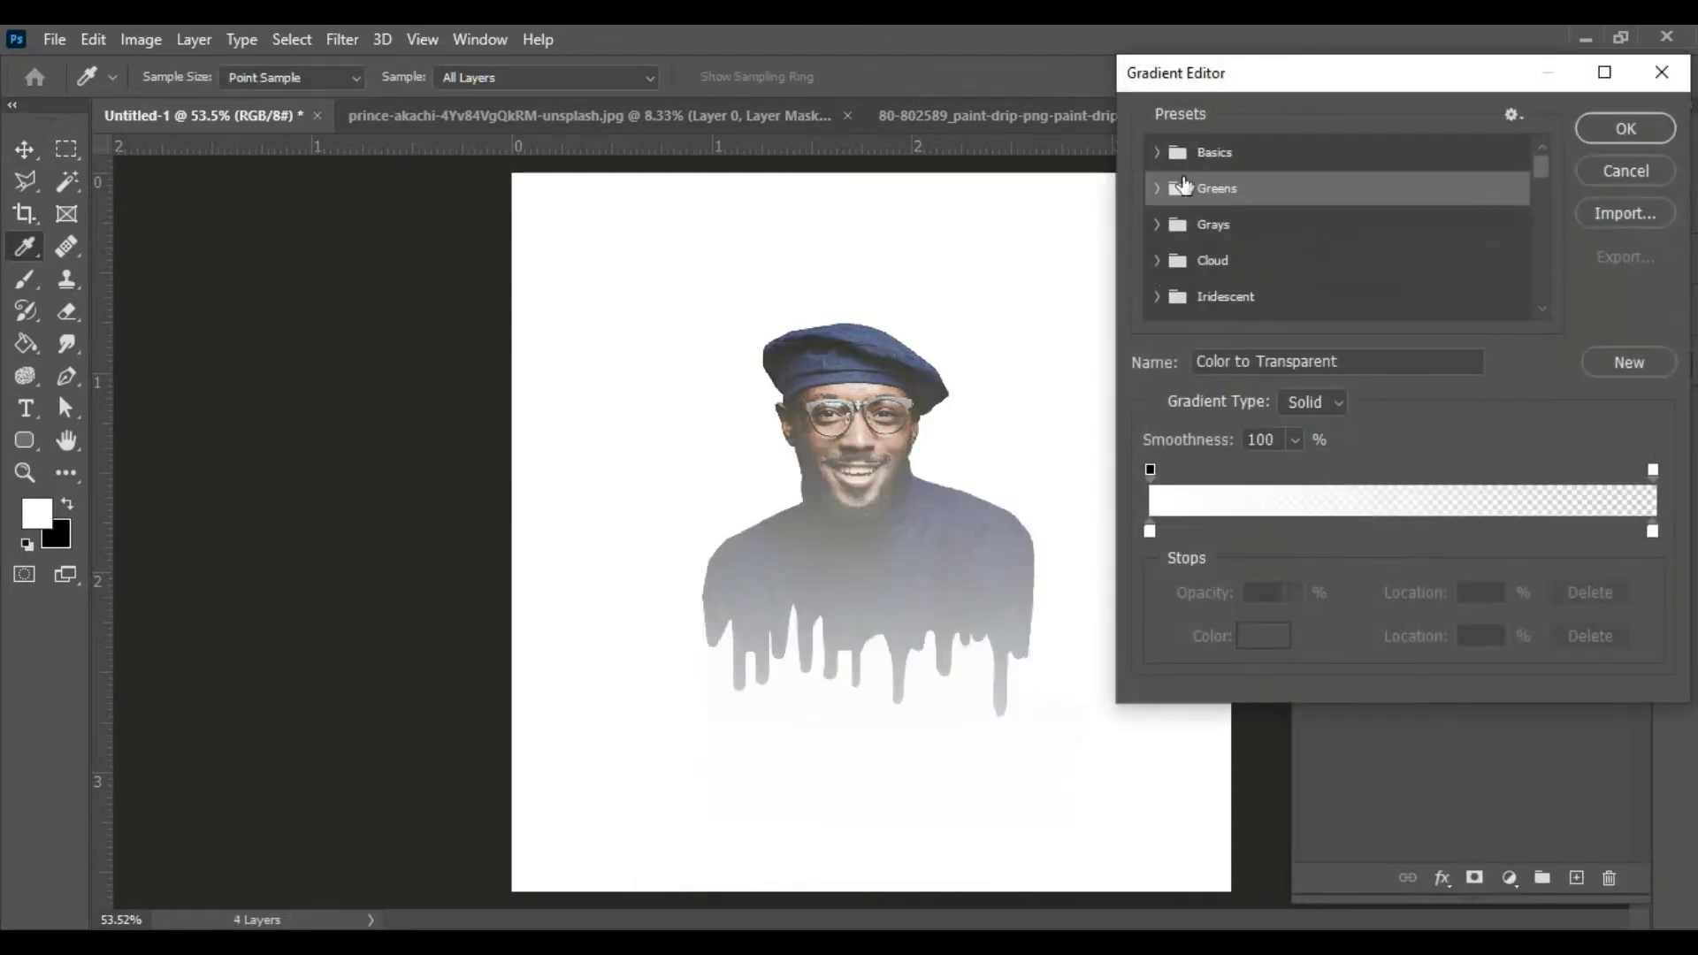
left_click(1157, 155)
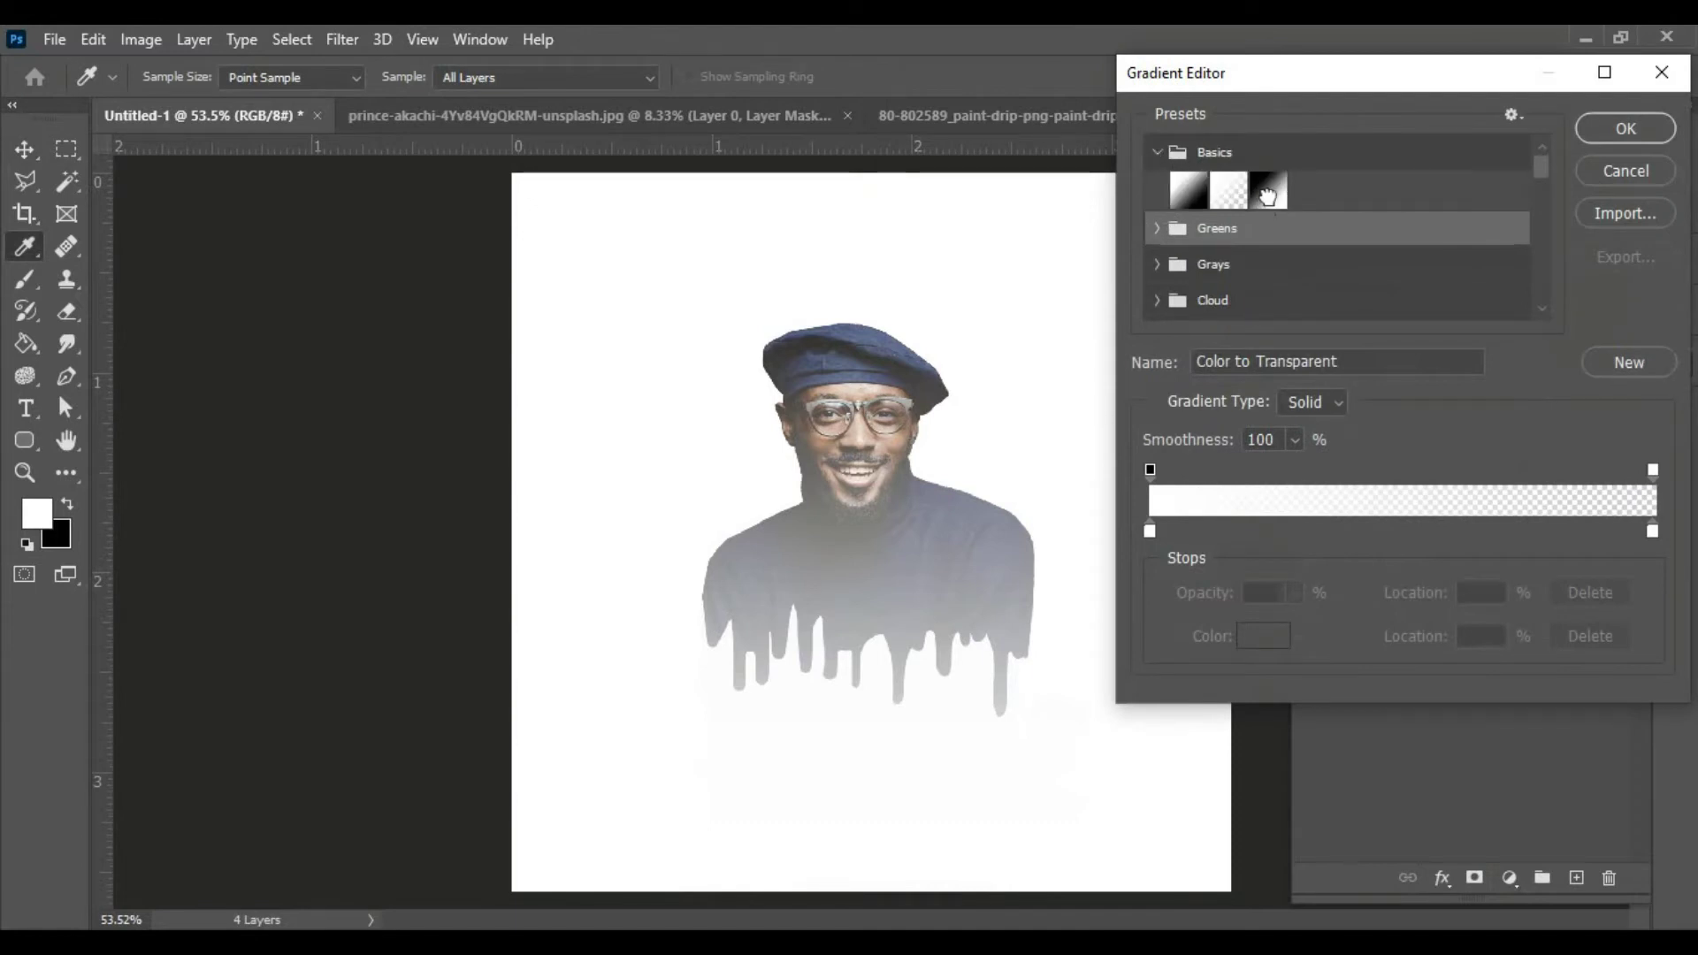
left_click(1267, 193)
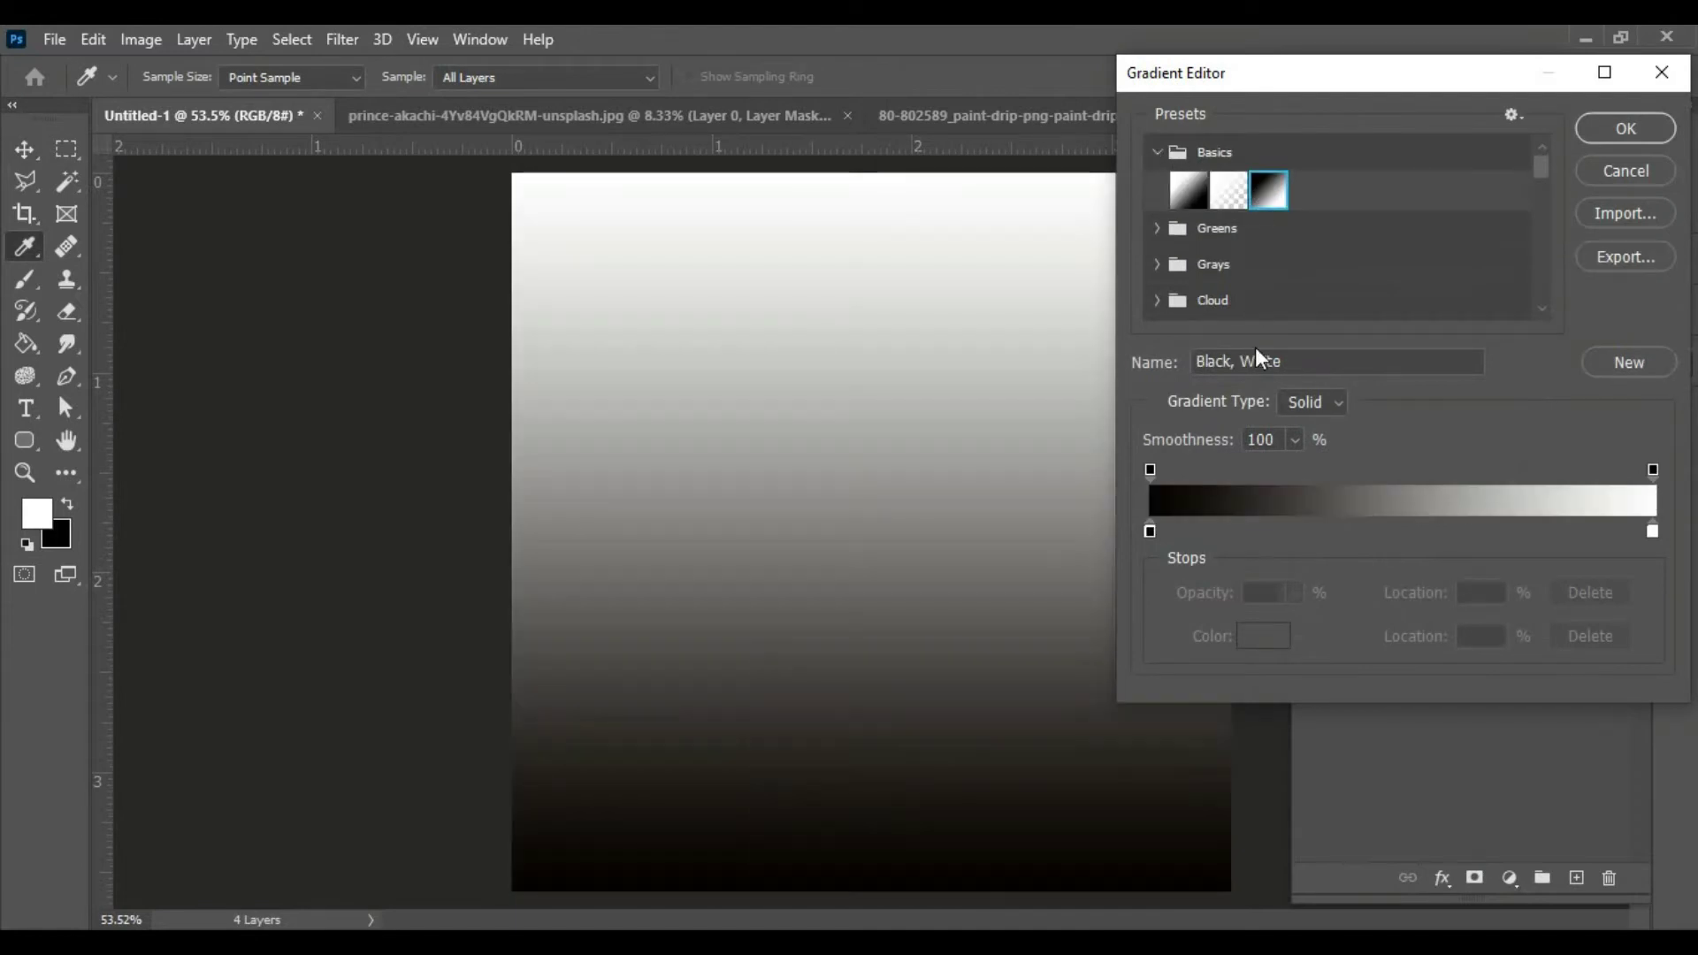
Step: Set the gradient's left colour stop to orange fead00
left_click(1150, 532)
left_click(1275, 637)
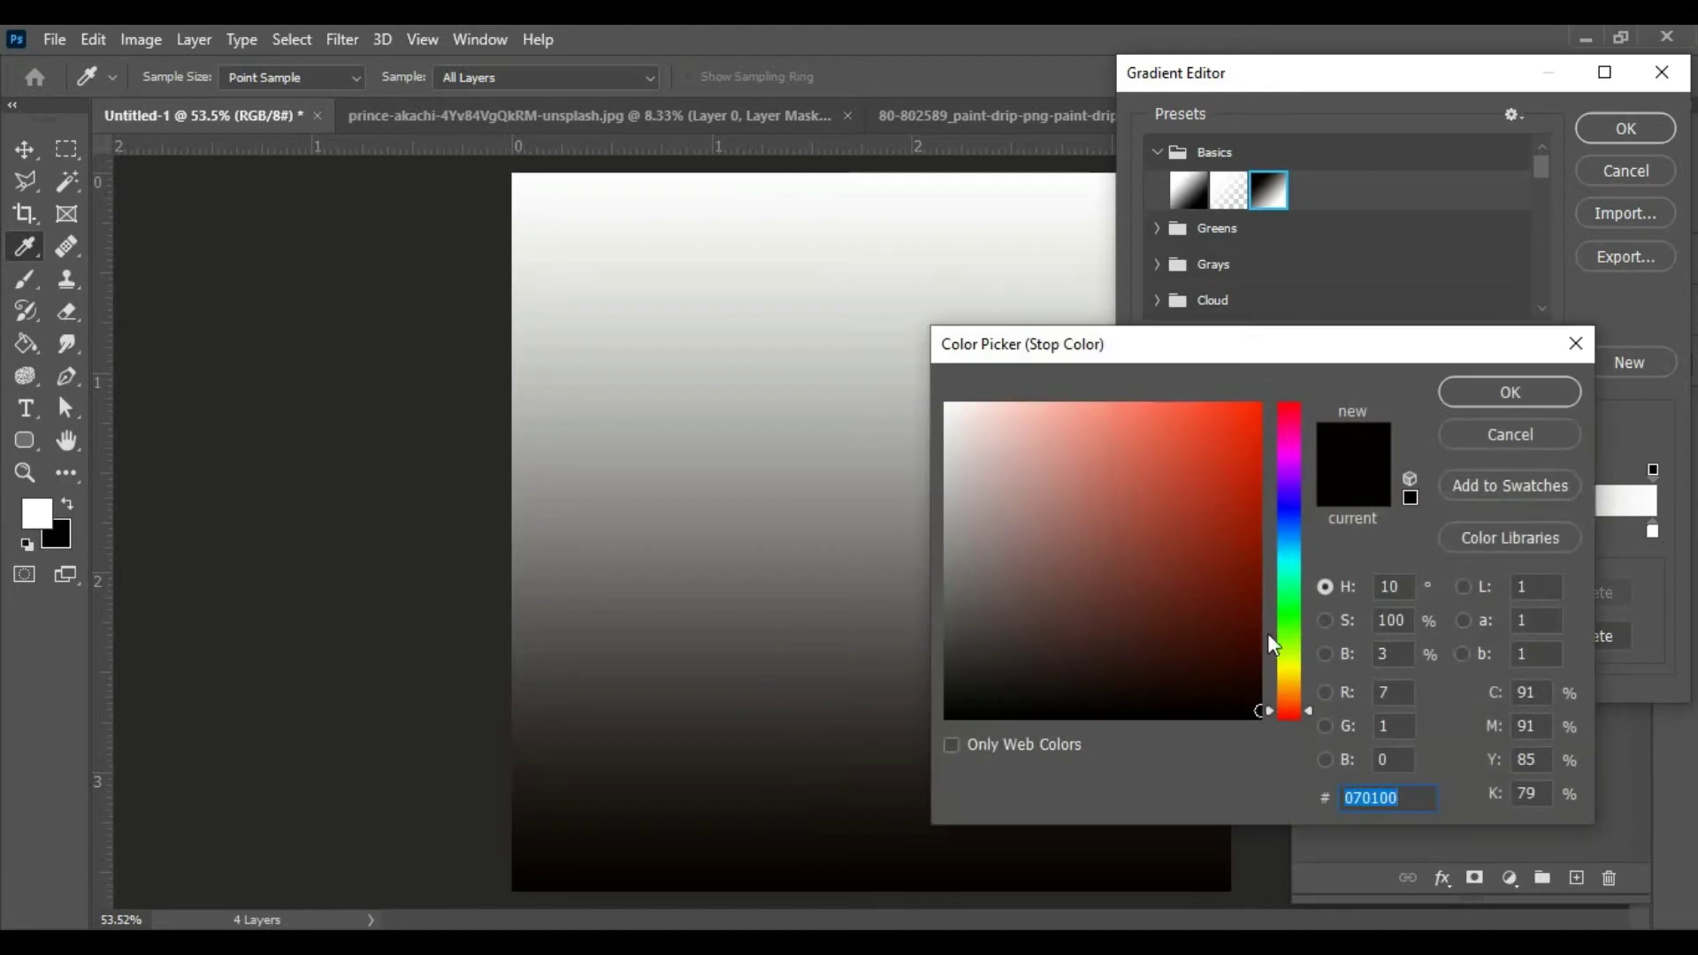
left_click(1288, 685)
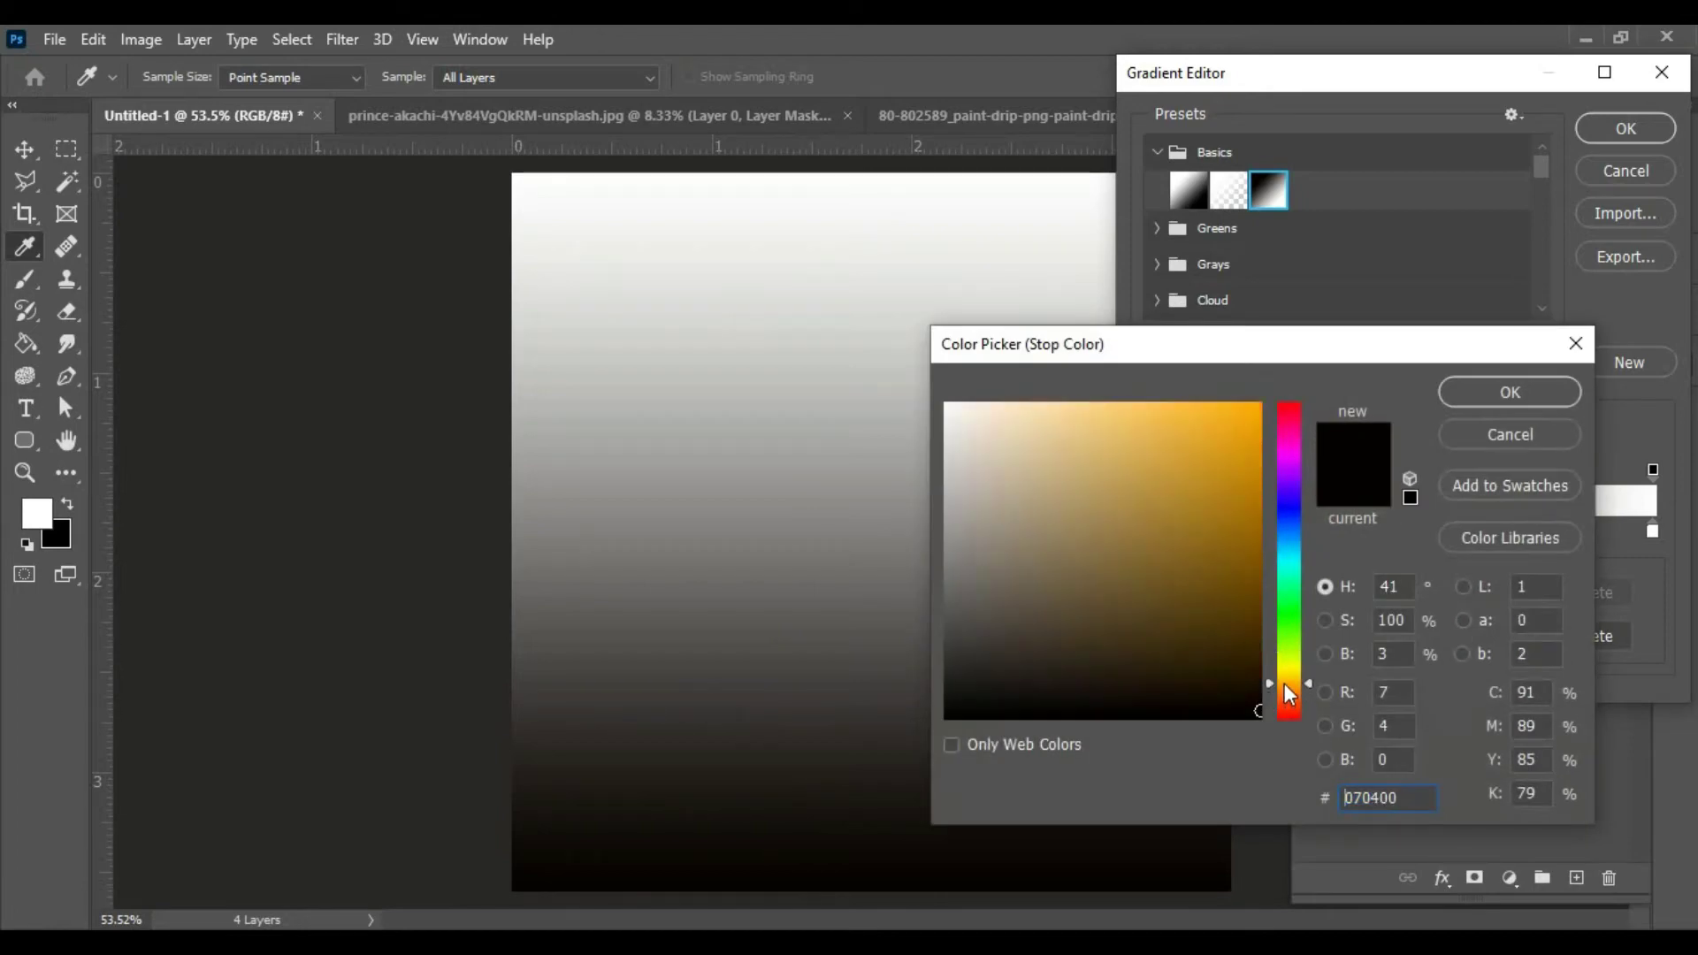
key("ctrl+a")
type("fead00")
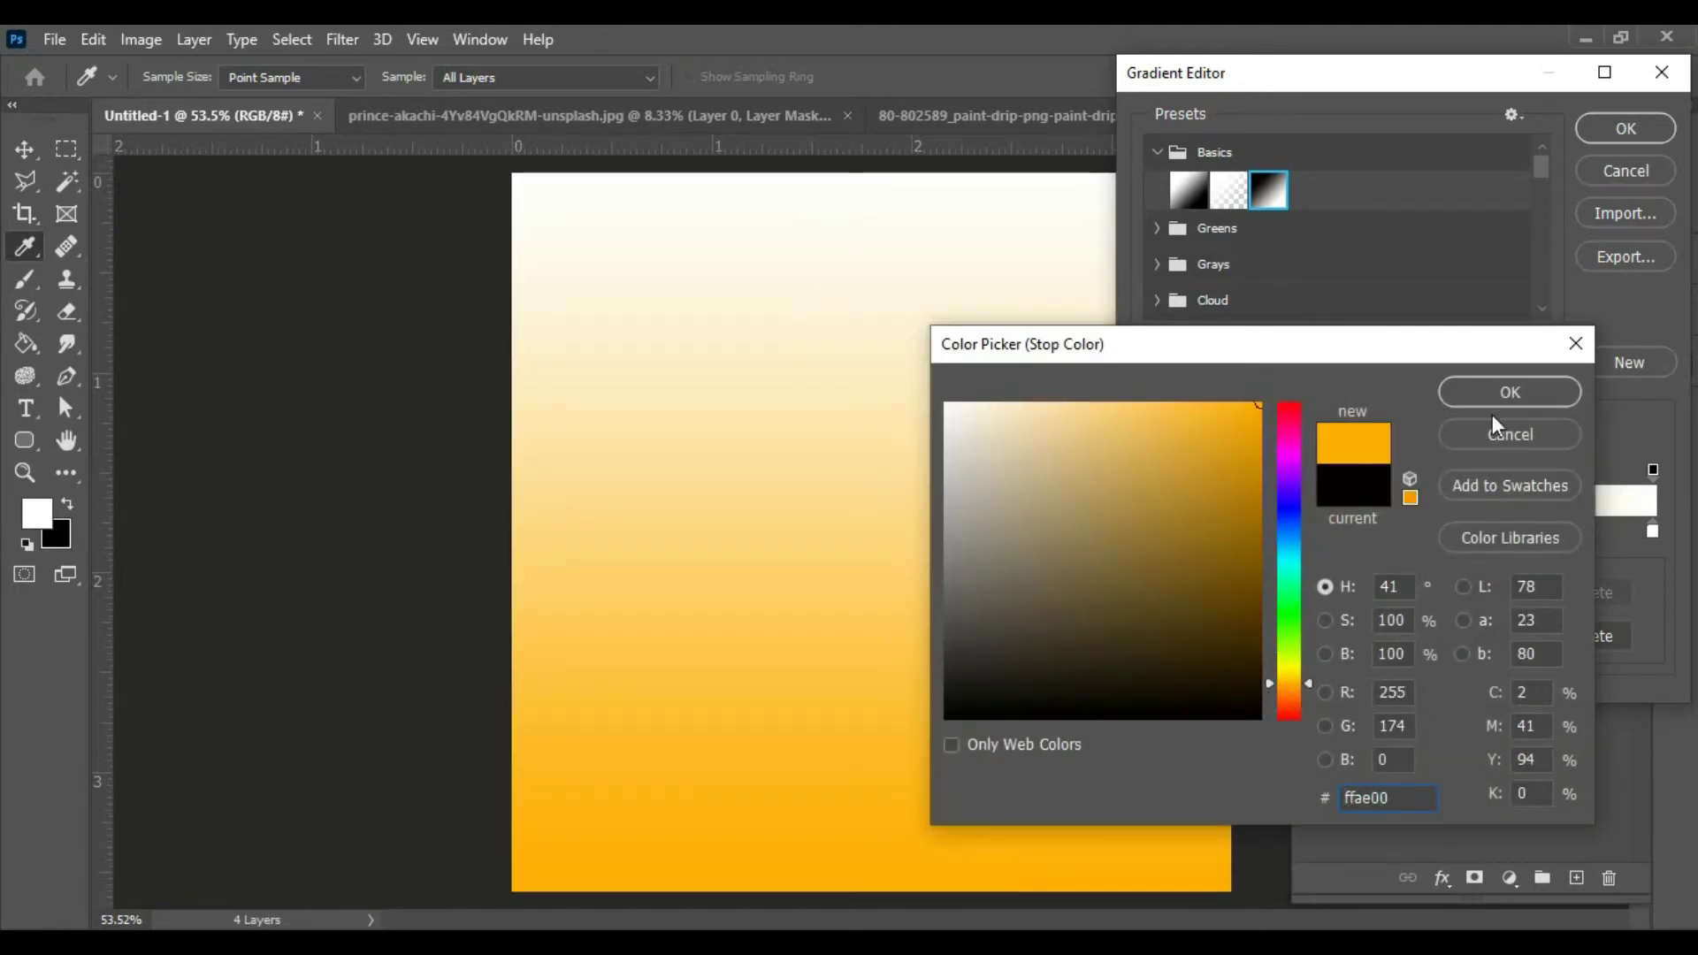
left_click(1494, 395)
Step: Make the right stop bright yellow and deepen the left stop to orange ff9000
left_click(1652, 533)
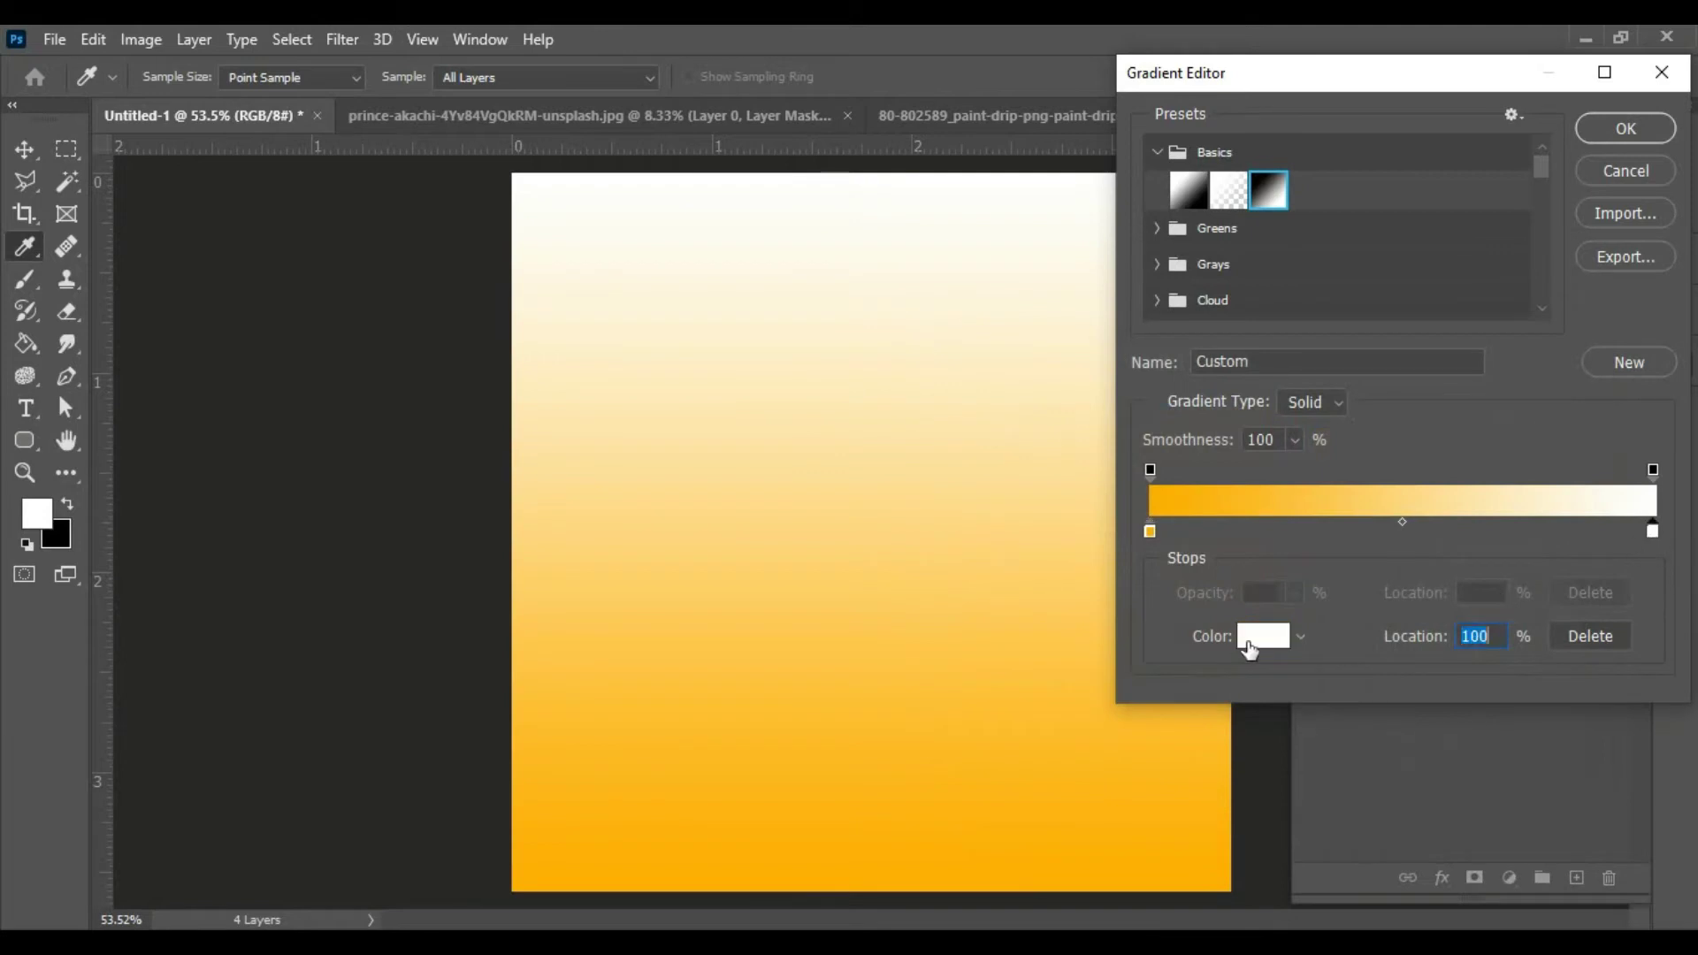
left_click(1263, 637)
left_click_drag(1295, 679, 1295, 666)
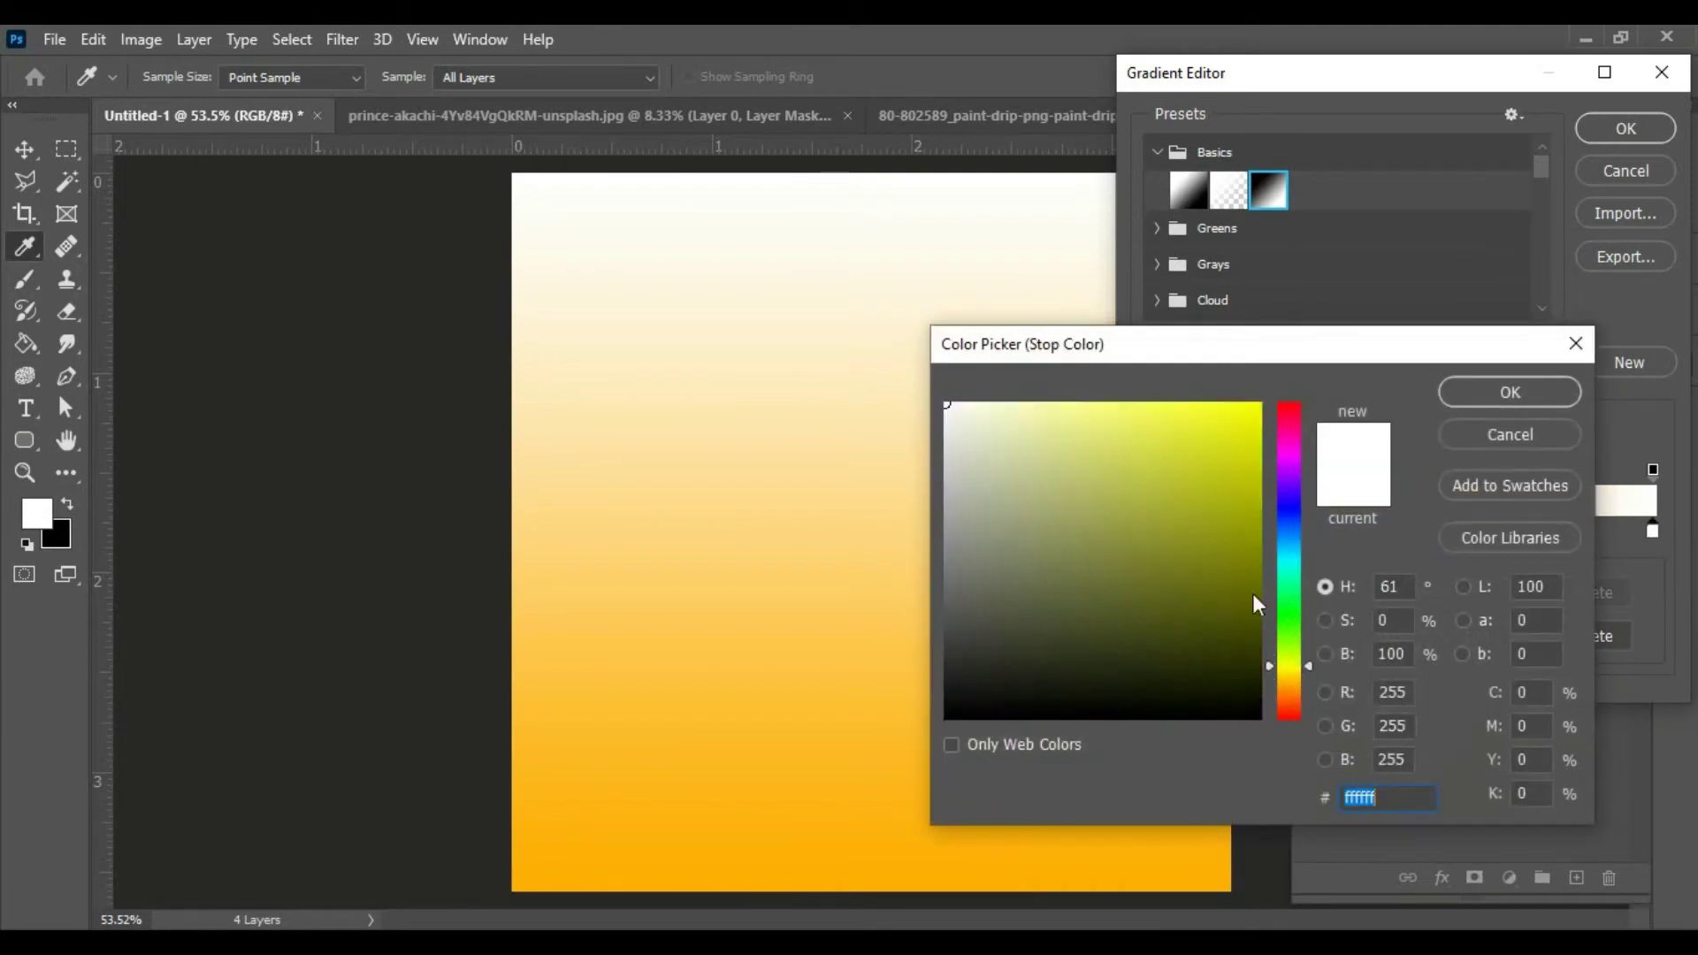
left_click(1259, 405)
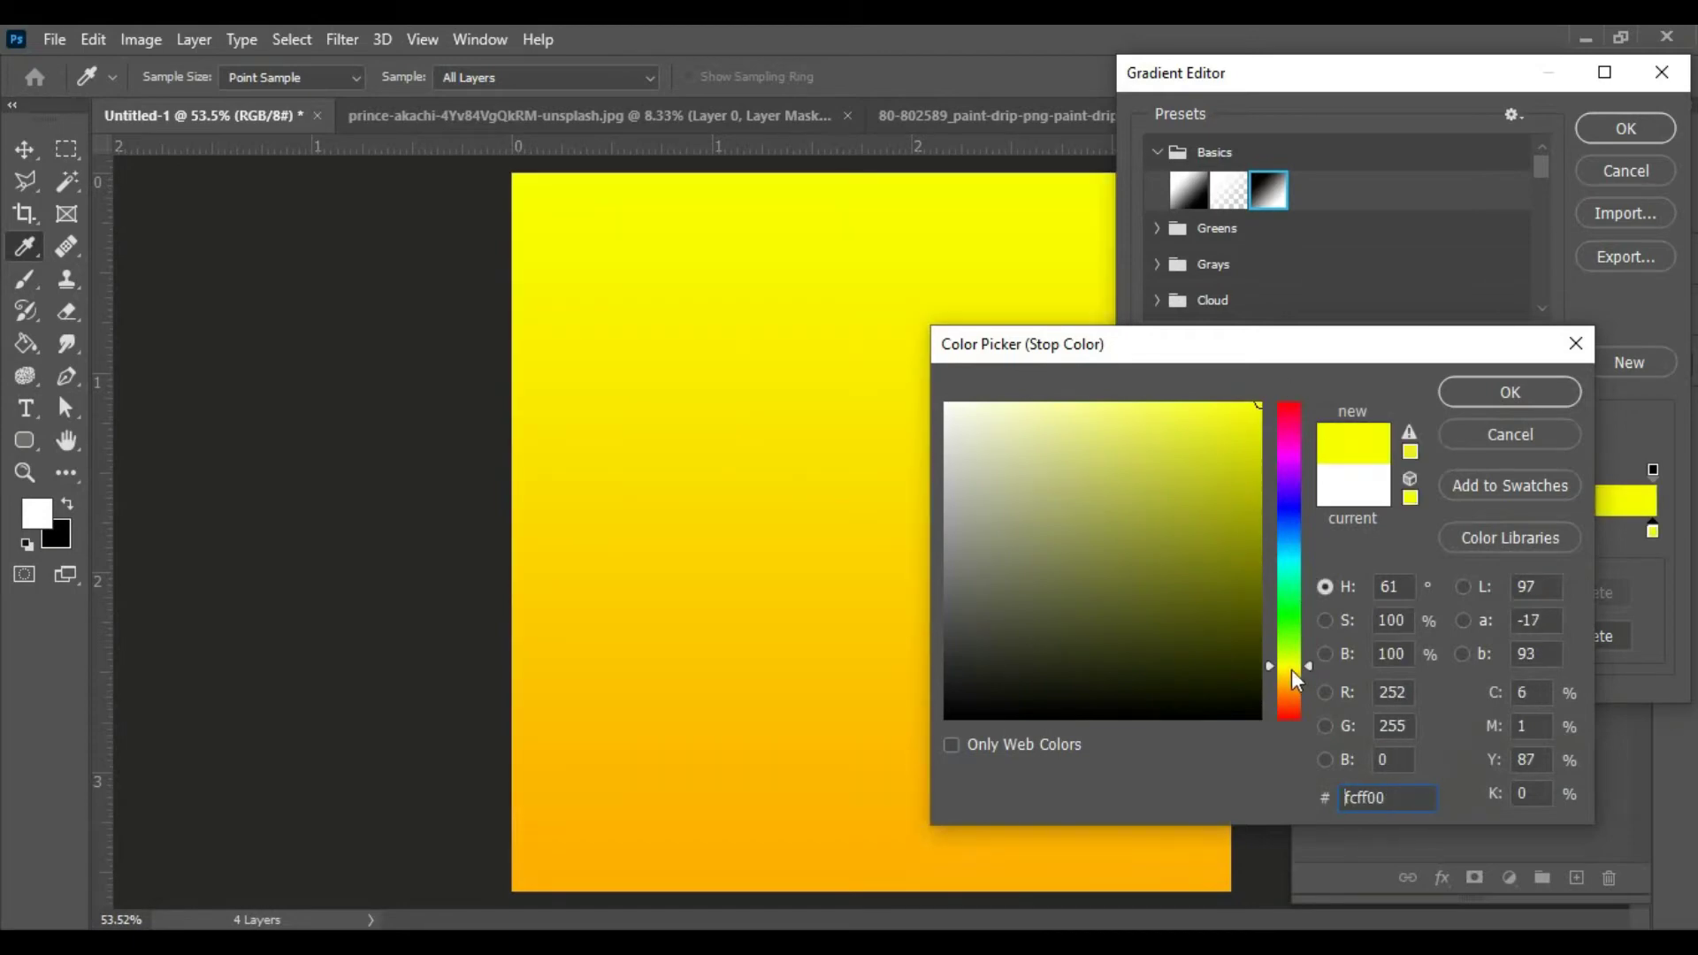
left_click_drag(1291, 670, 1293, 668)
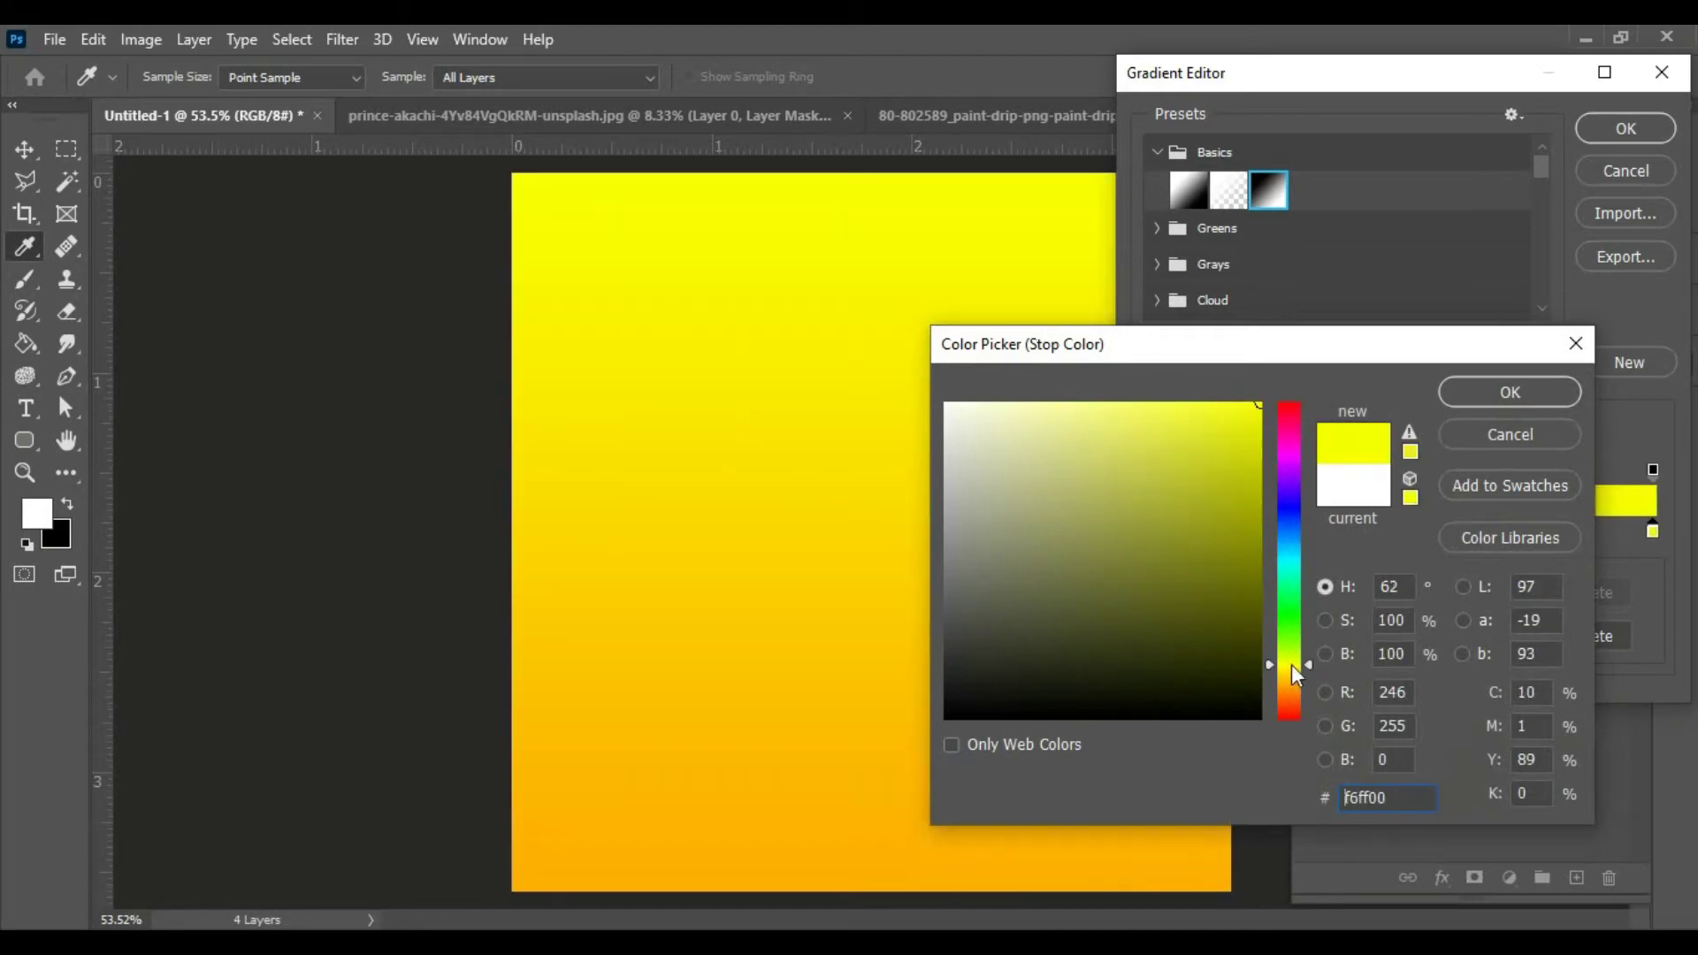
left_click(1495, 397)
left_click(1151, 529)
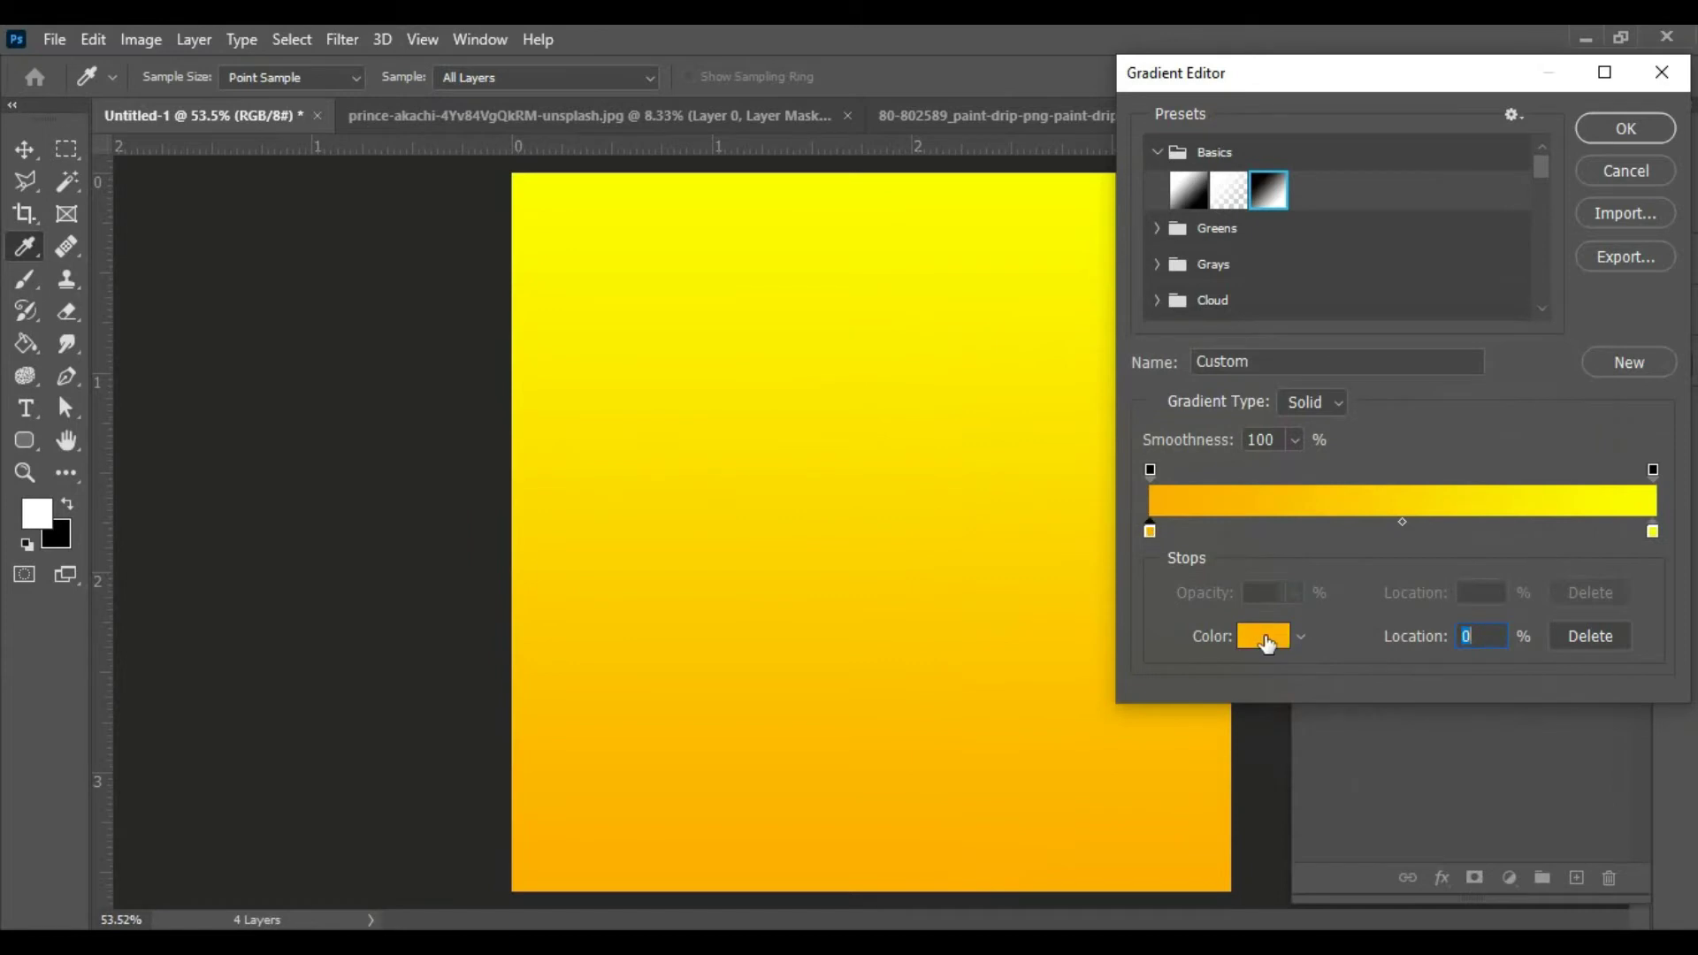
left_click(1265, 637)
left_click(1274, 692)
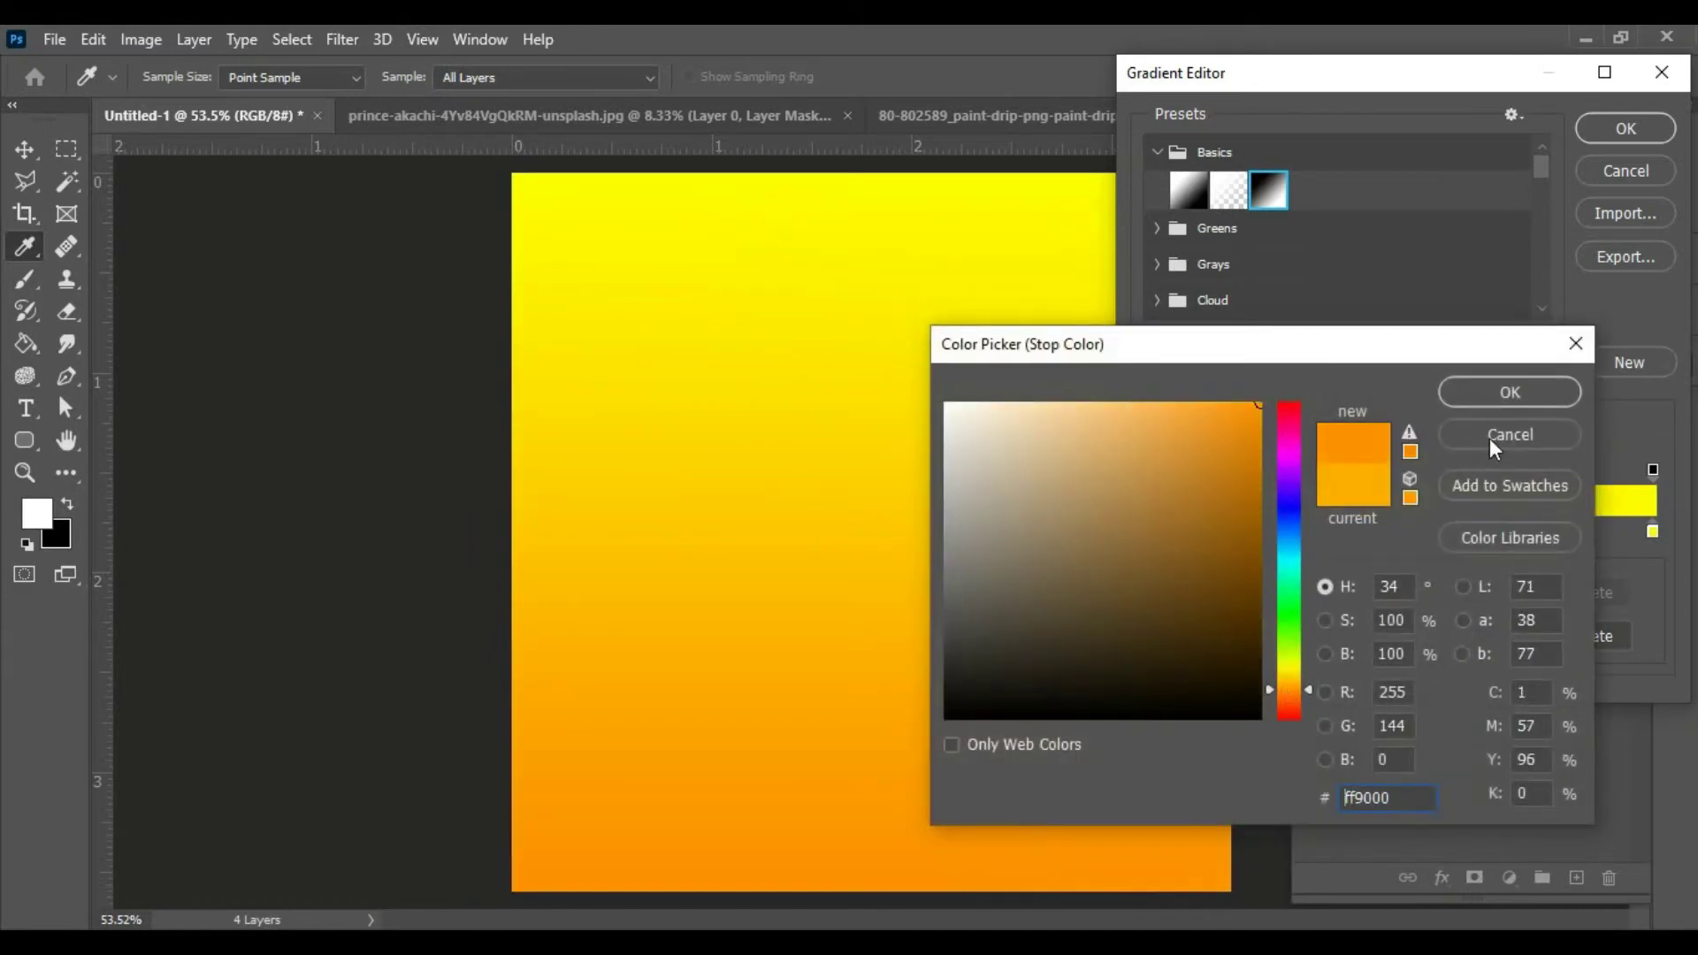
left_click(1495, 398)
Step: Make the gradient radial and reversed at 144% scale, and move it below the portrait
left_click(1626, 130)
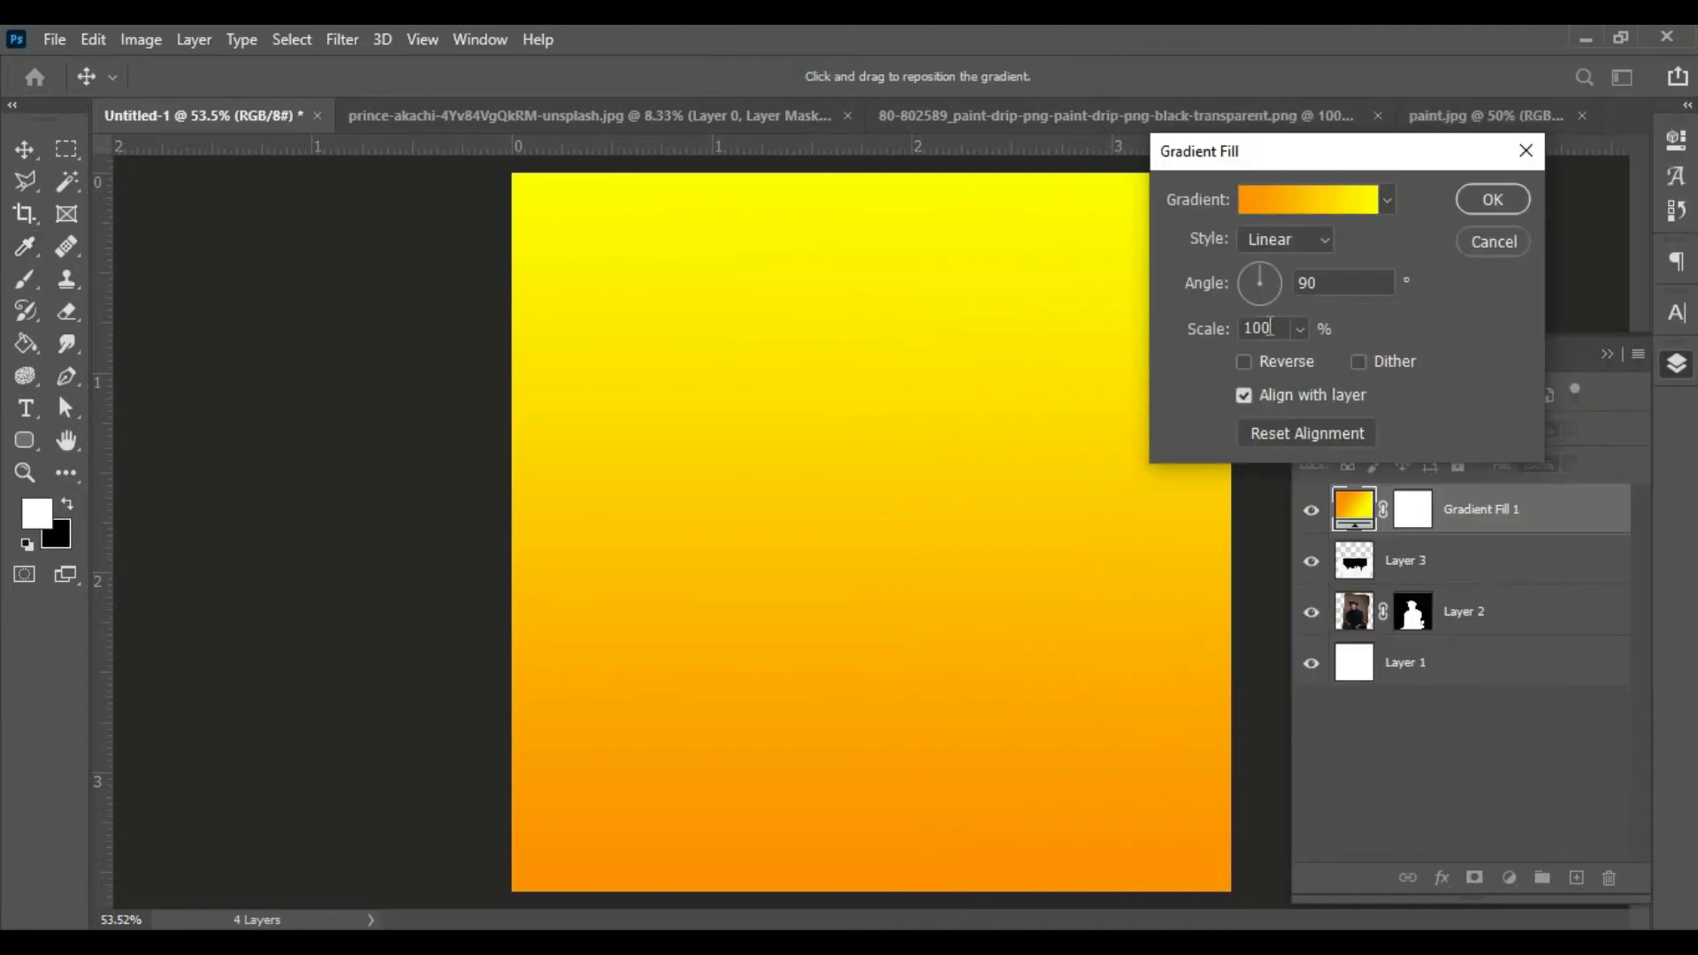
left_click(1318, 236)
left_click(1274, 282)
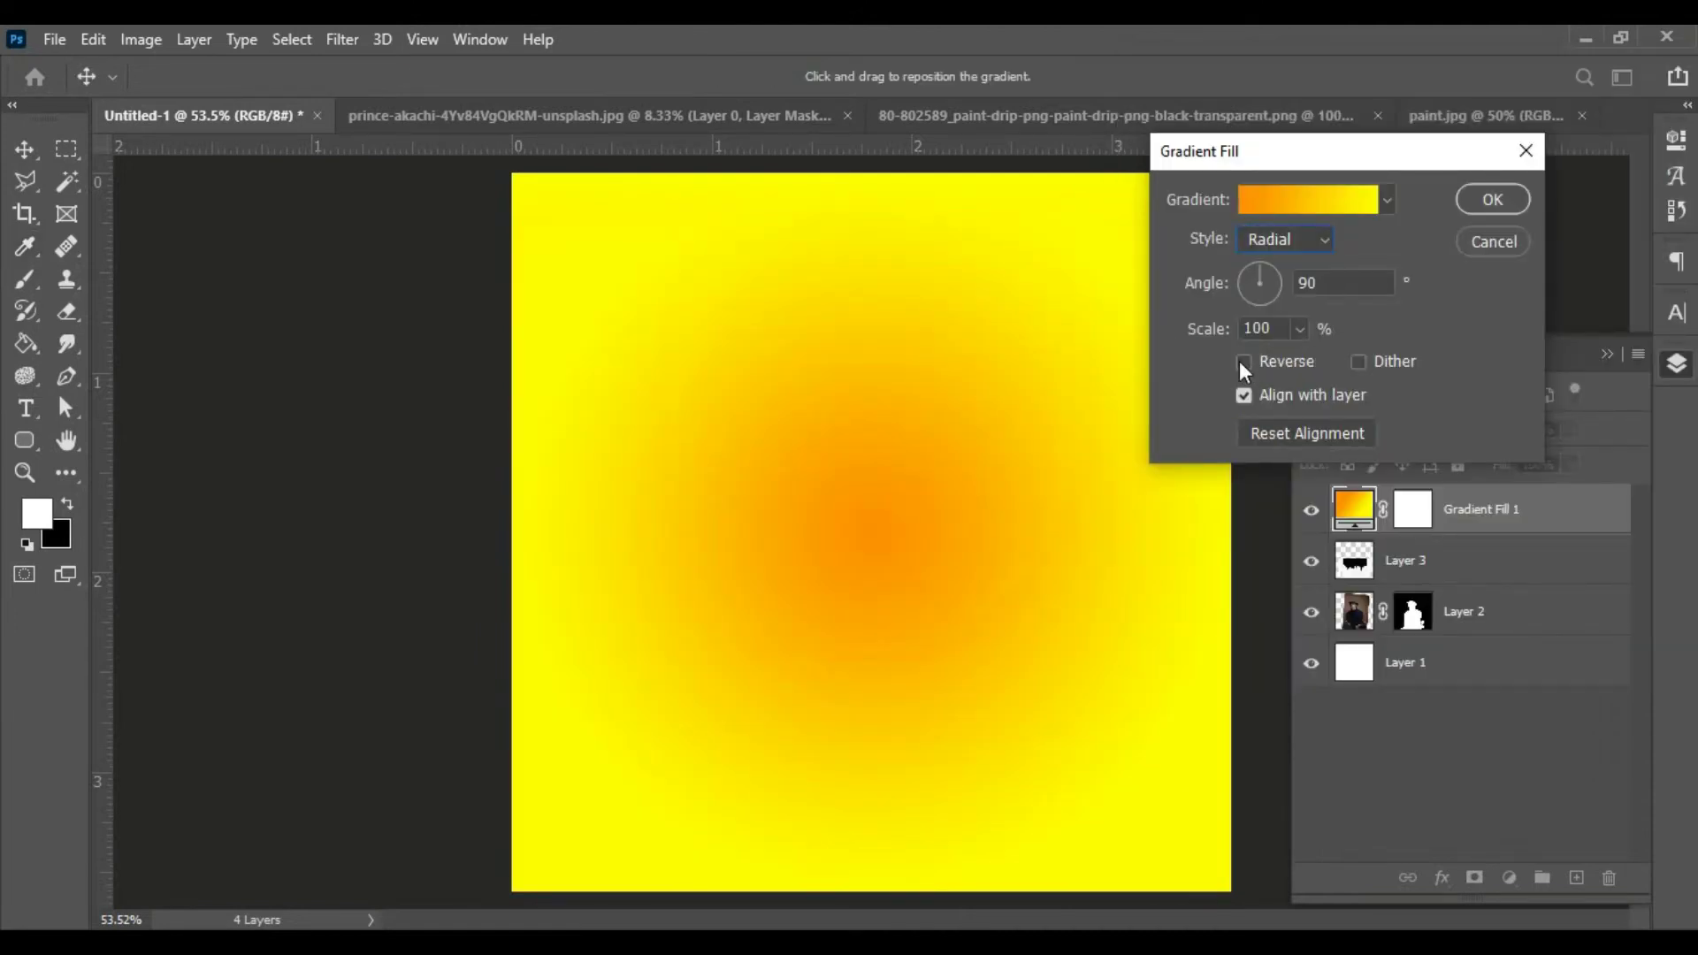
left_click(1243, 361)
left_click(1300, 329)
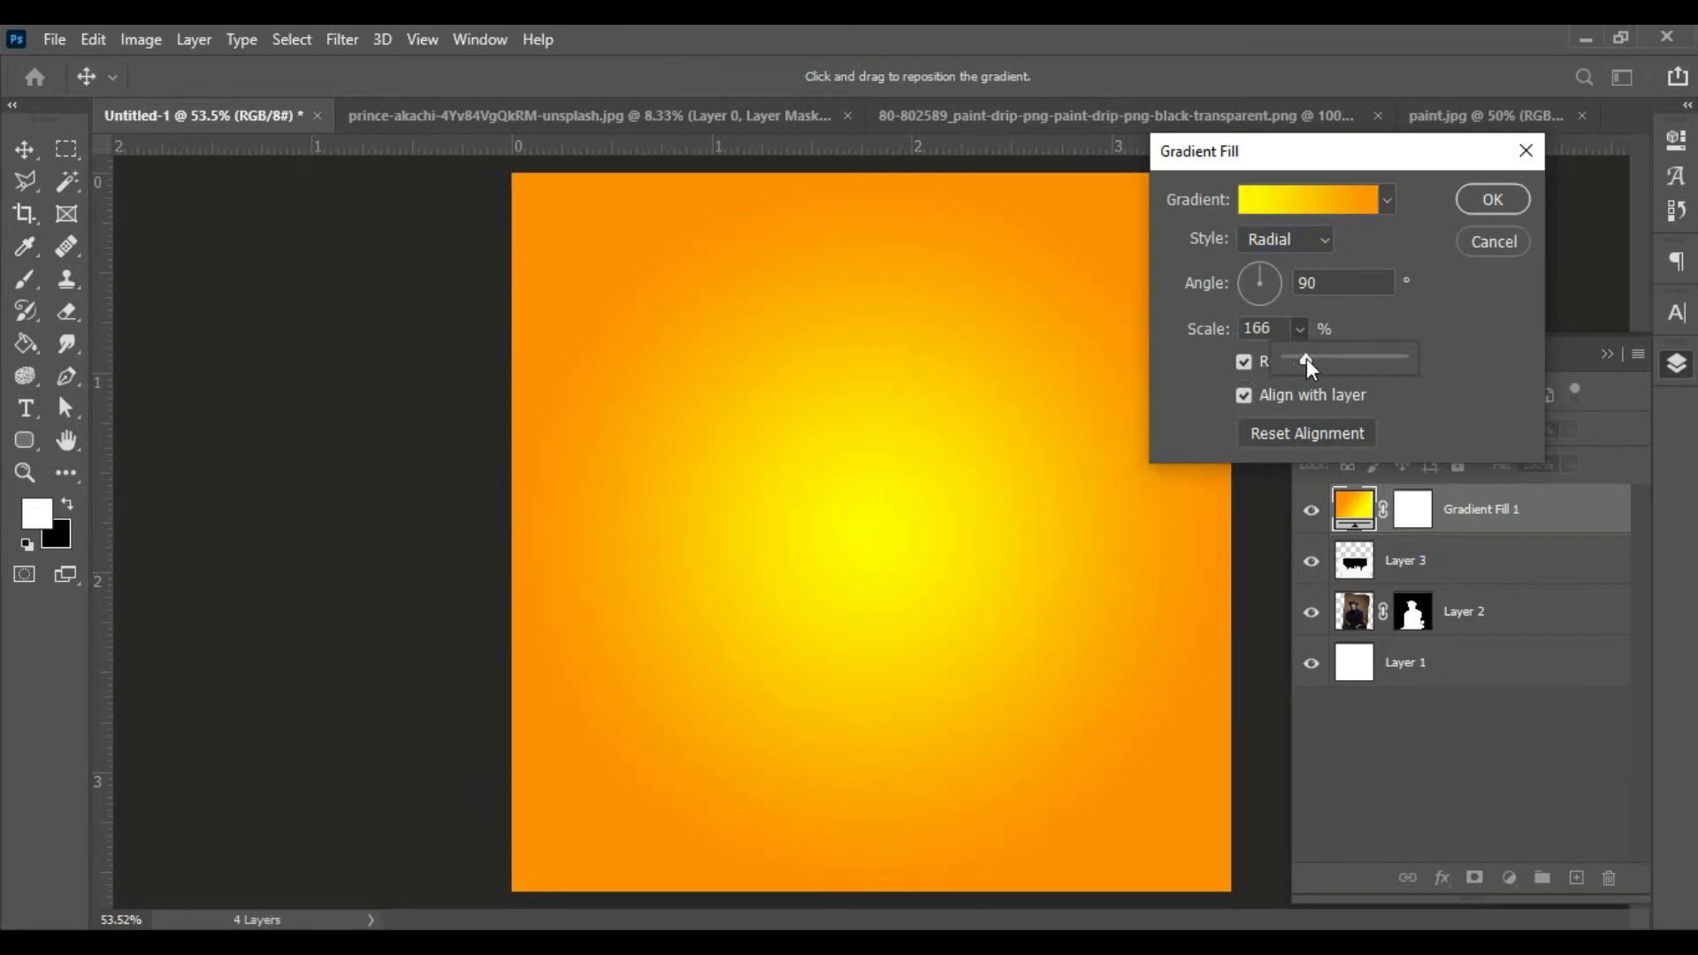
left_click_drag(1303, 359, 1307, 359)
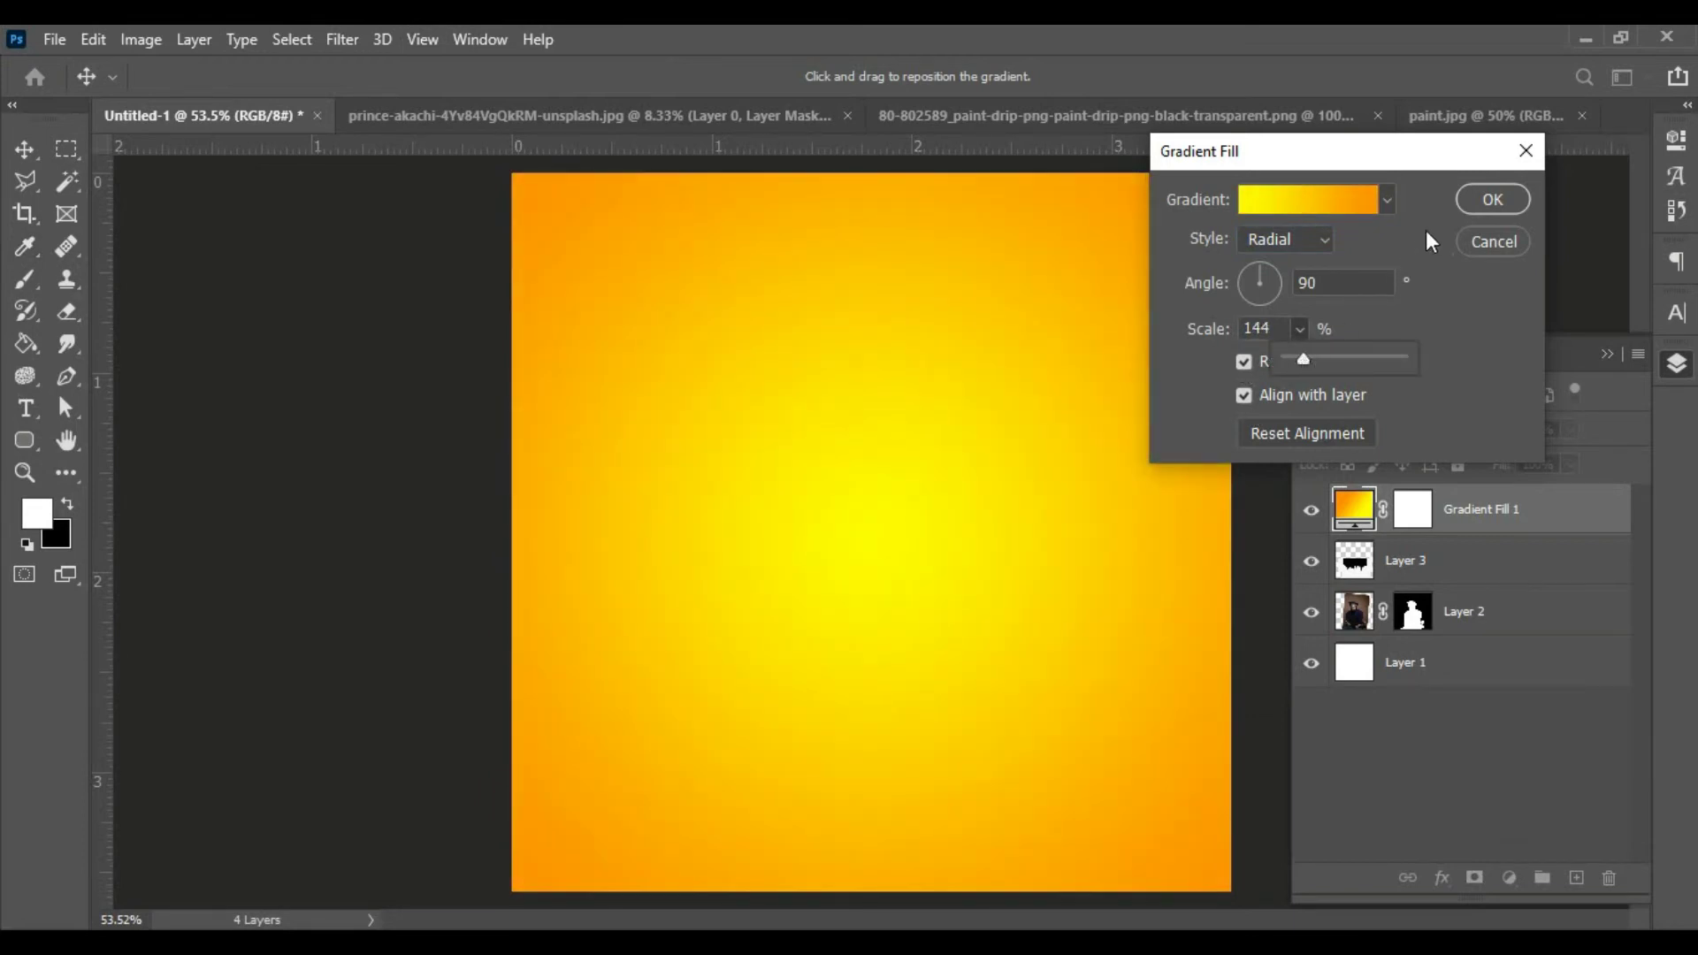
left_click(1469, 202)
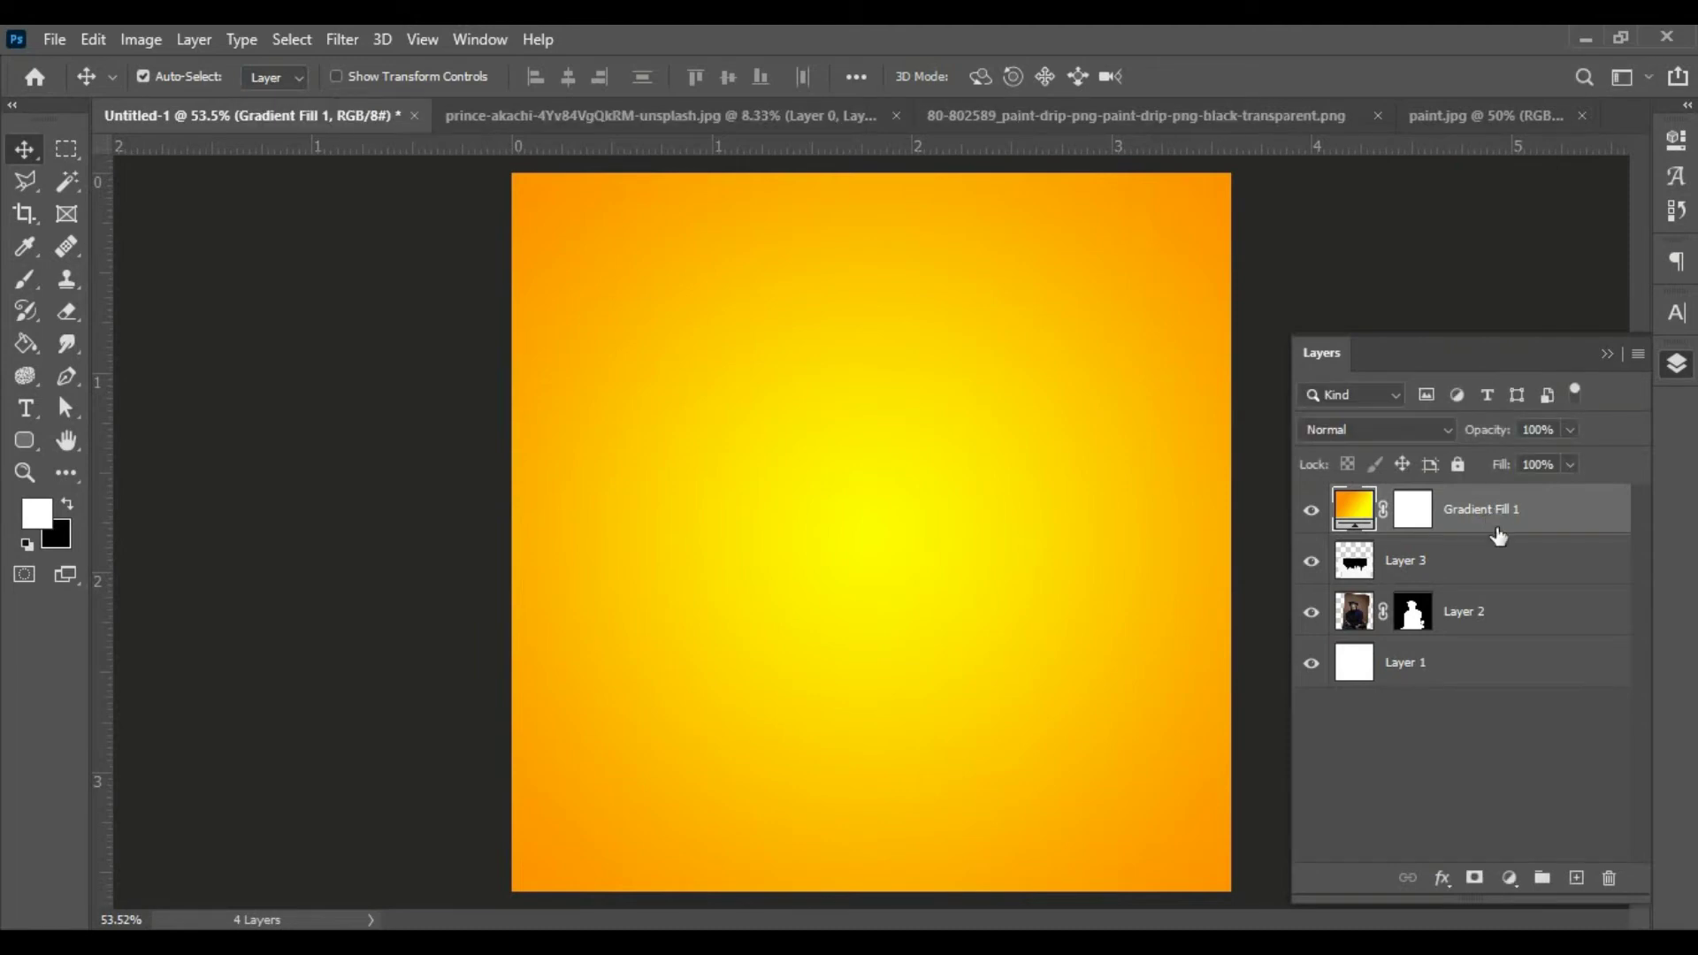
left_click_drag(1498, 527, 1494, 637)
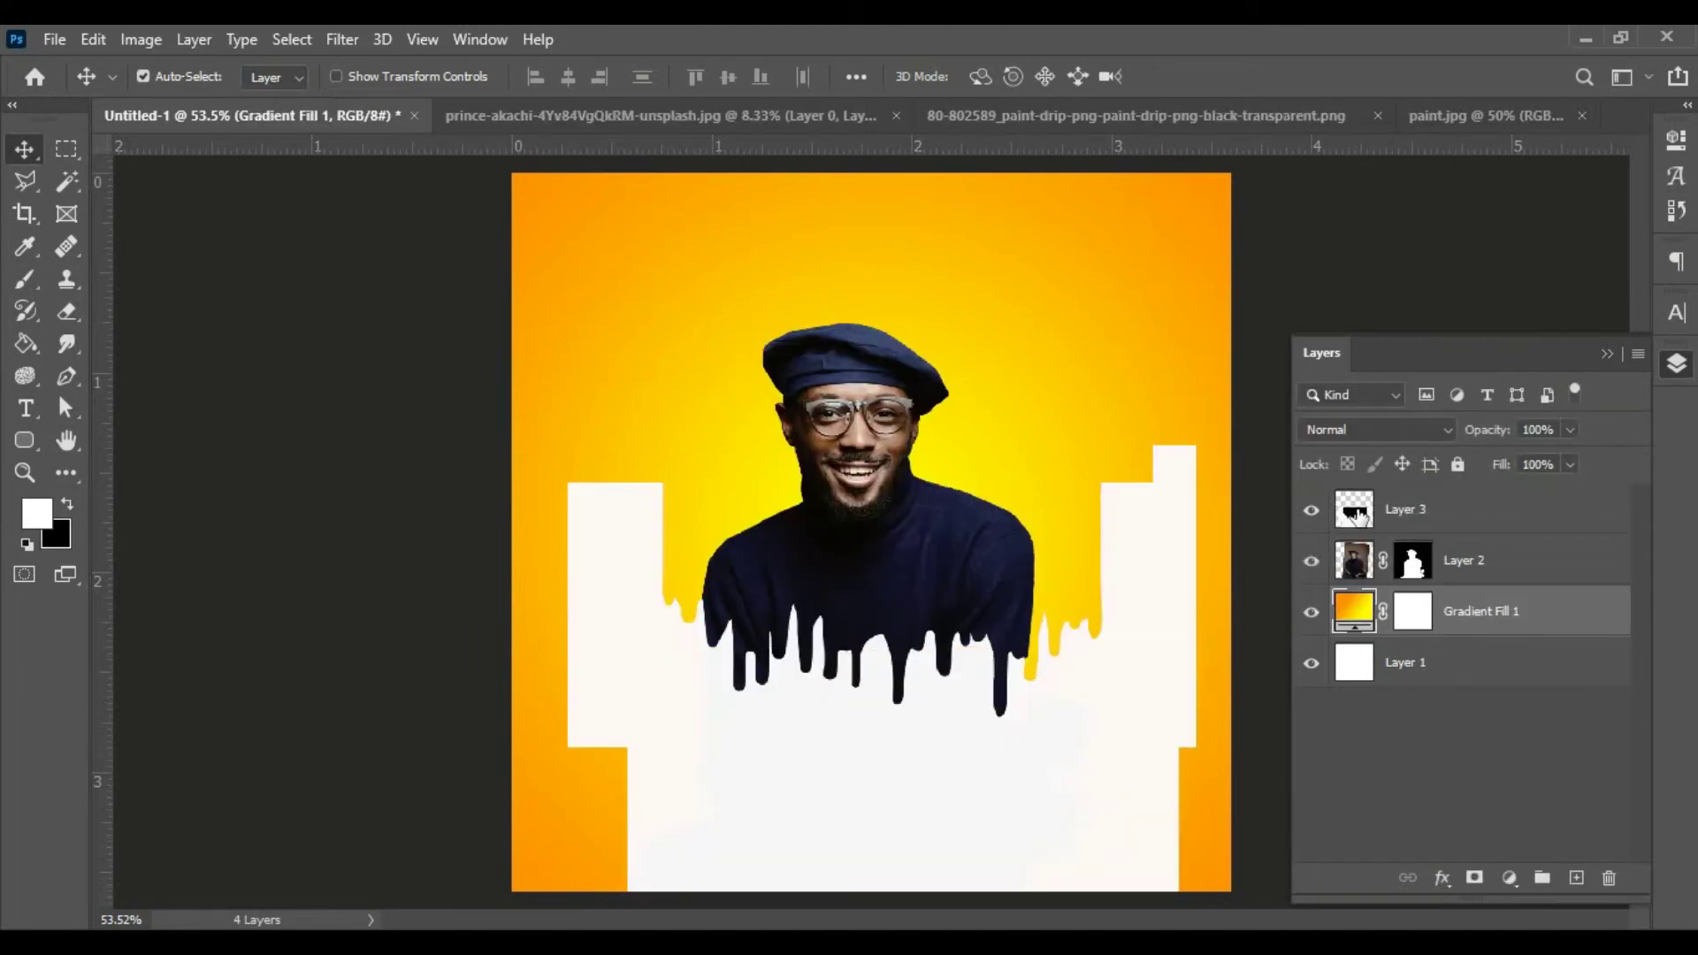
Step: Magic Wand-select the pale area around the drips on Layer 3, then hide that layer
left_click(1359, 518)
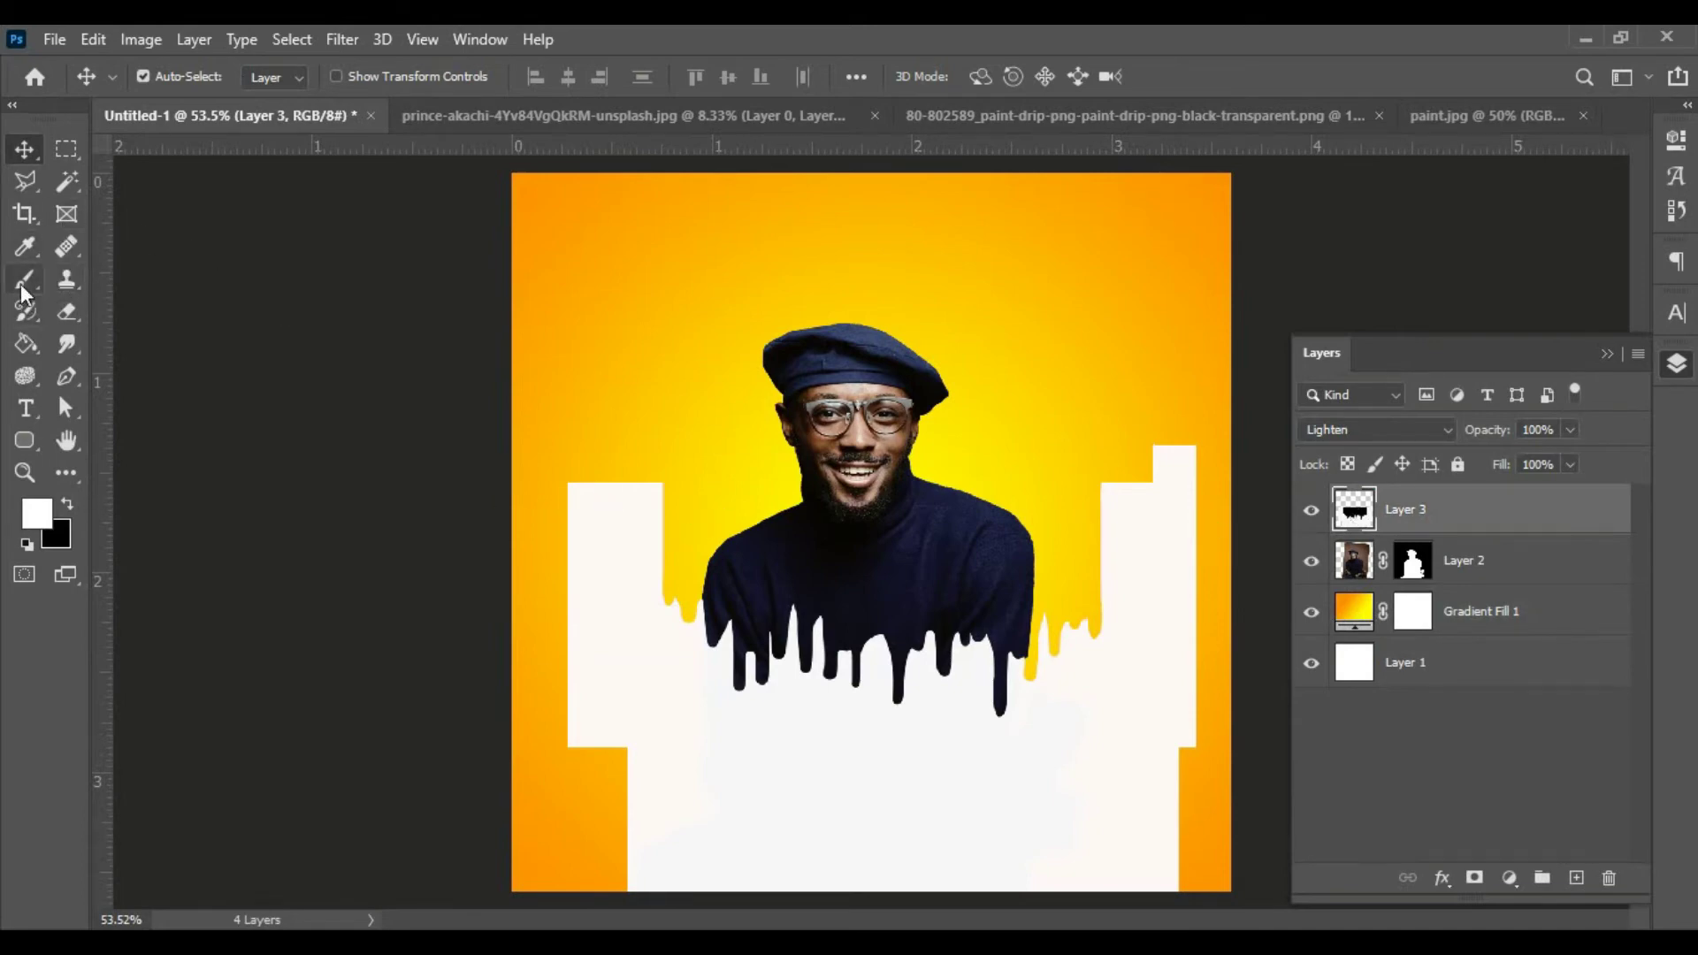
left_click(64, 191)
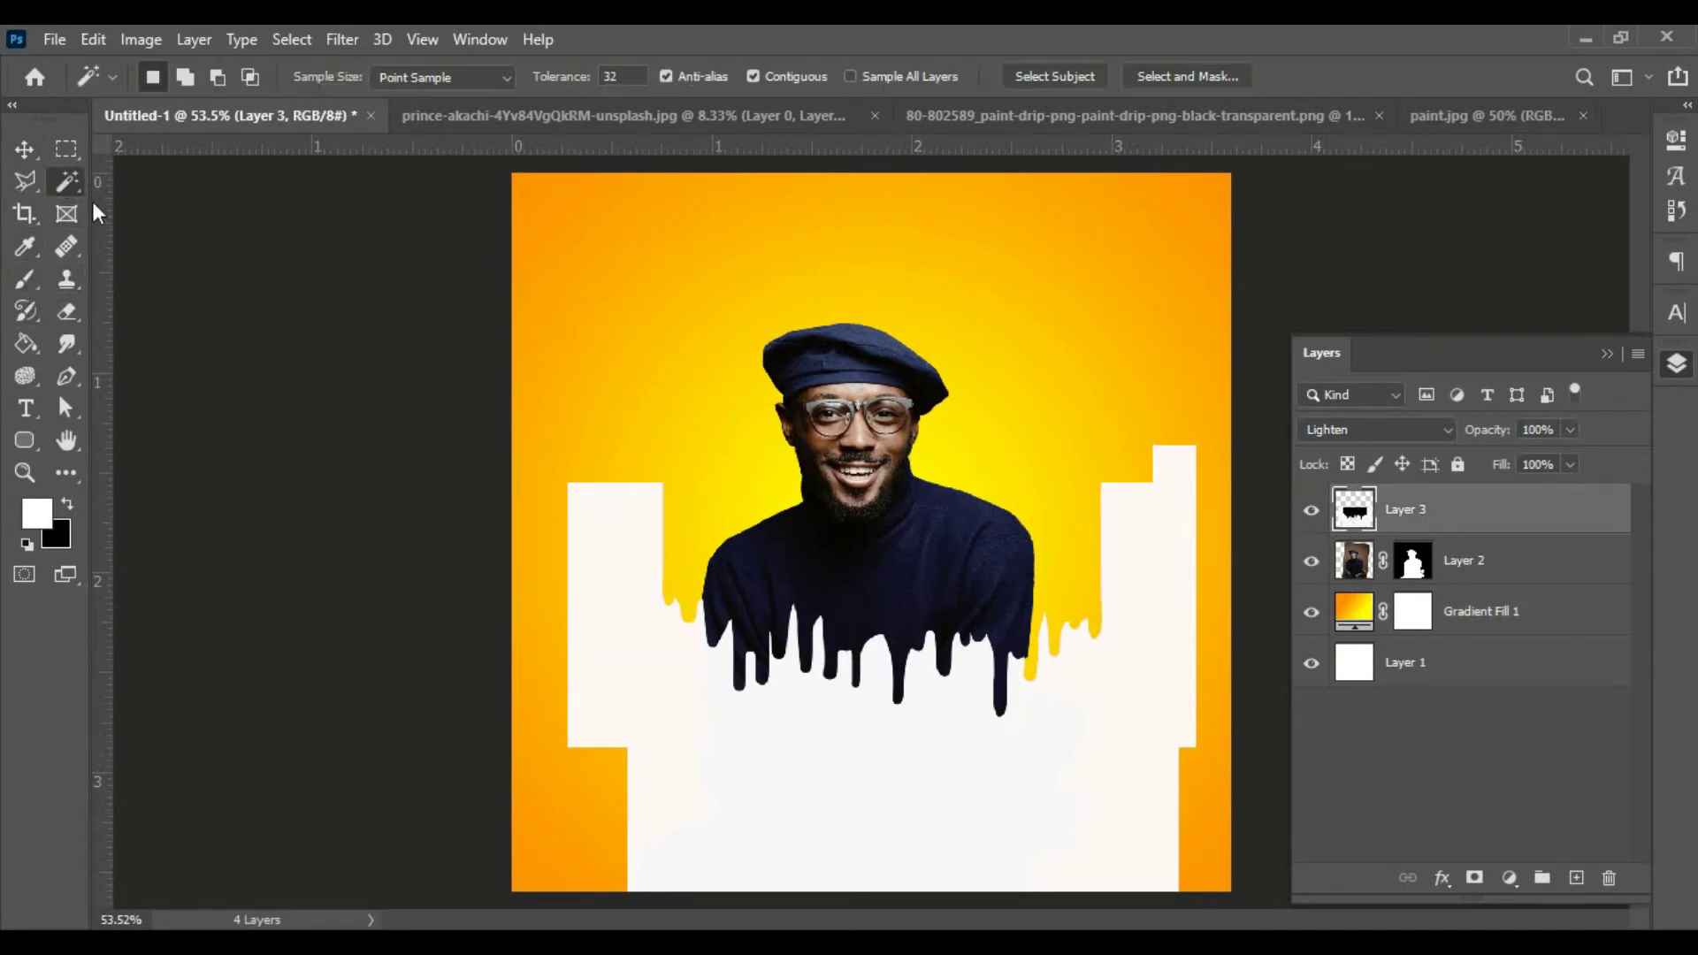
left_click(818, 737)
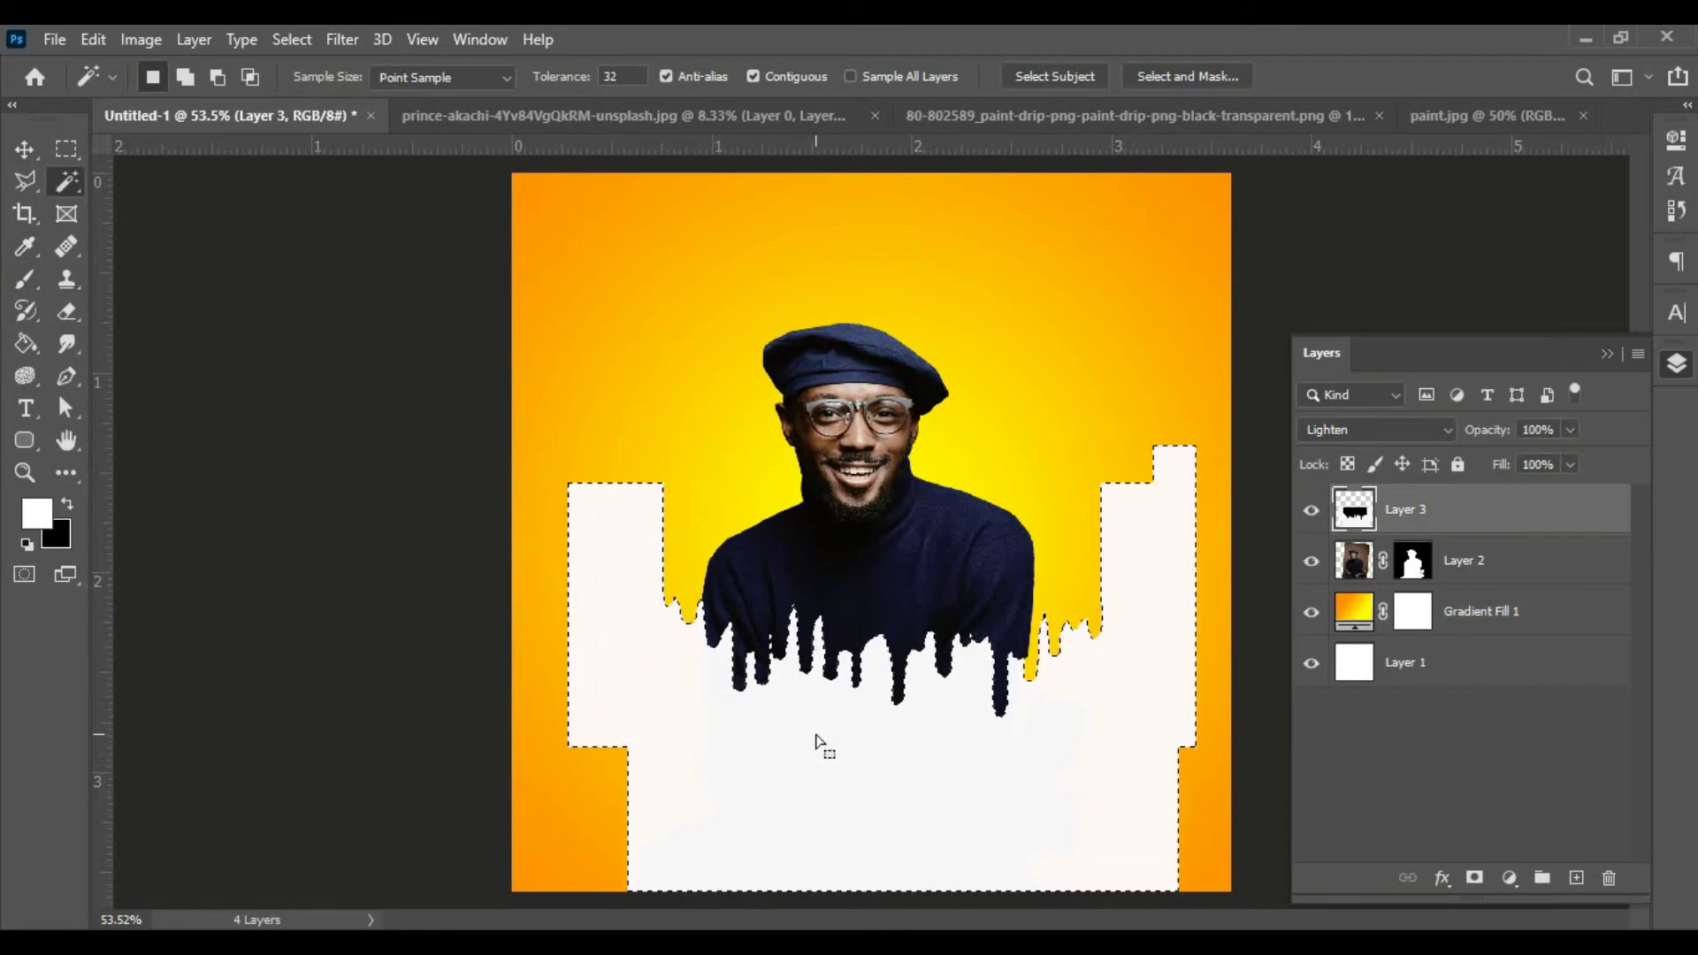
left_click(1311, 510)
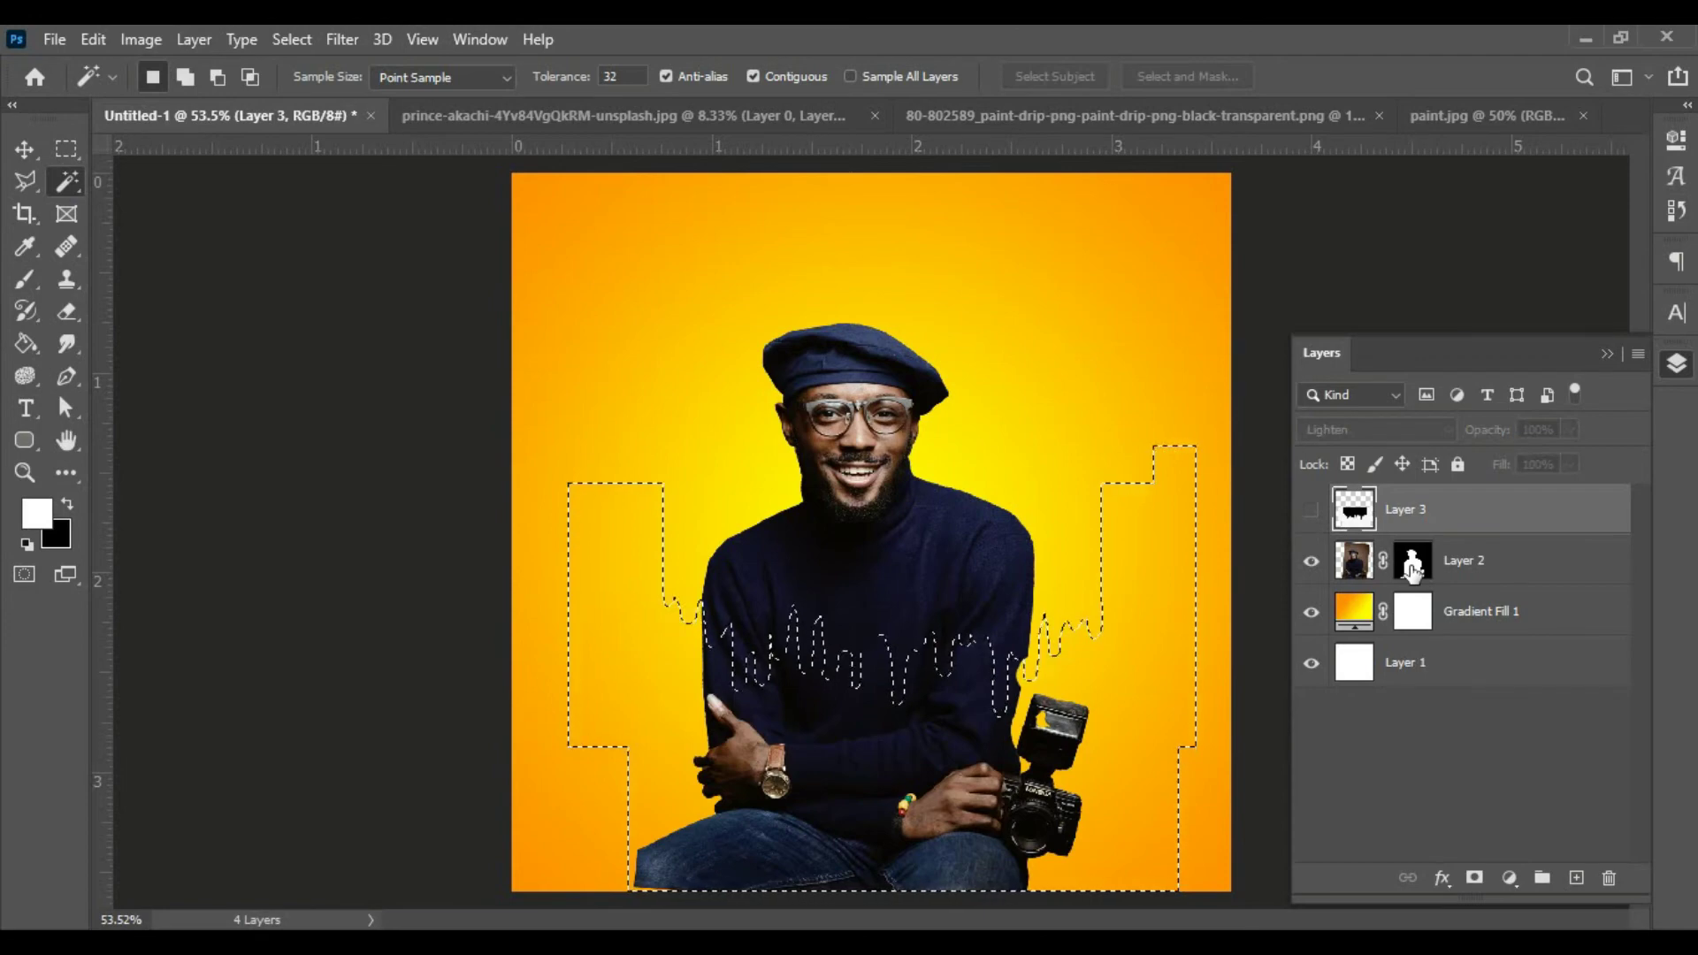
Step: Paint black on Layer 2's mask to hide the sweater below the drips
left_click(1412, 566)
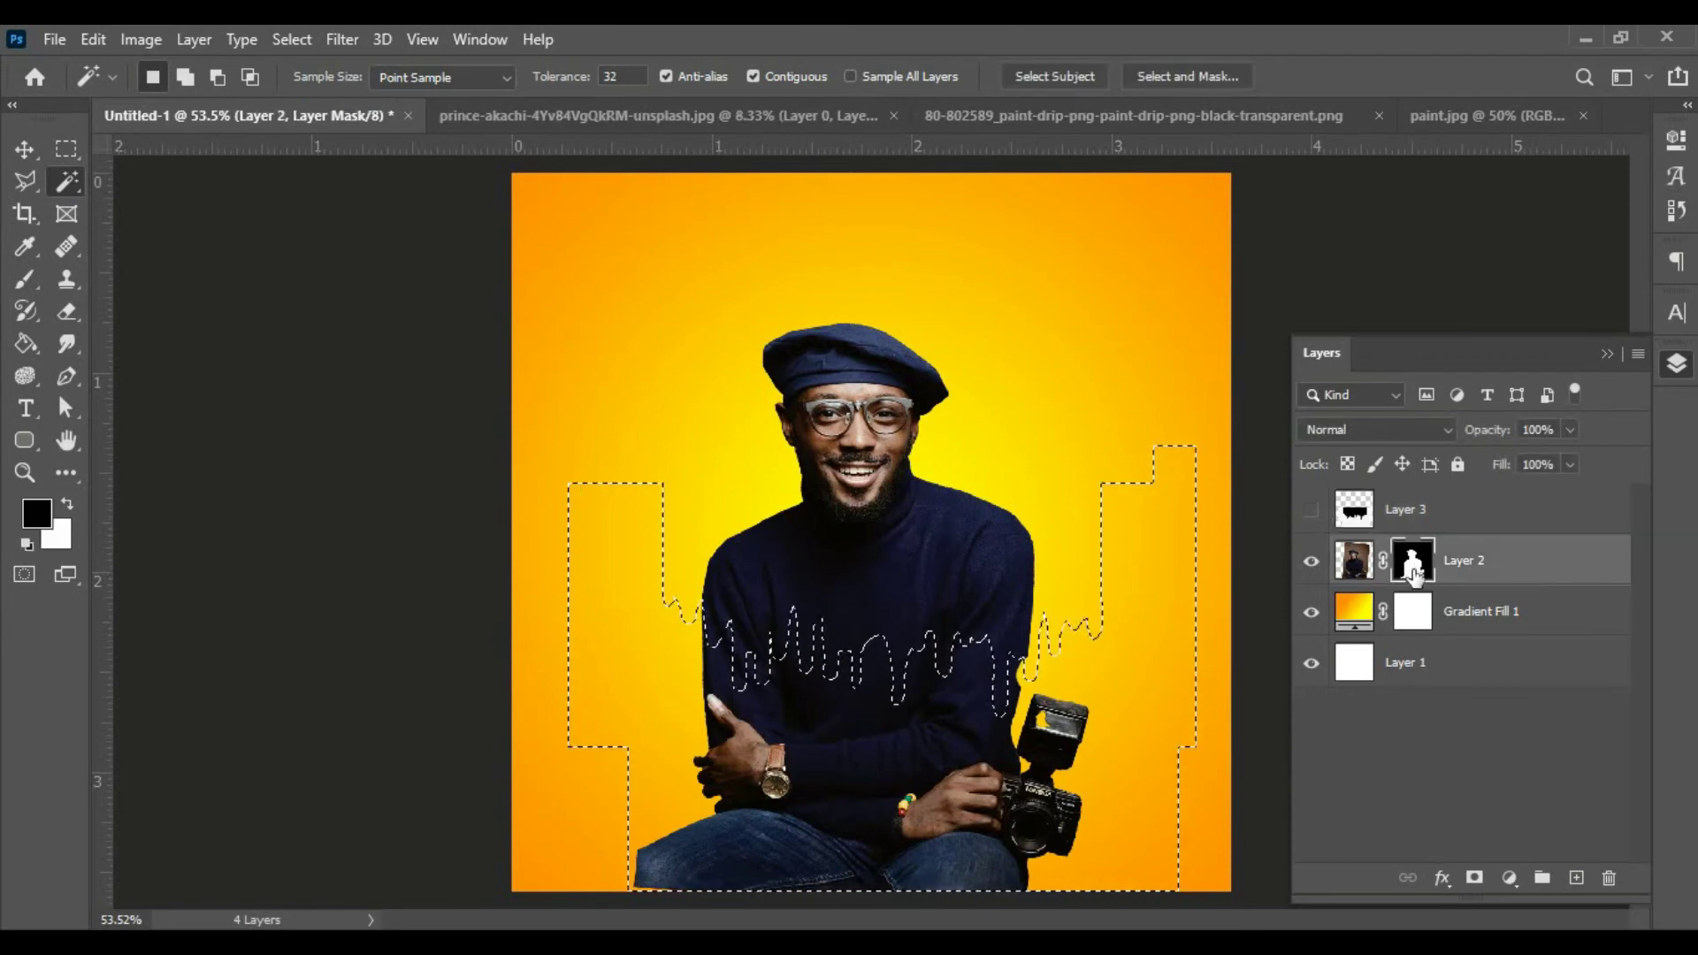
left_click(26, 276)
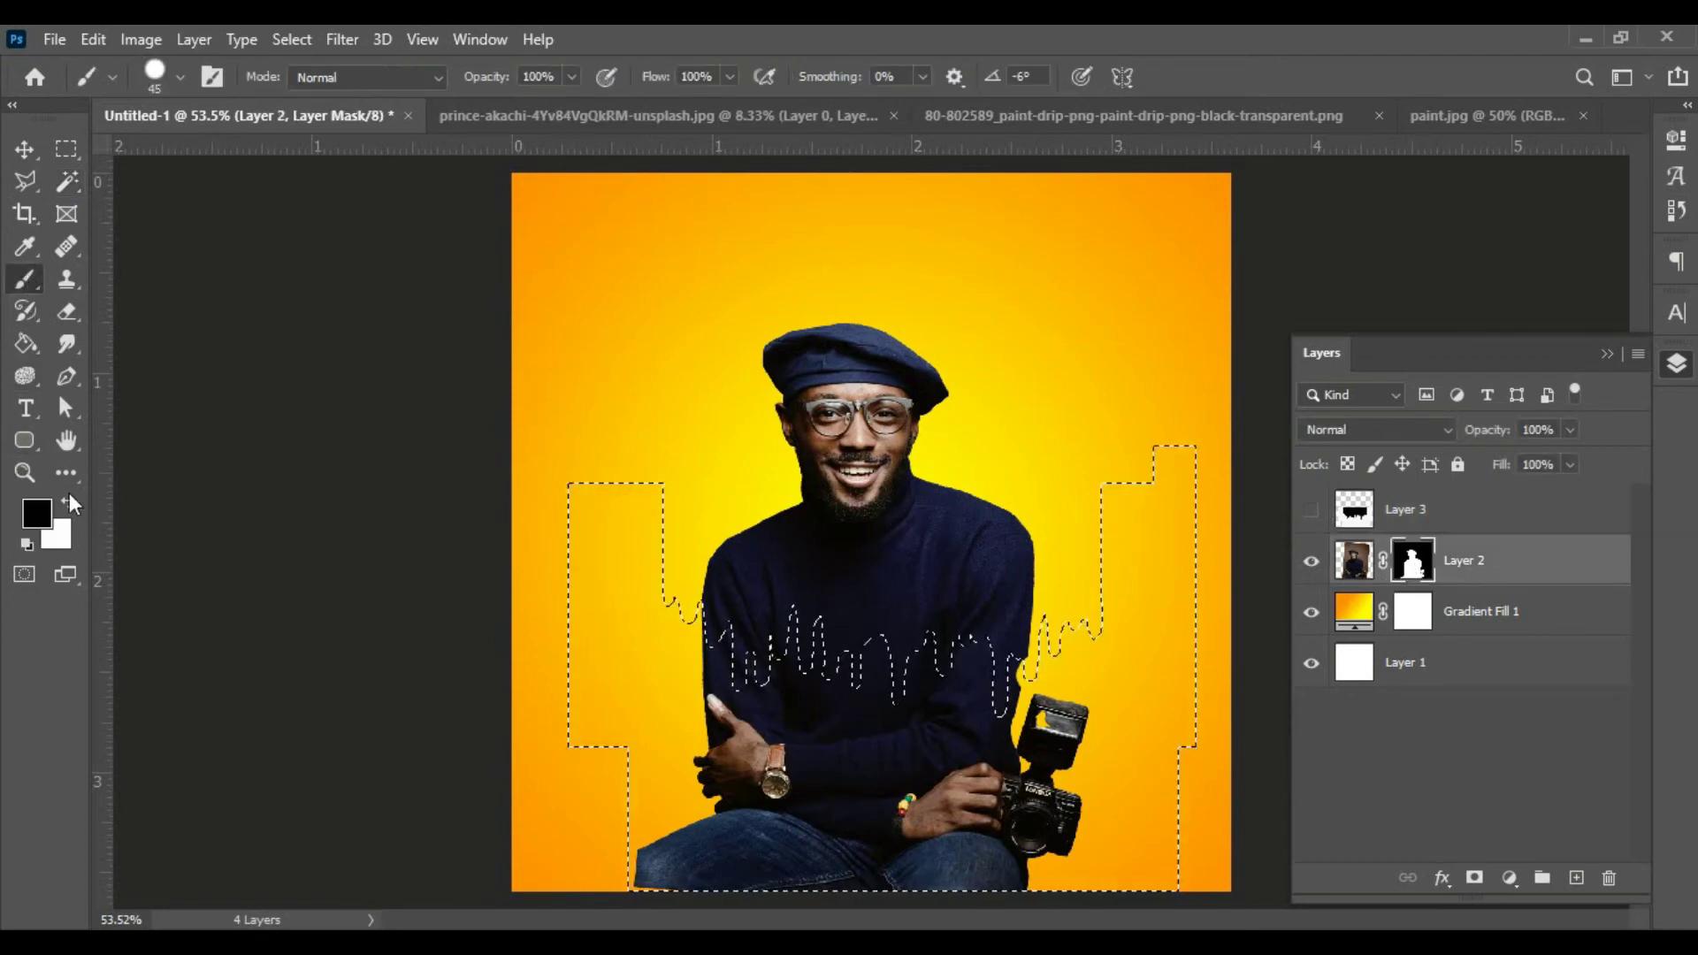
left_click(37, 515)
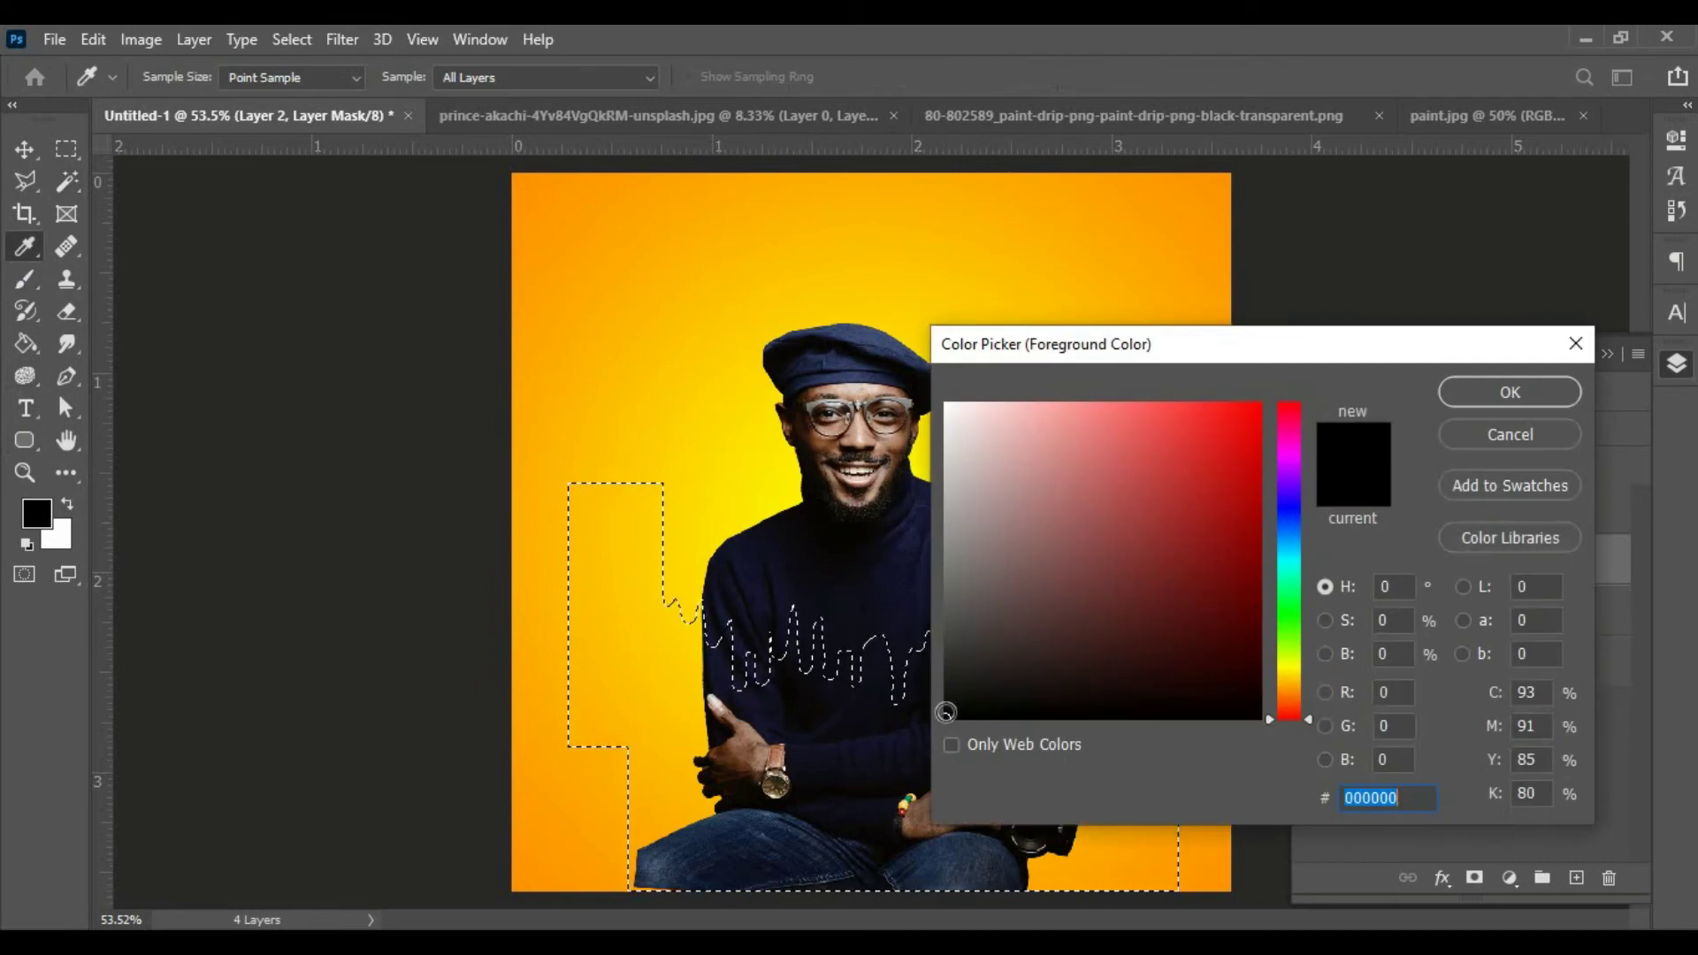
left_click_drag(946, 712, 925, 723)
left_click(1474, 393)
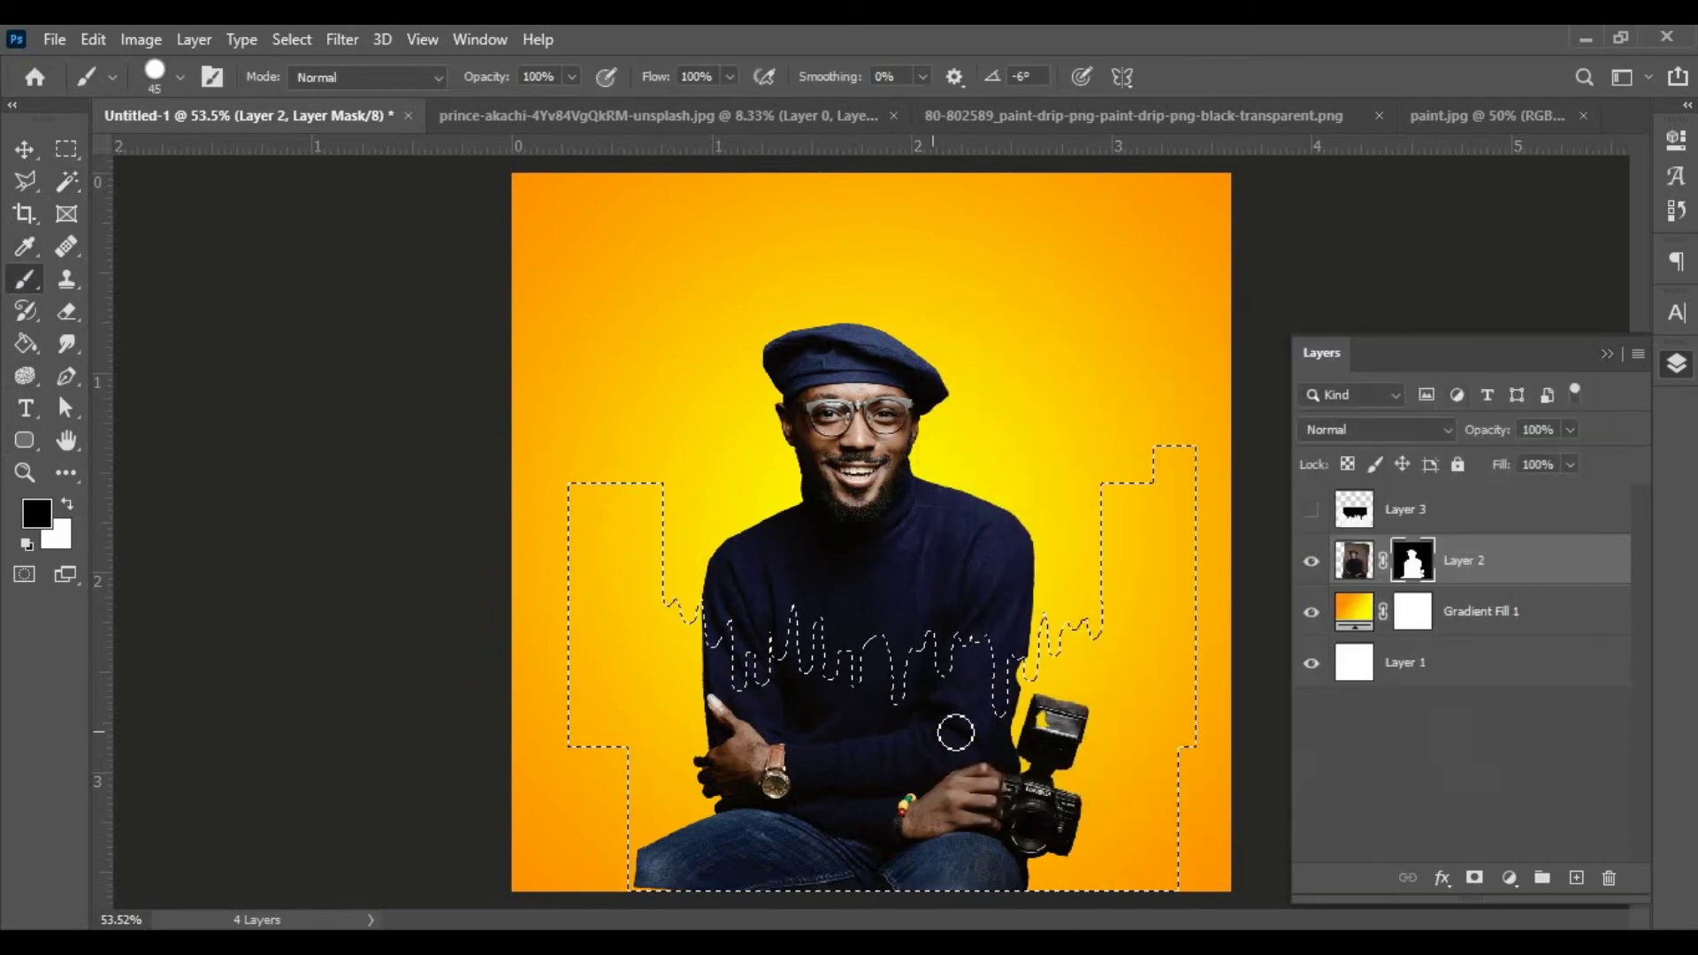
left_click_drag(867, 709, 679, 702)
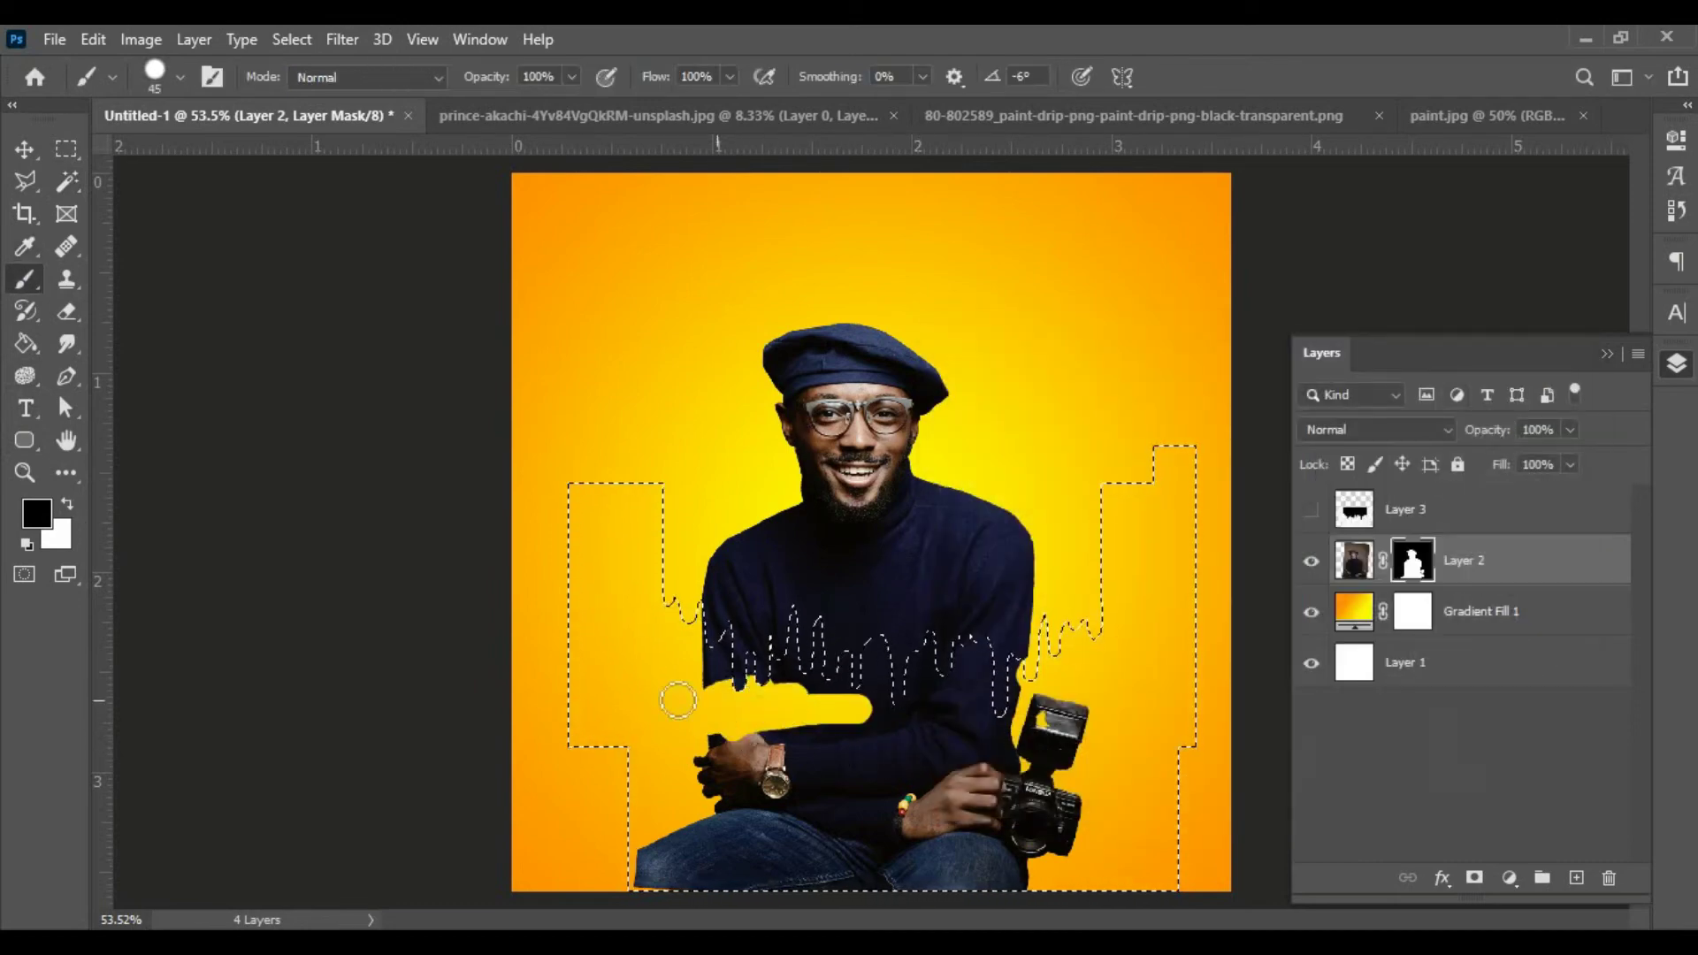
Step: Mask out the hands, camera and lower body with a 117 px brush, then deselect
left_click(180, 77)
left_click_drag(207, 156, 224, 156)
key("Return")
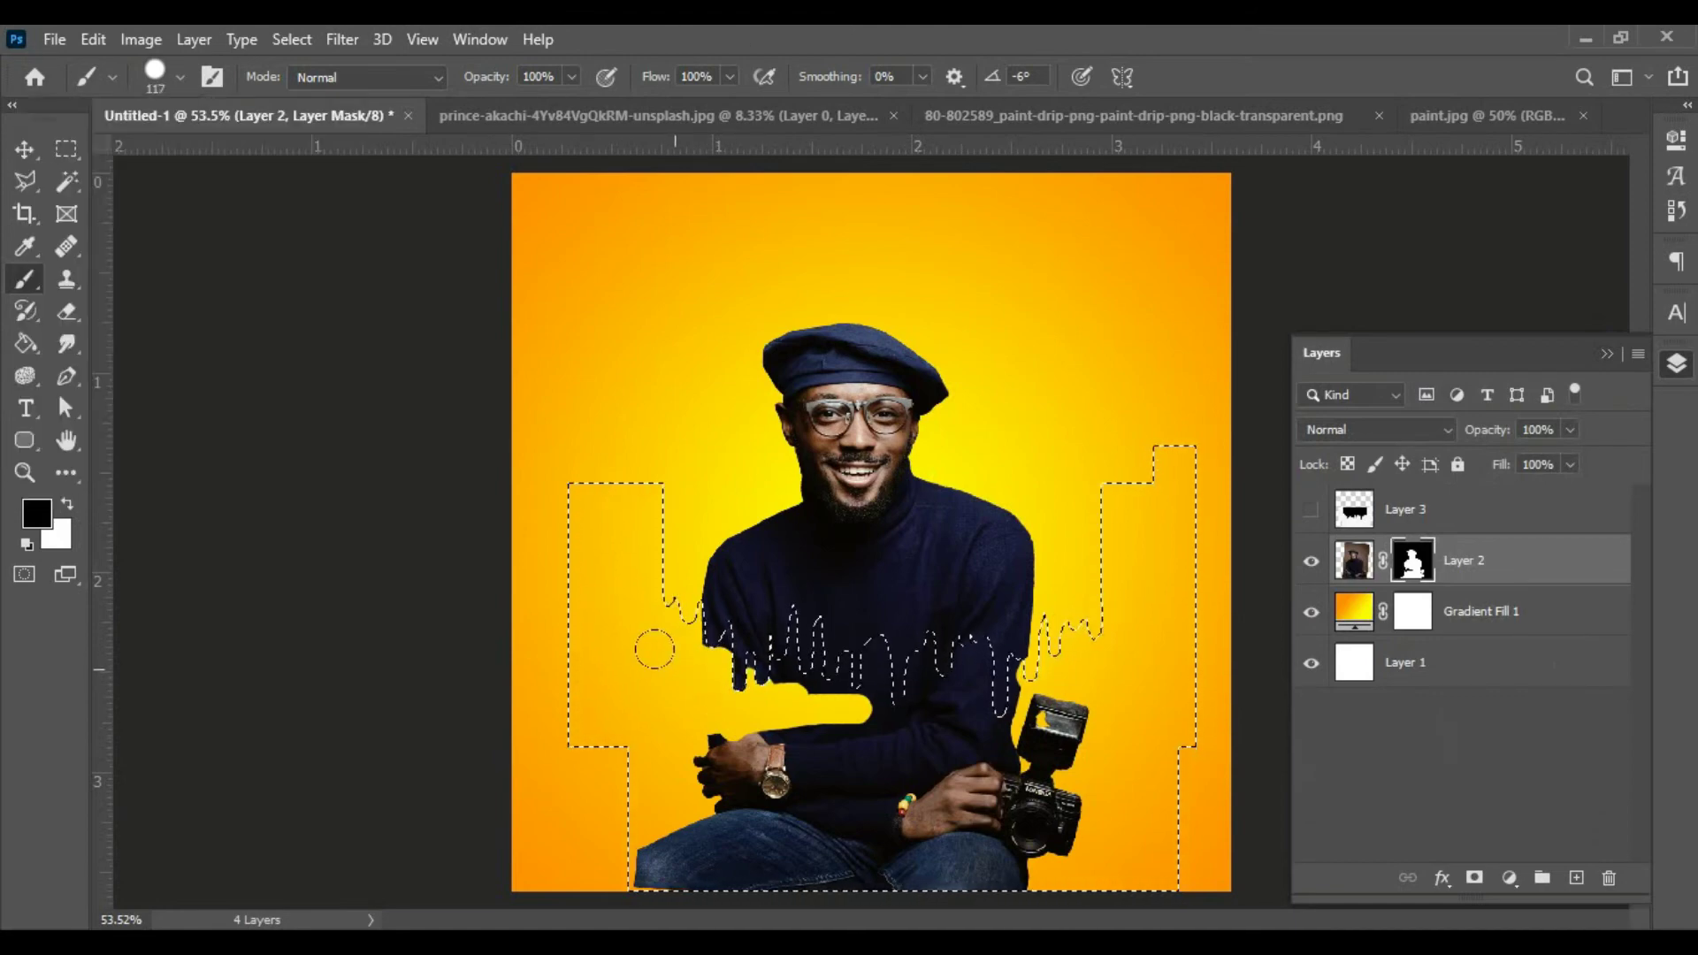
mouse_move(787, 655)
left_mouse_down()
mouse_move(699, 650)
mouse_move(951, 774)
mouse_move(609, 852)
mouse_move(733, 758)
mouse_move(668, 709)
mouse_move(920, 752)
mouse_move(829, 810)
left_mouse_up()
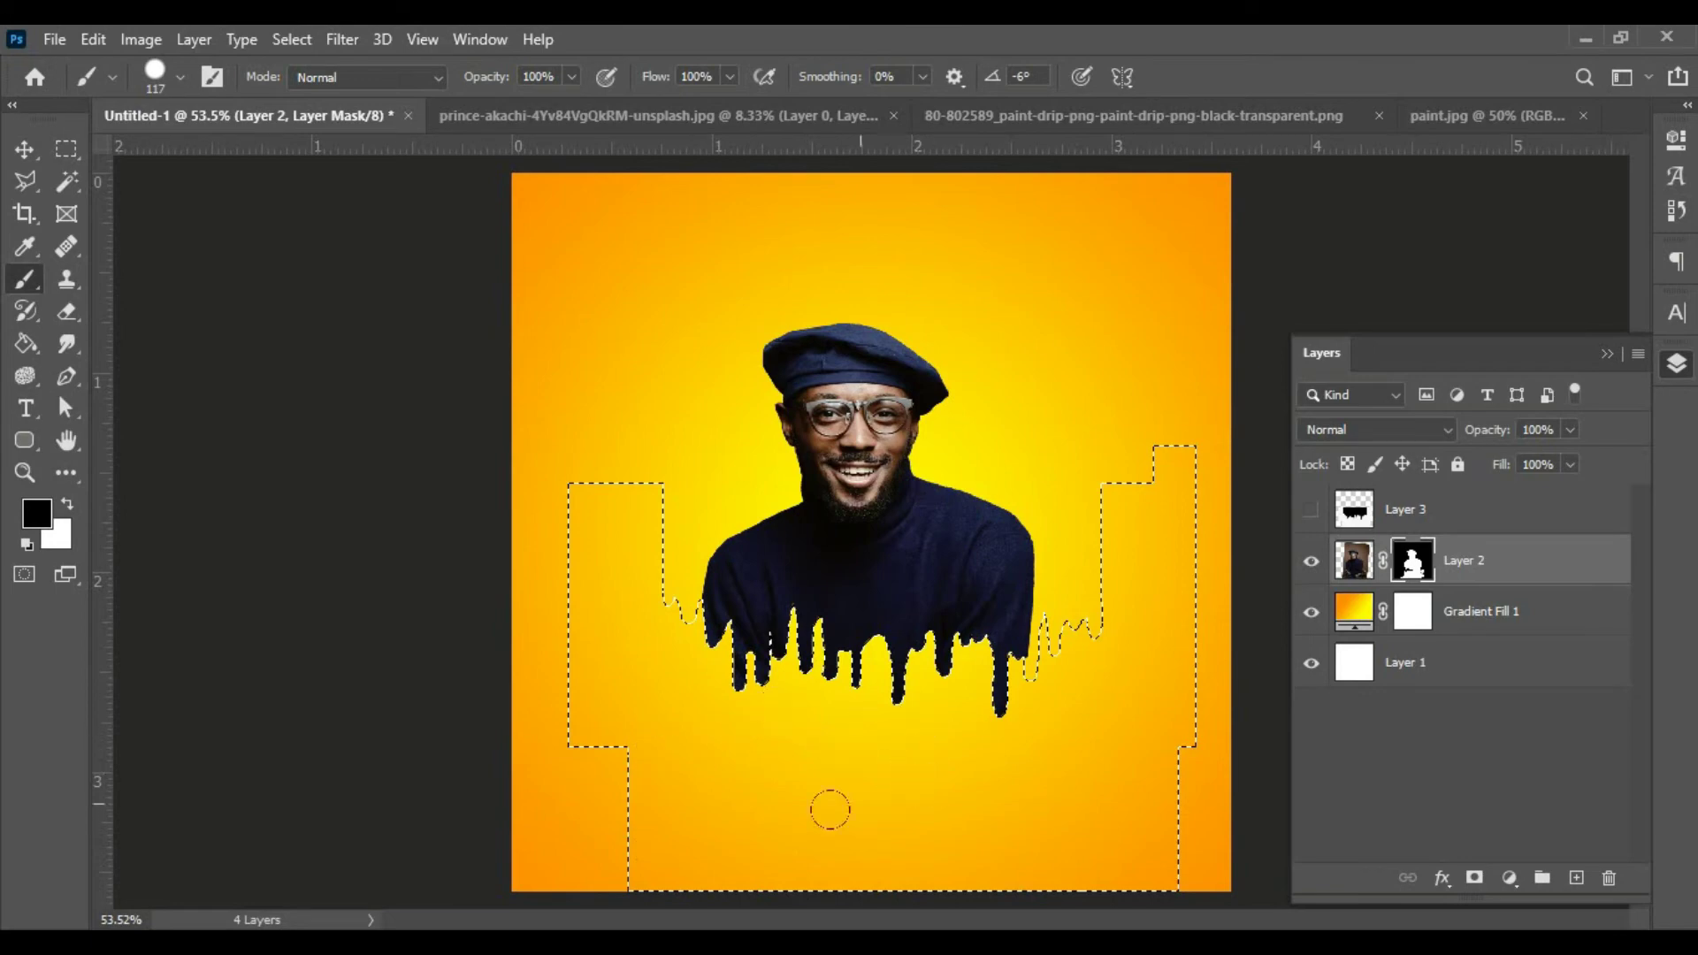
left_click(25, 148)
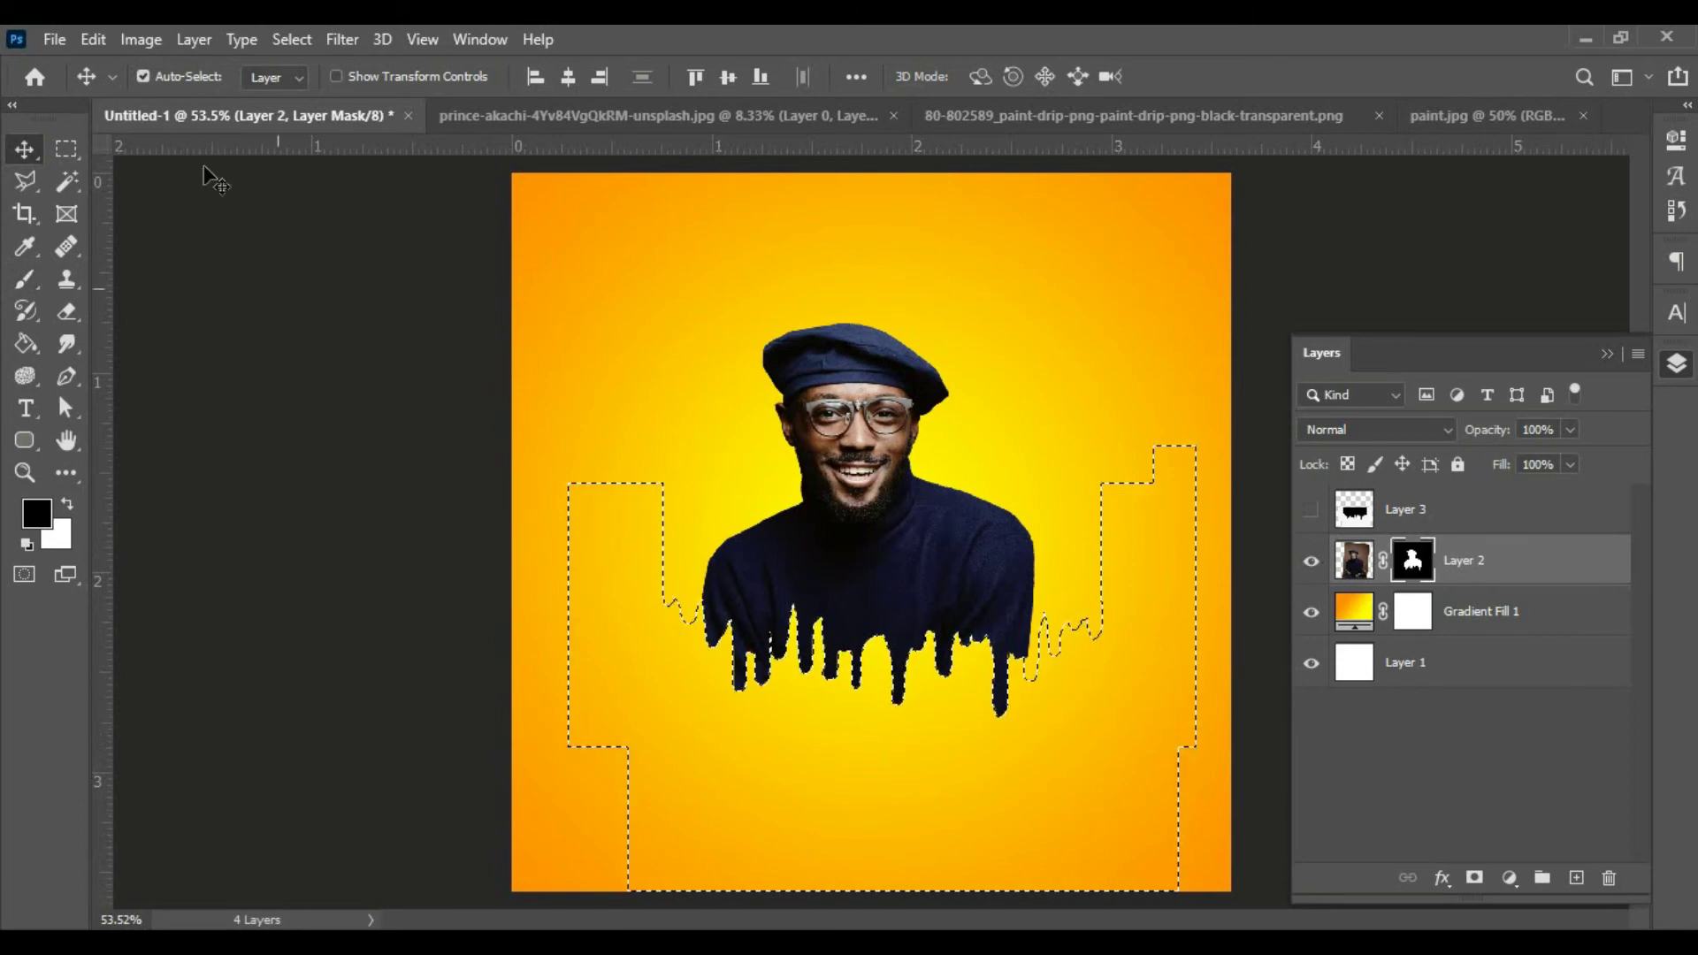
left_click(292, 39)
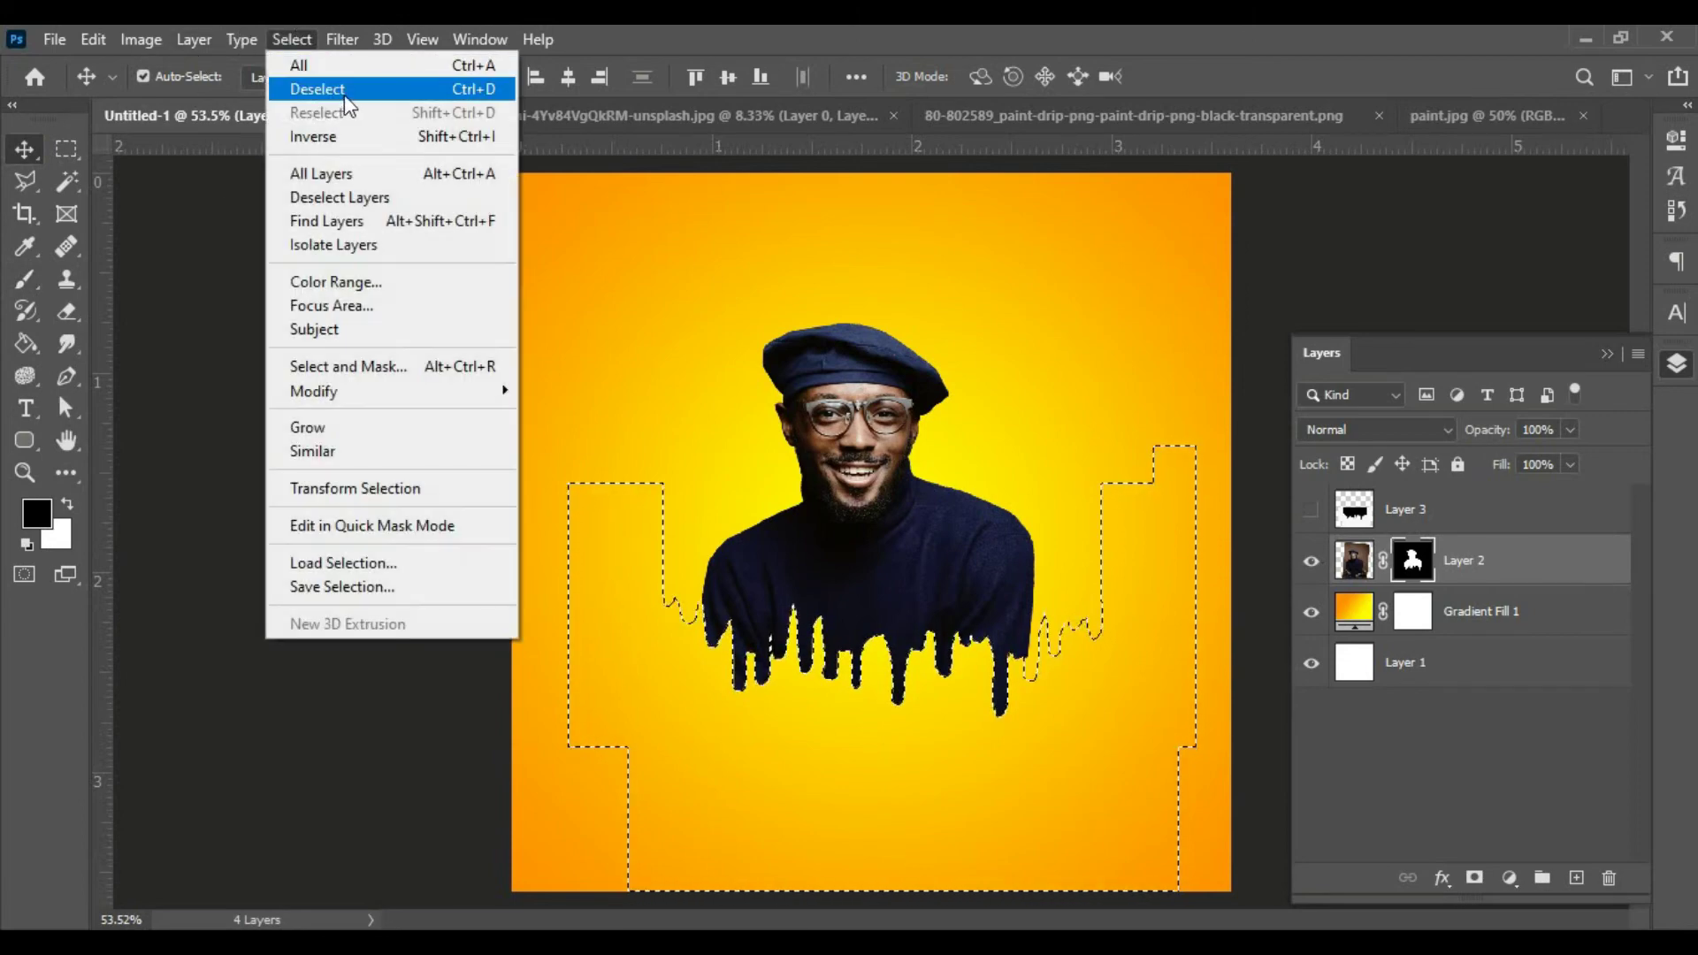
left_click(349, 92)
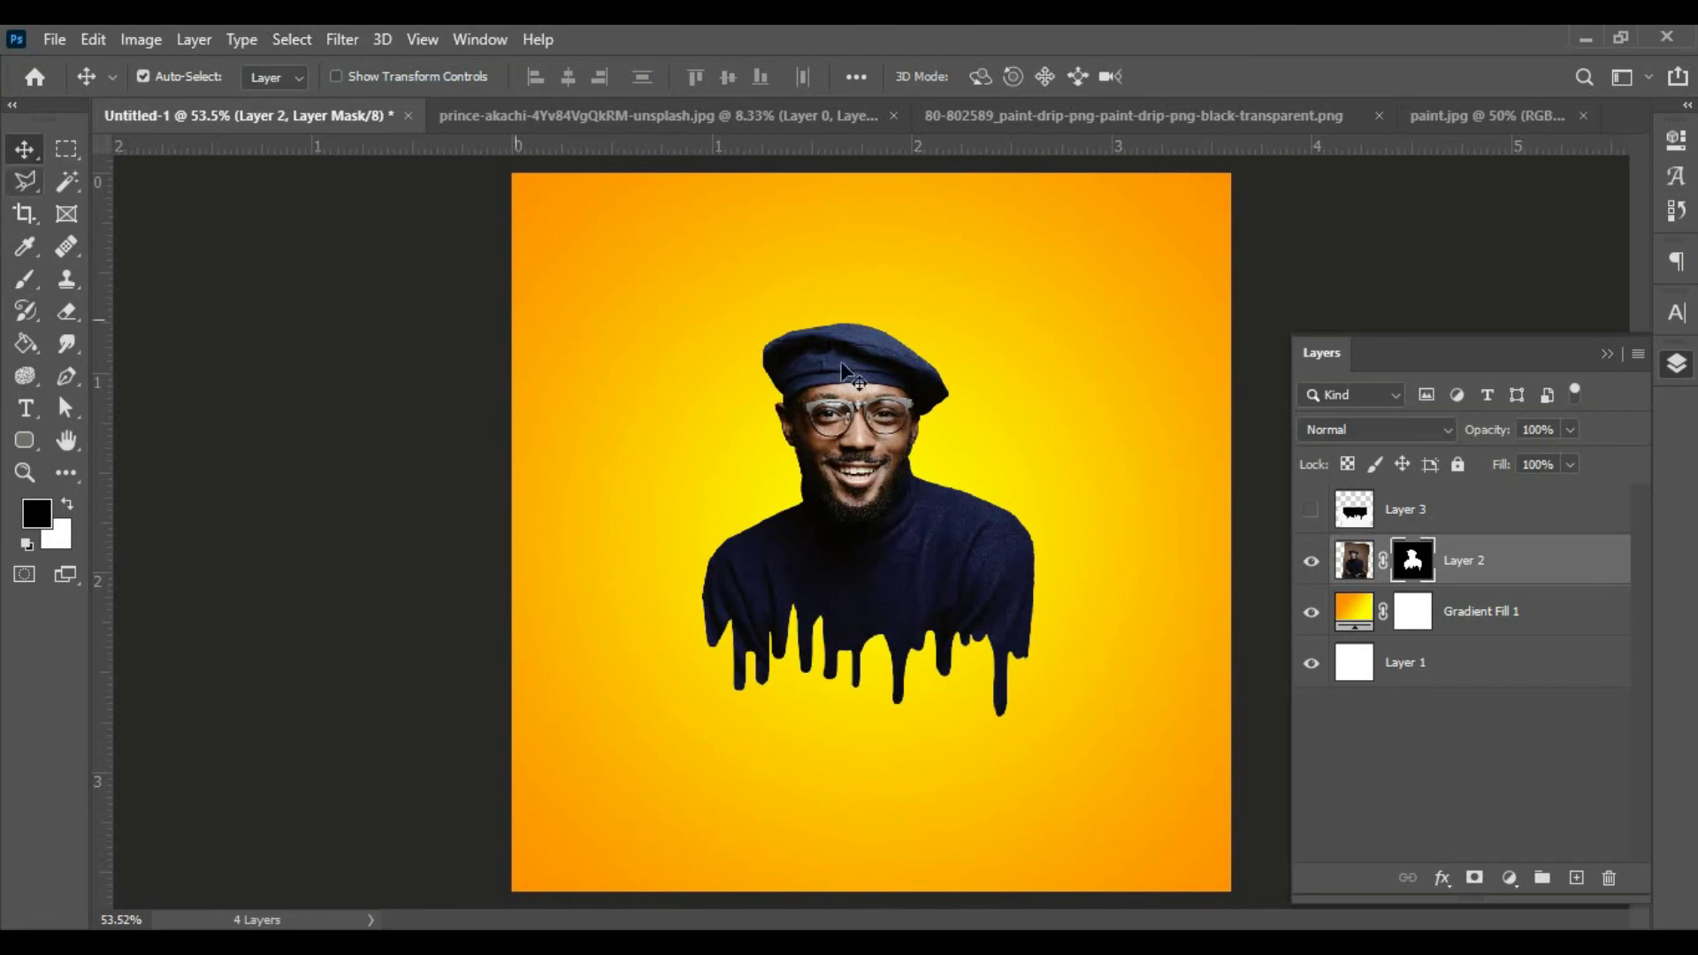
key("ctrl+2")
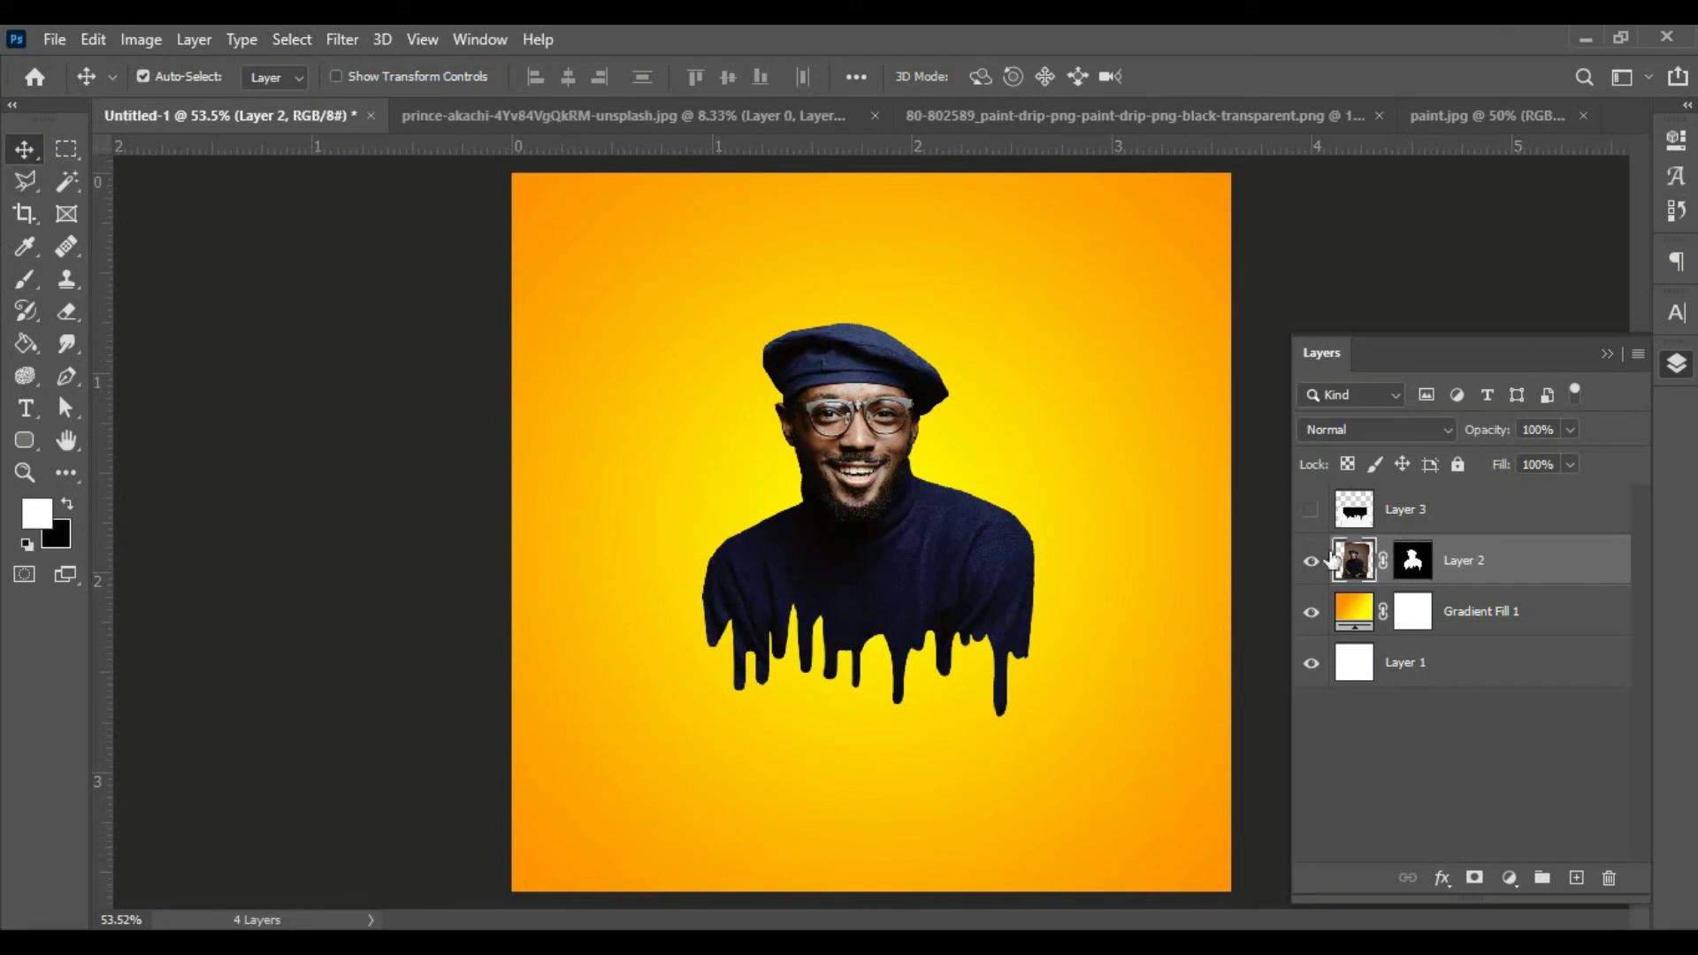
Step: Drag the red paint splash from paint.jpg into Untitled-1 as Layer 4, below the portrait layer
left_click(1486, 115)
left_click_drag(888, 553, 156, 110)
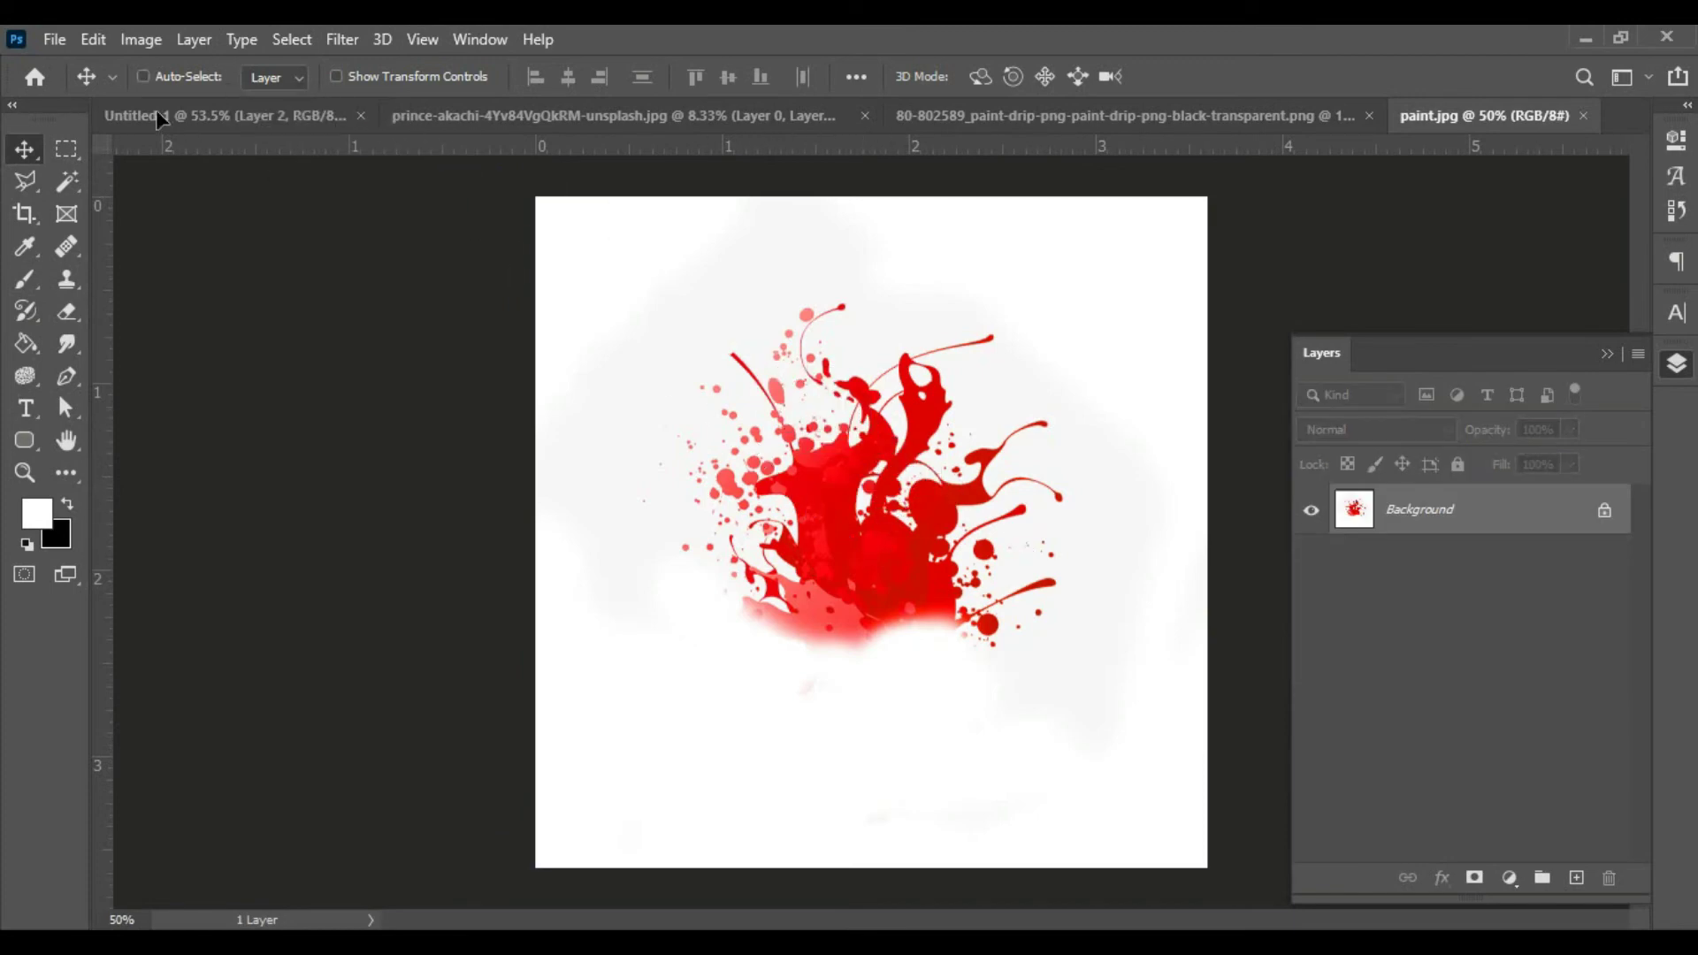
left_click_drag(156, 110, 900, 464)
left_click_drag(952, 605, 904, 578)
key("ctrl+t")
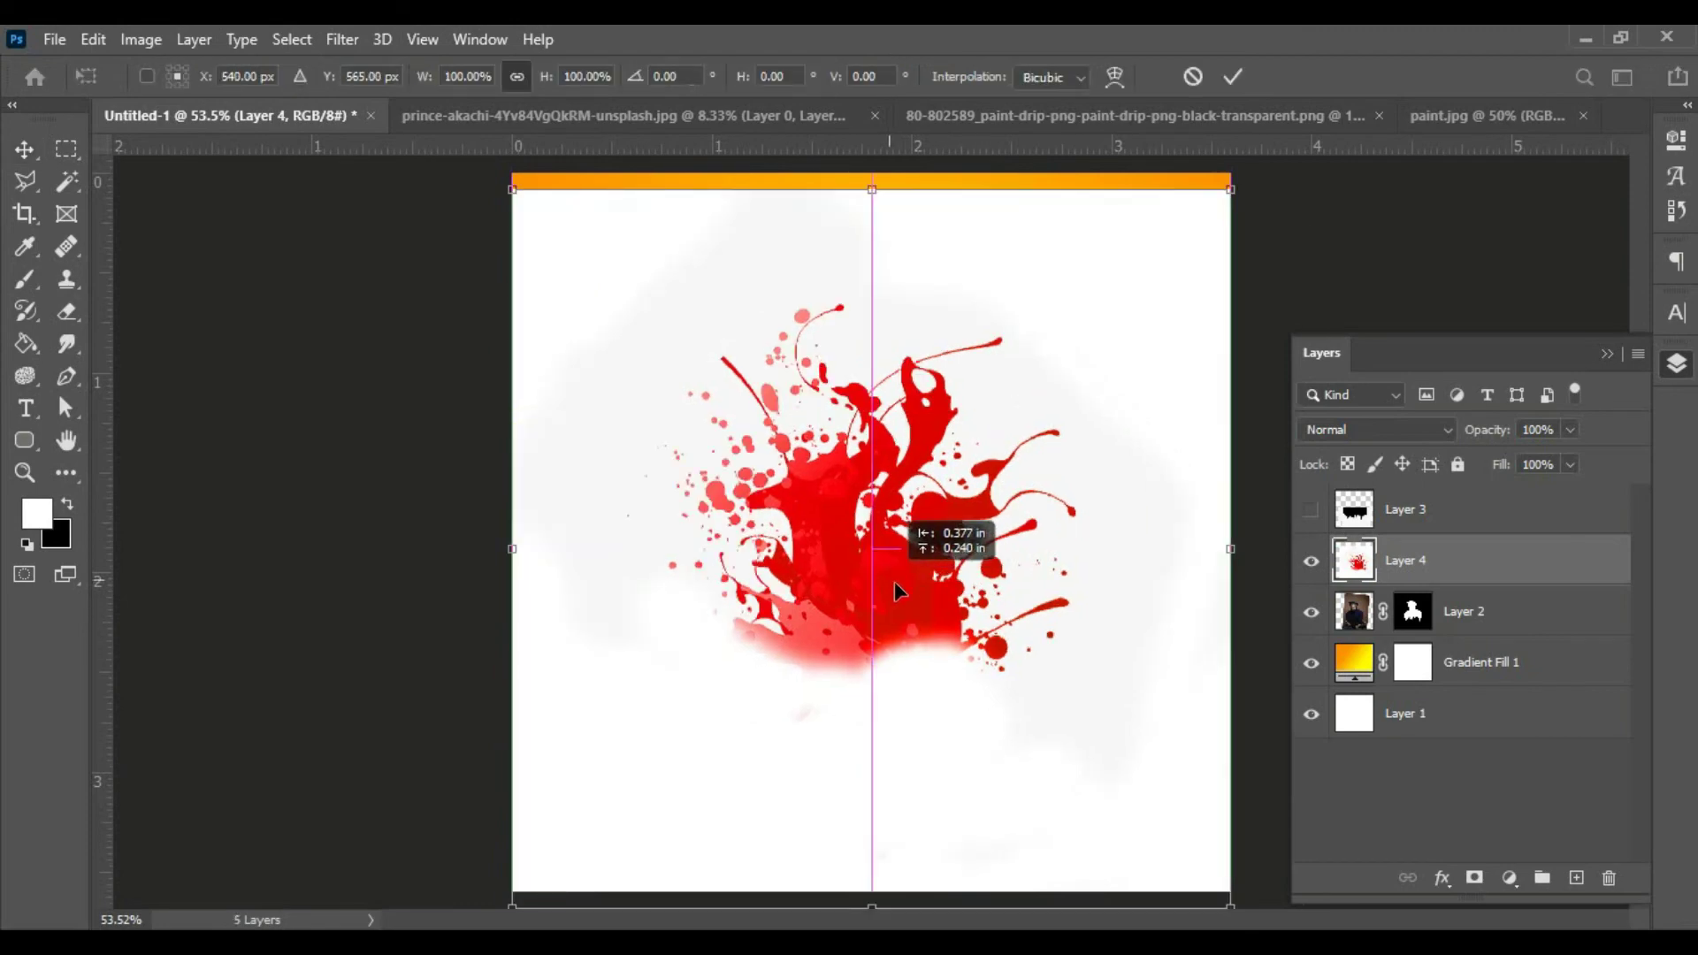
type("540")
key("Return")
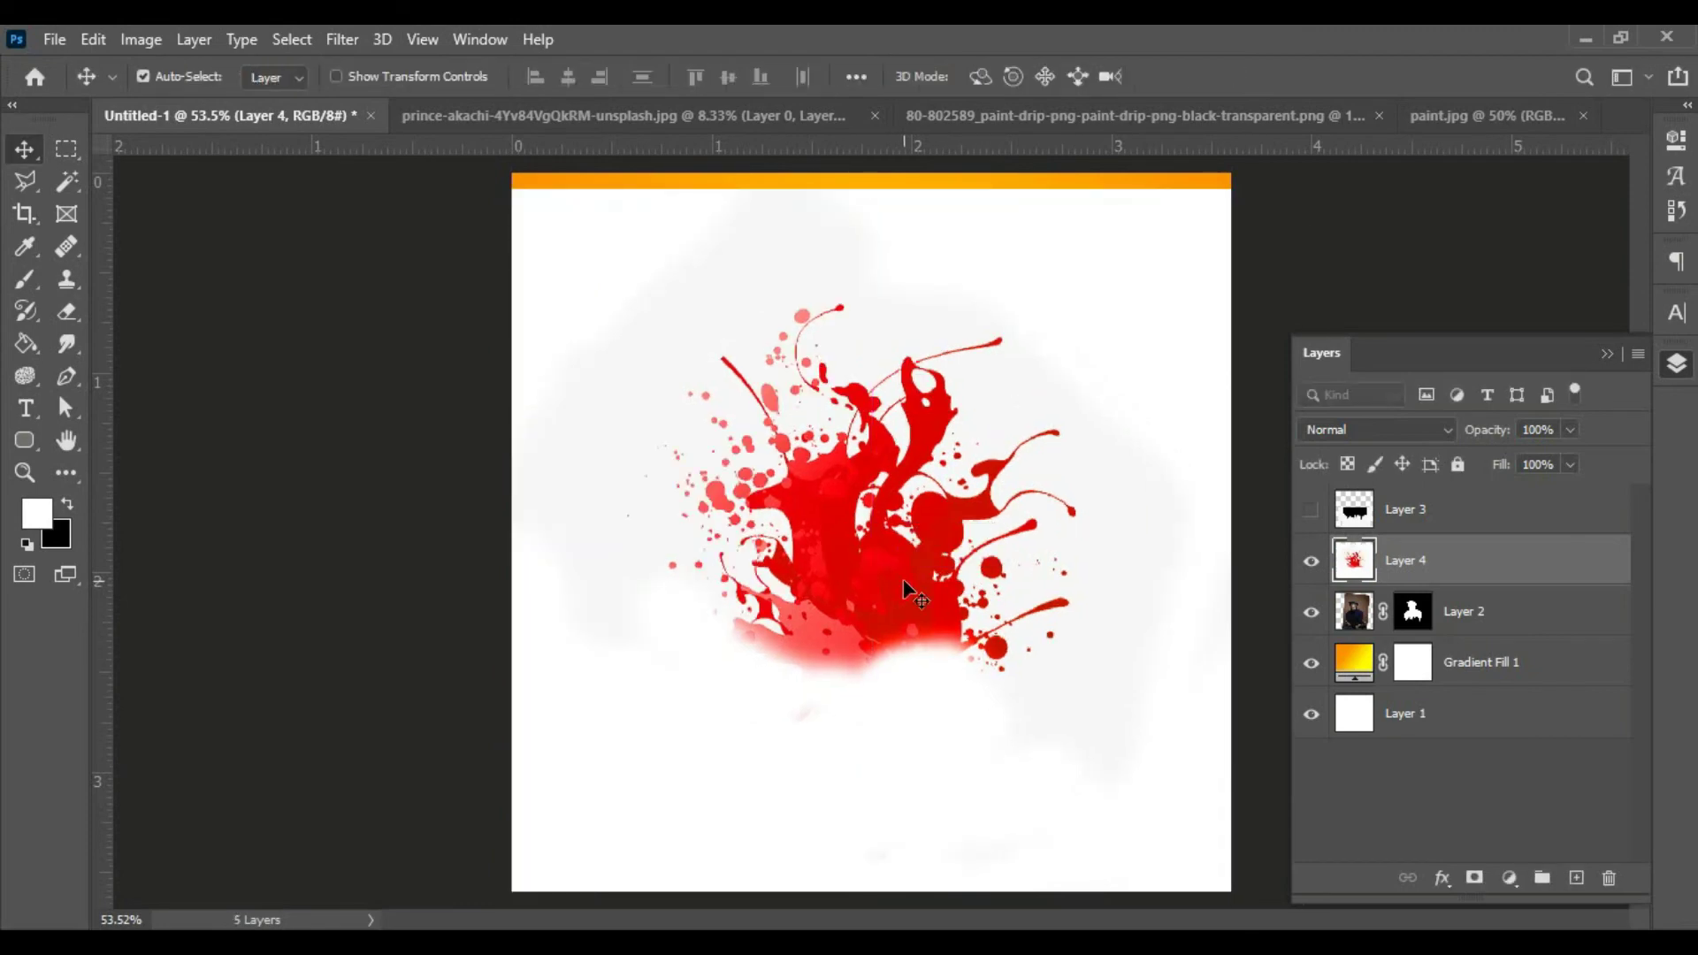
key("ctrl+bracketleft")
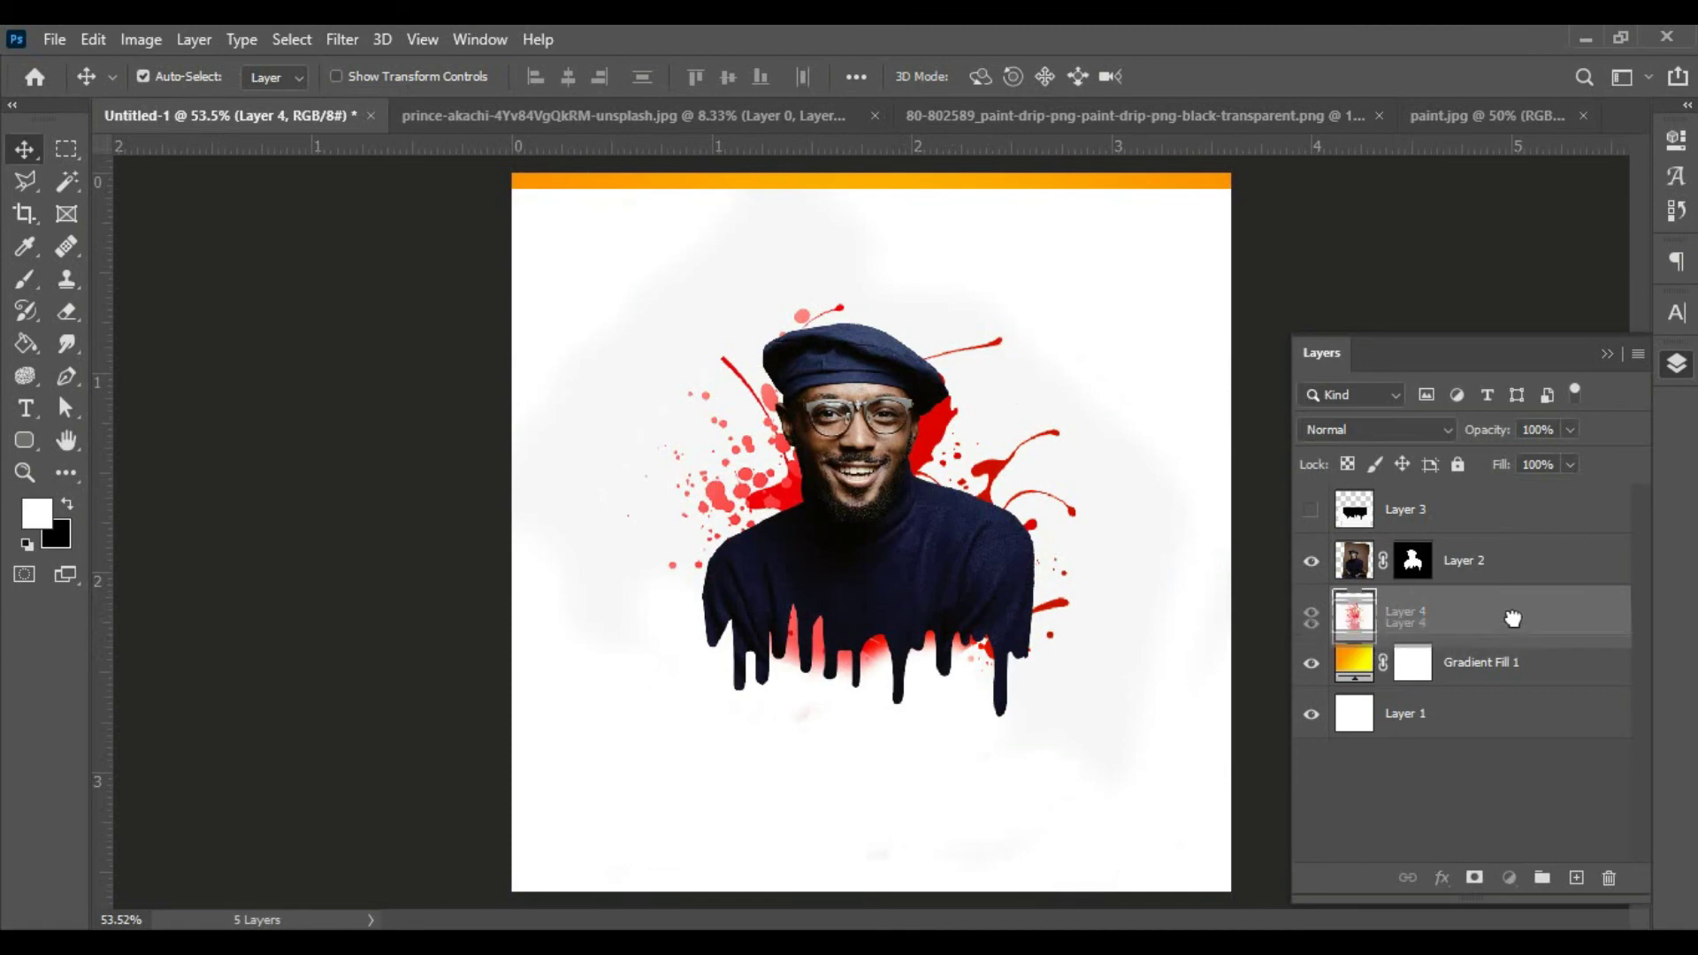
Step: Set Layer 4 to Linear Burn and raise the splash slightly up and left behind the head
left_click(1435, 429)
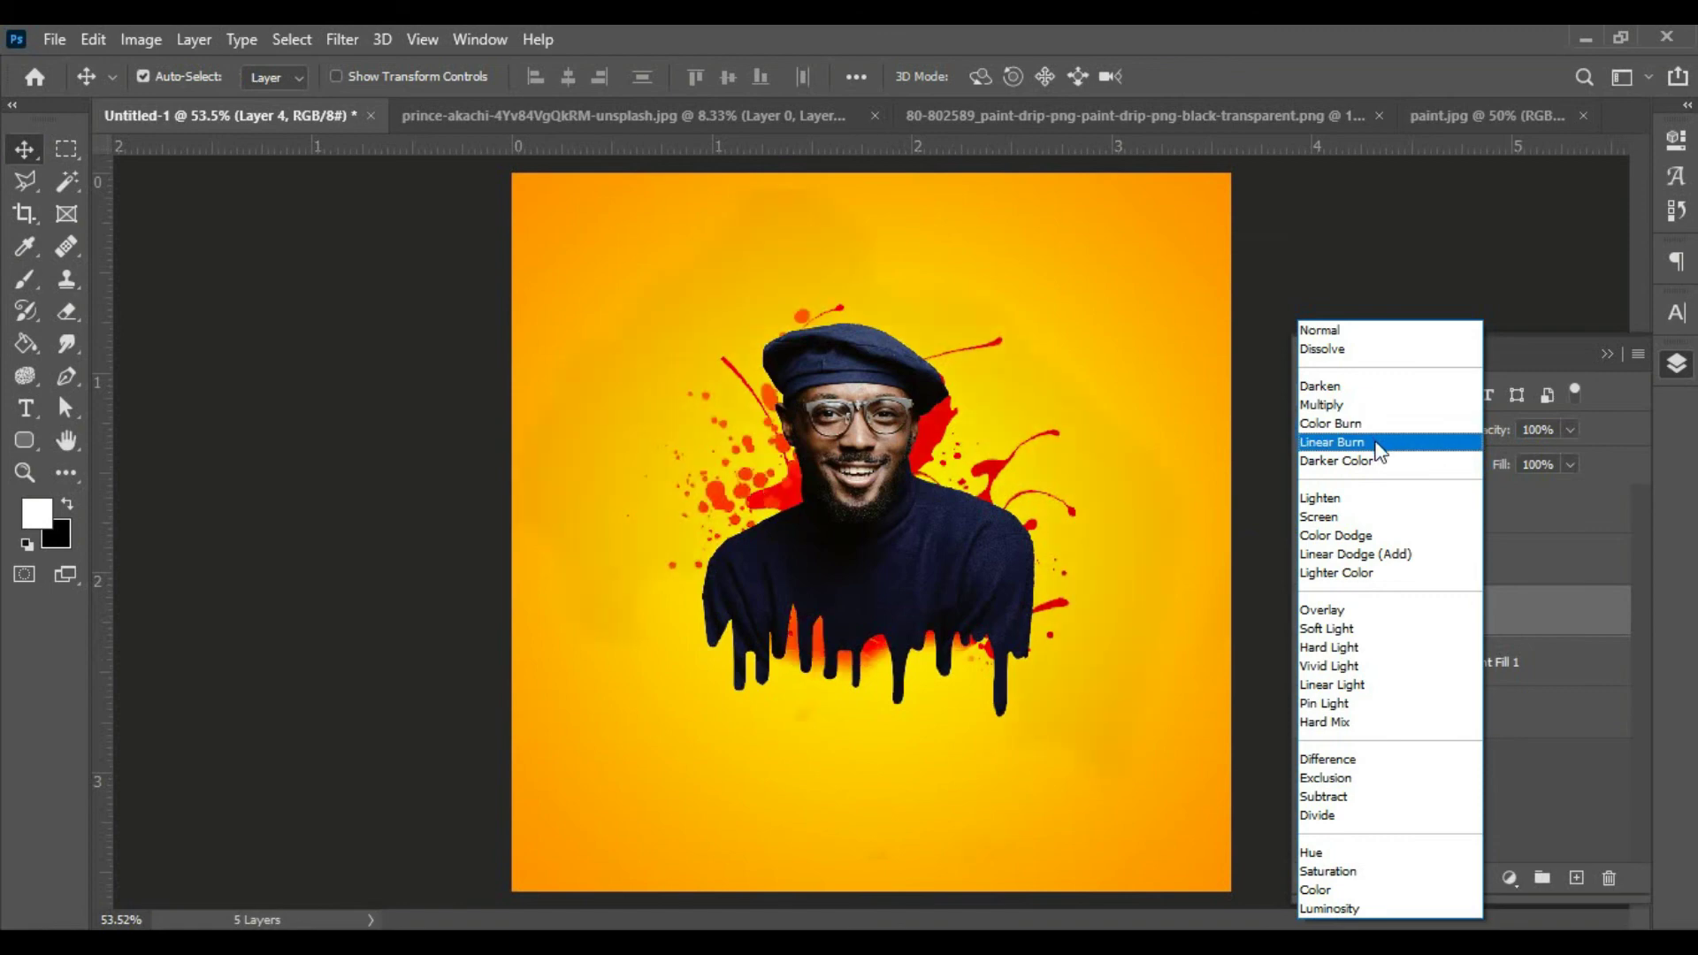
left_click(1377, 442)
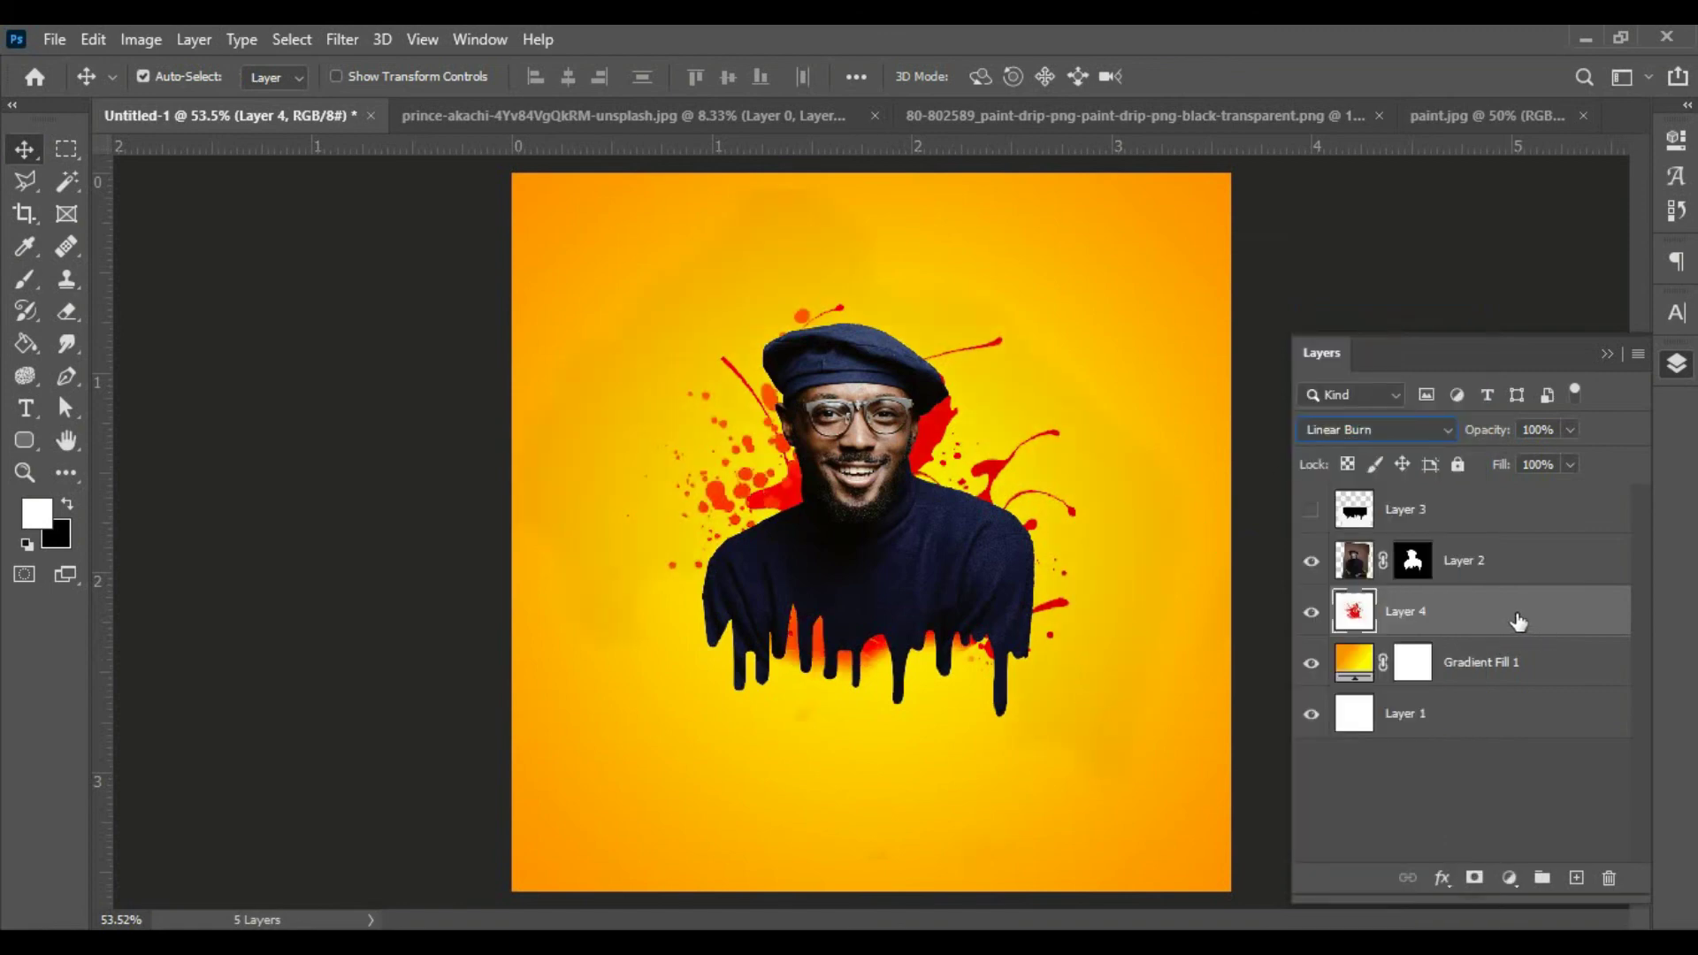
key("ctrl+t")
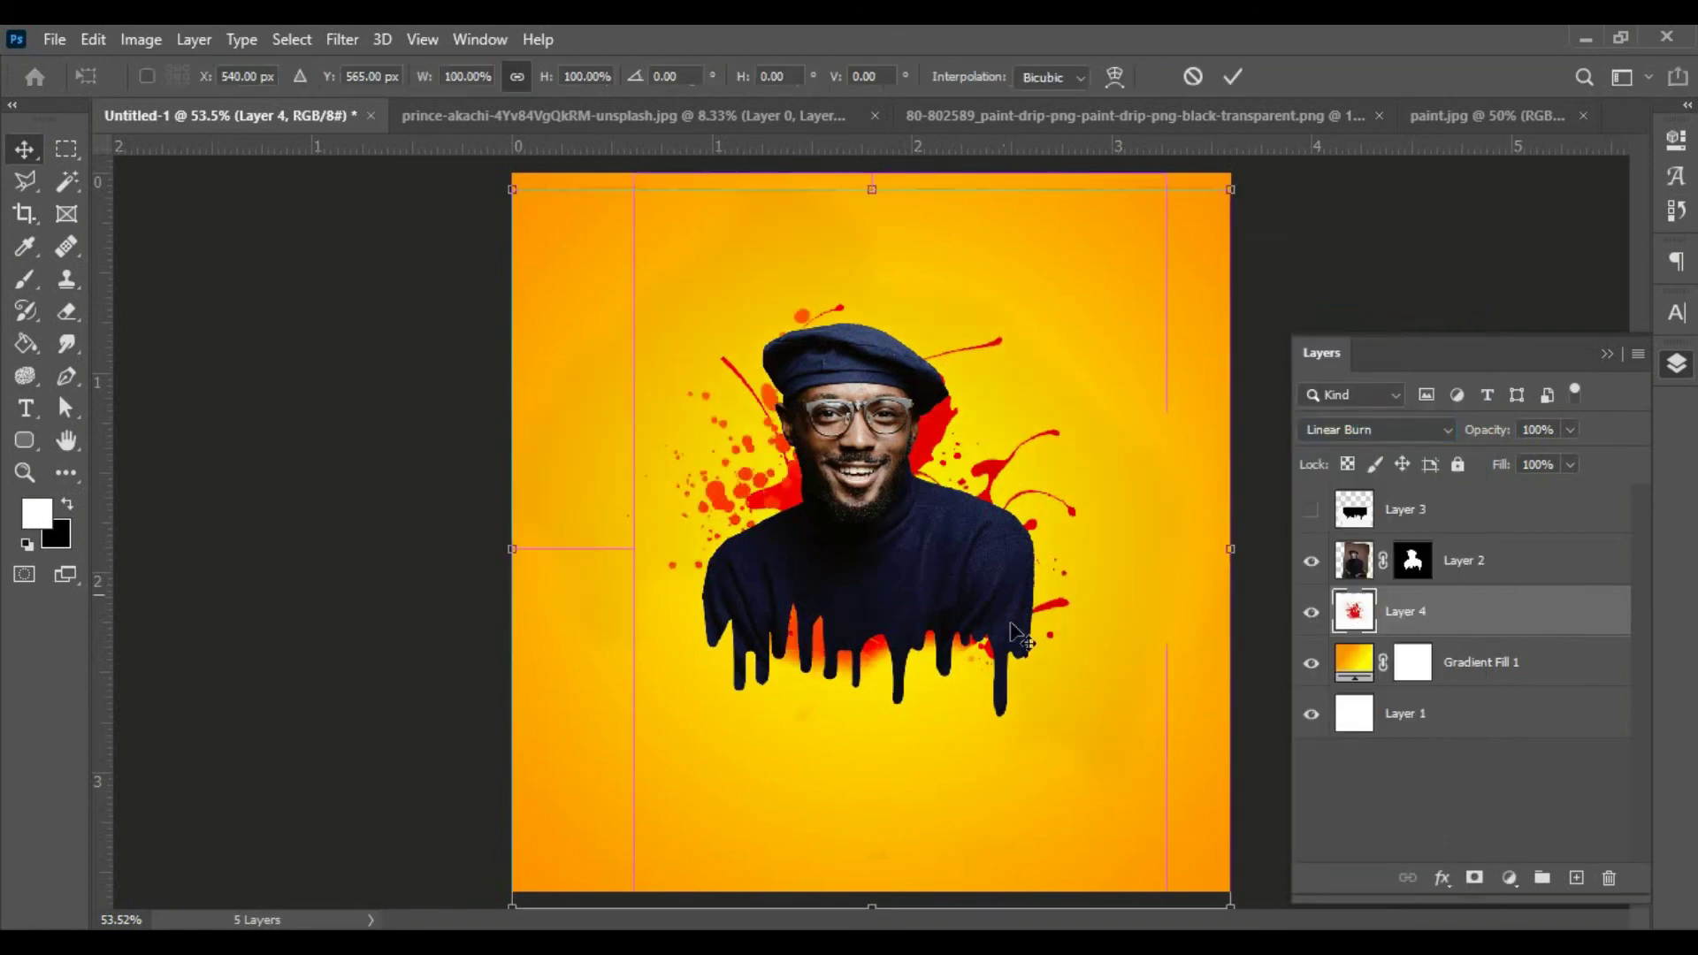
left_click_drag(1054, 565, 1054, 530)
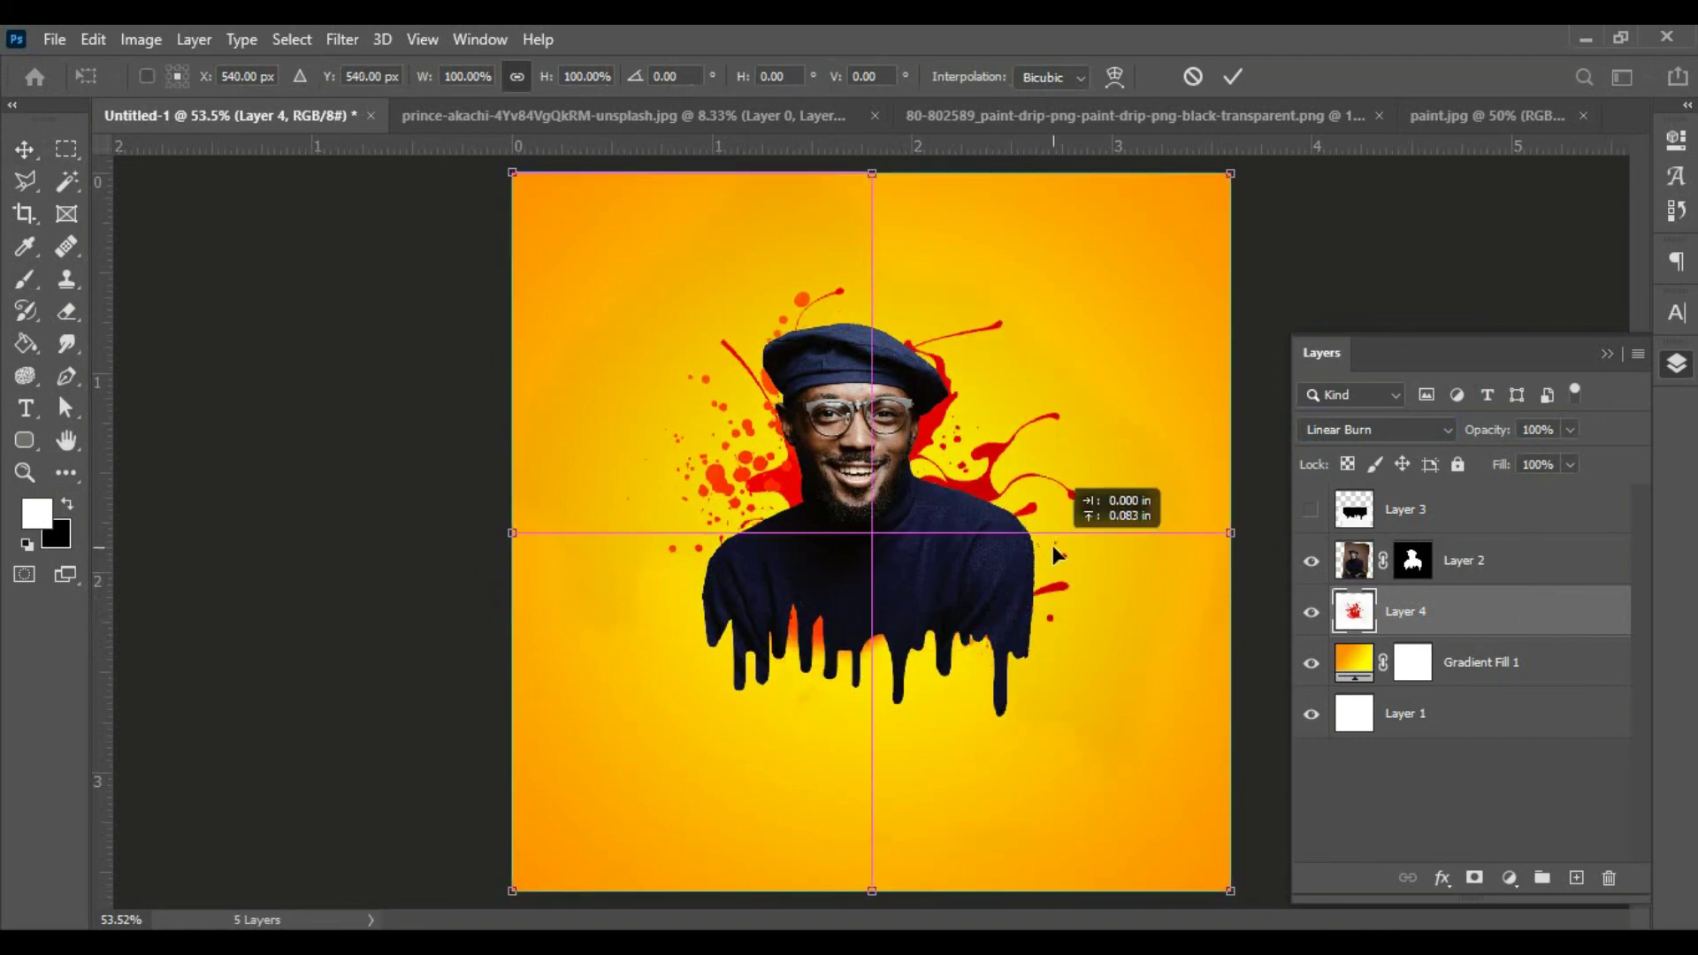
key("Return")
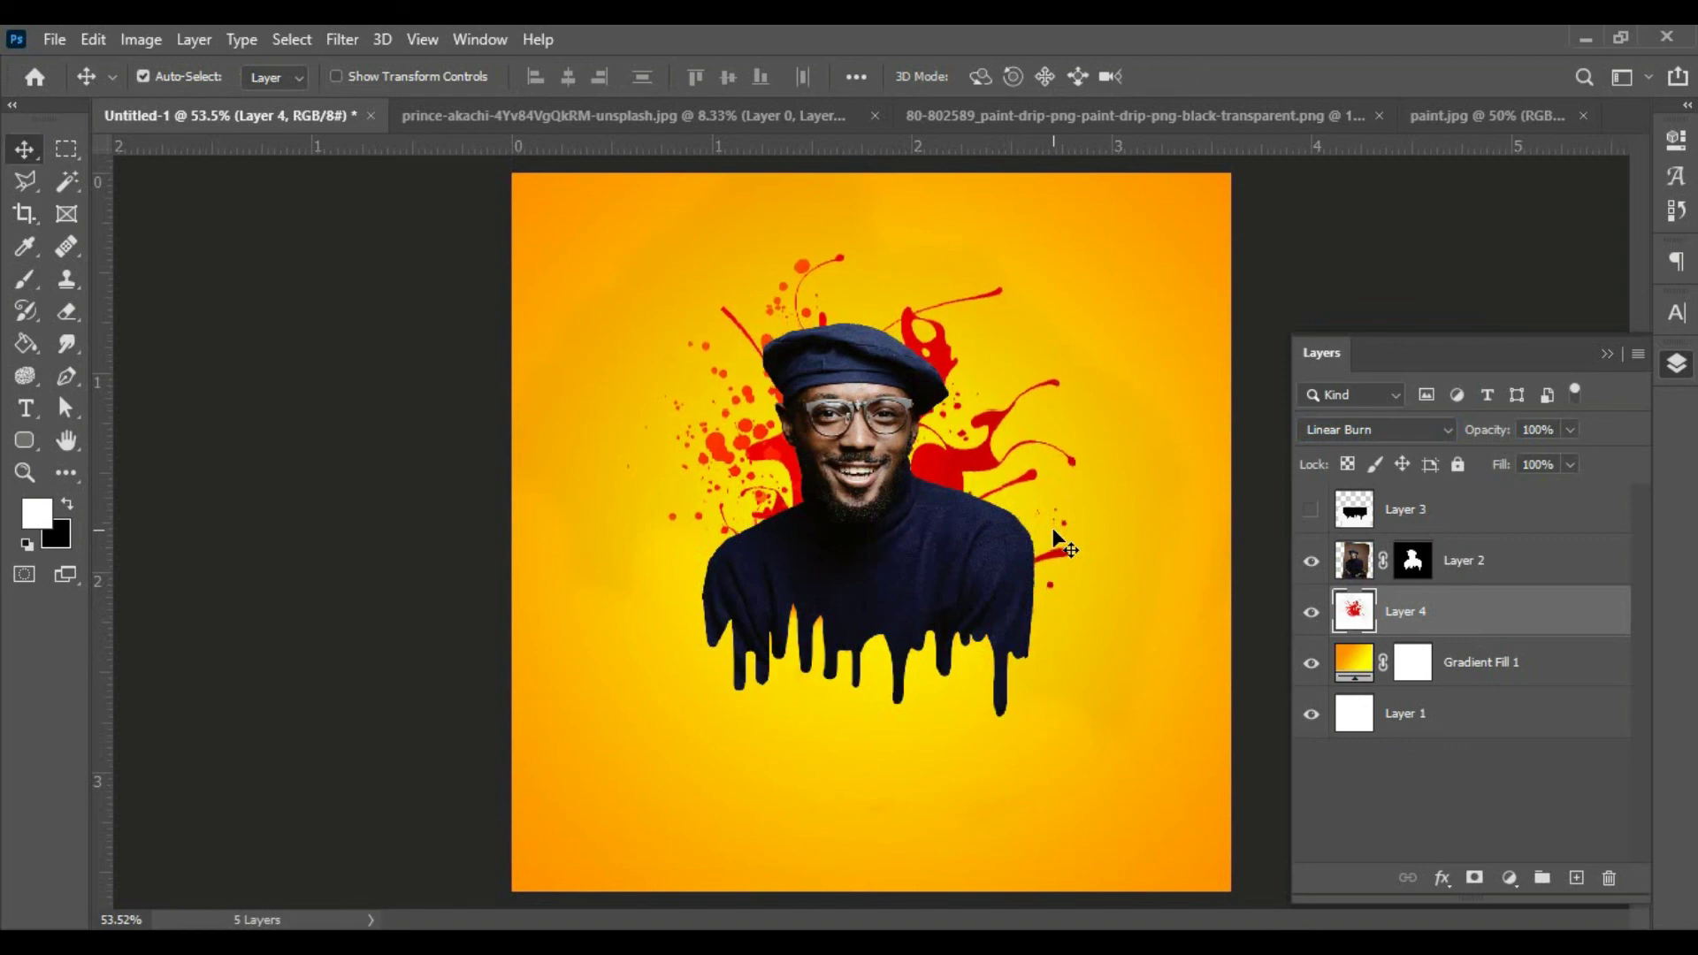
key("Left")
key("Left")
key("Left")
key("Up")
key("Up")
key("Up")
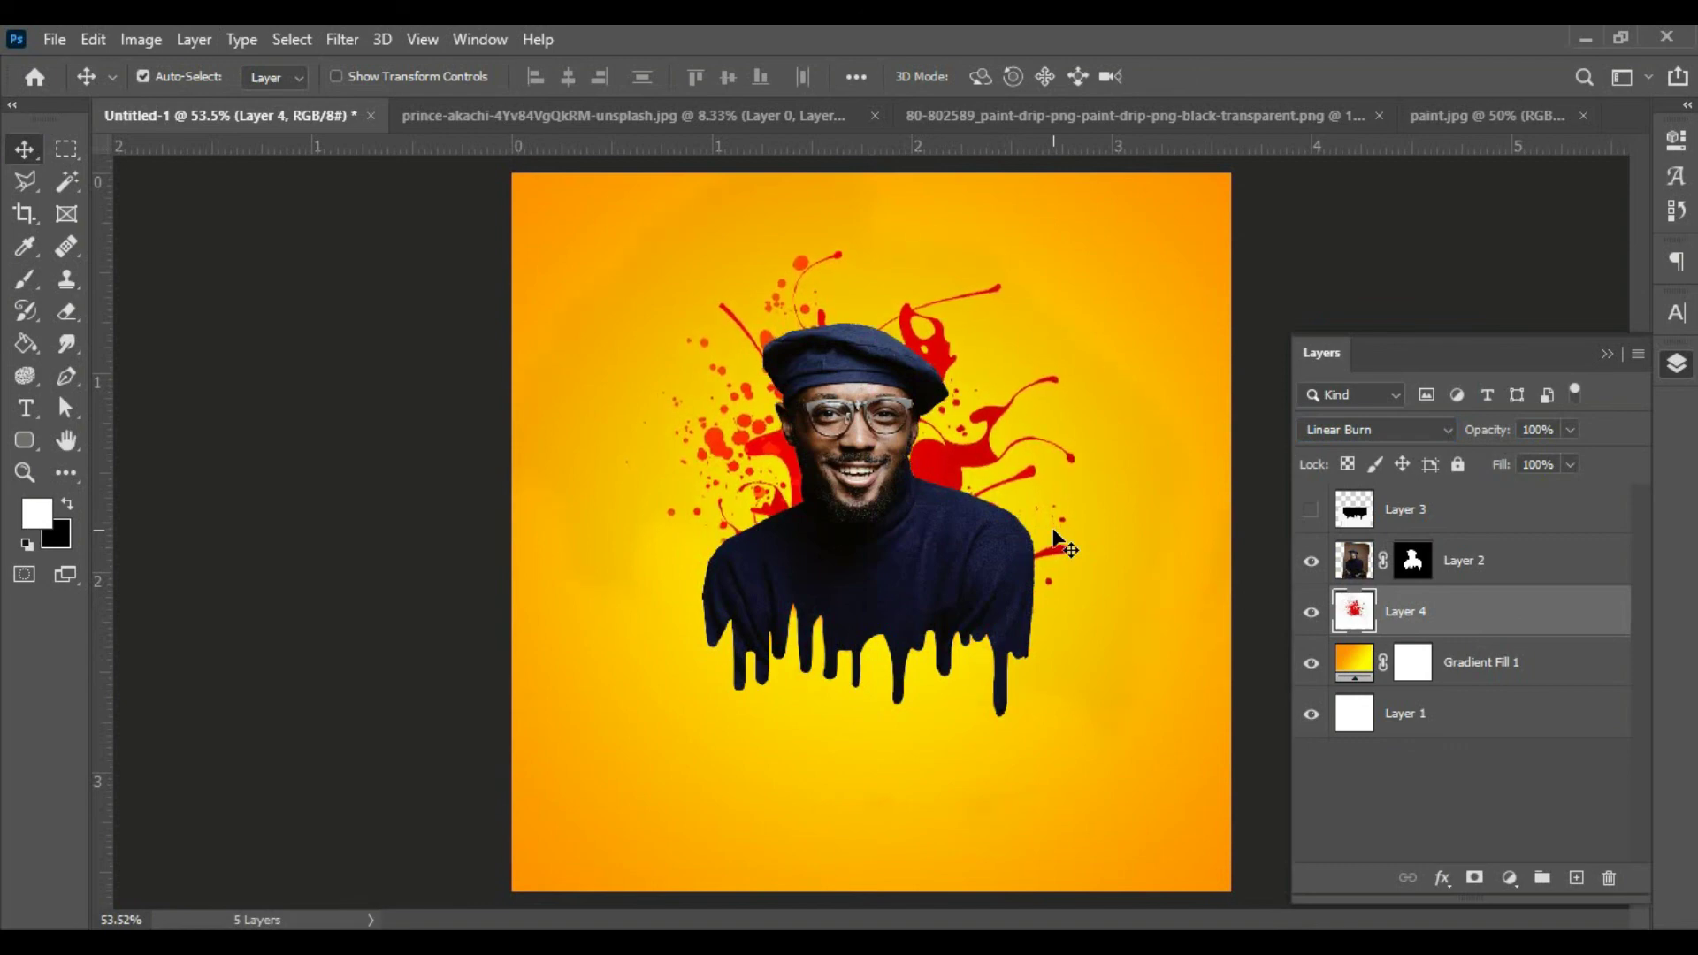
key("Left")
key("Left")
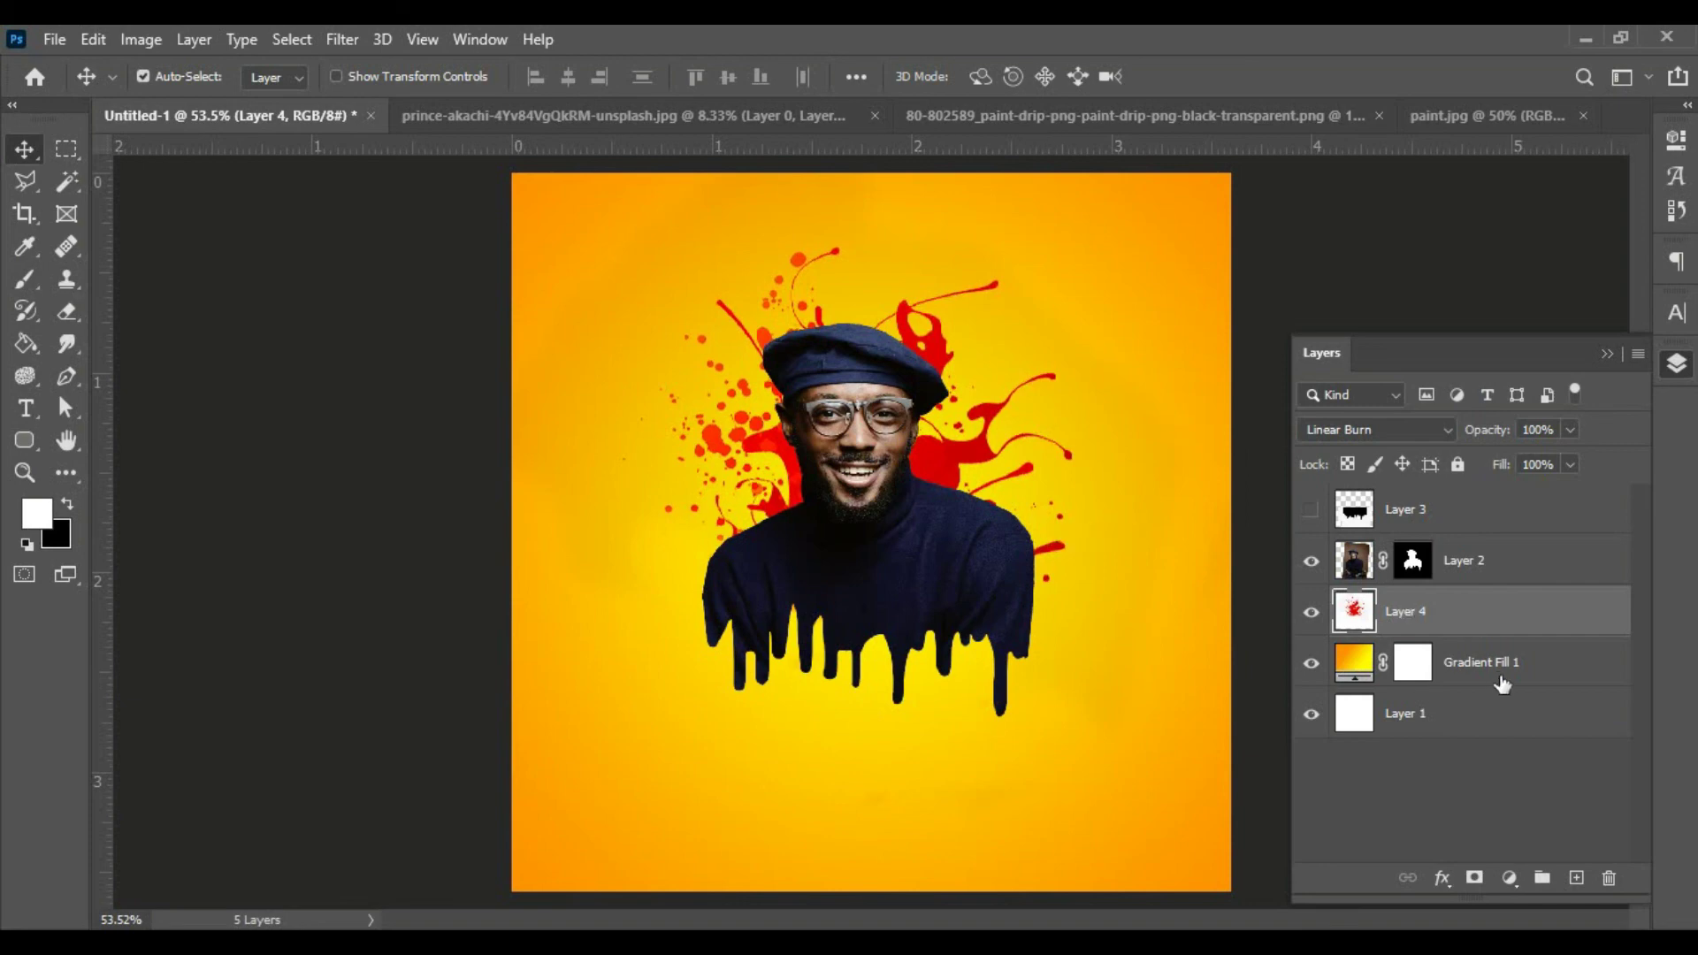
Step: Select Layer 2 and Layer 4 together and shift them down about 0.2 in
left_click(1464, 521)
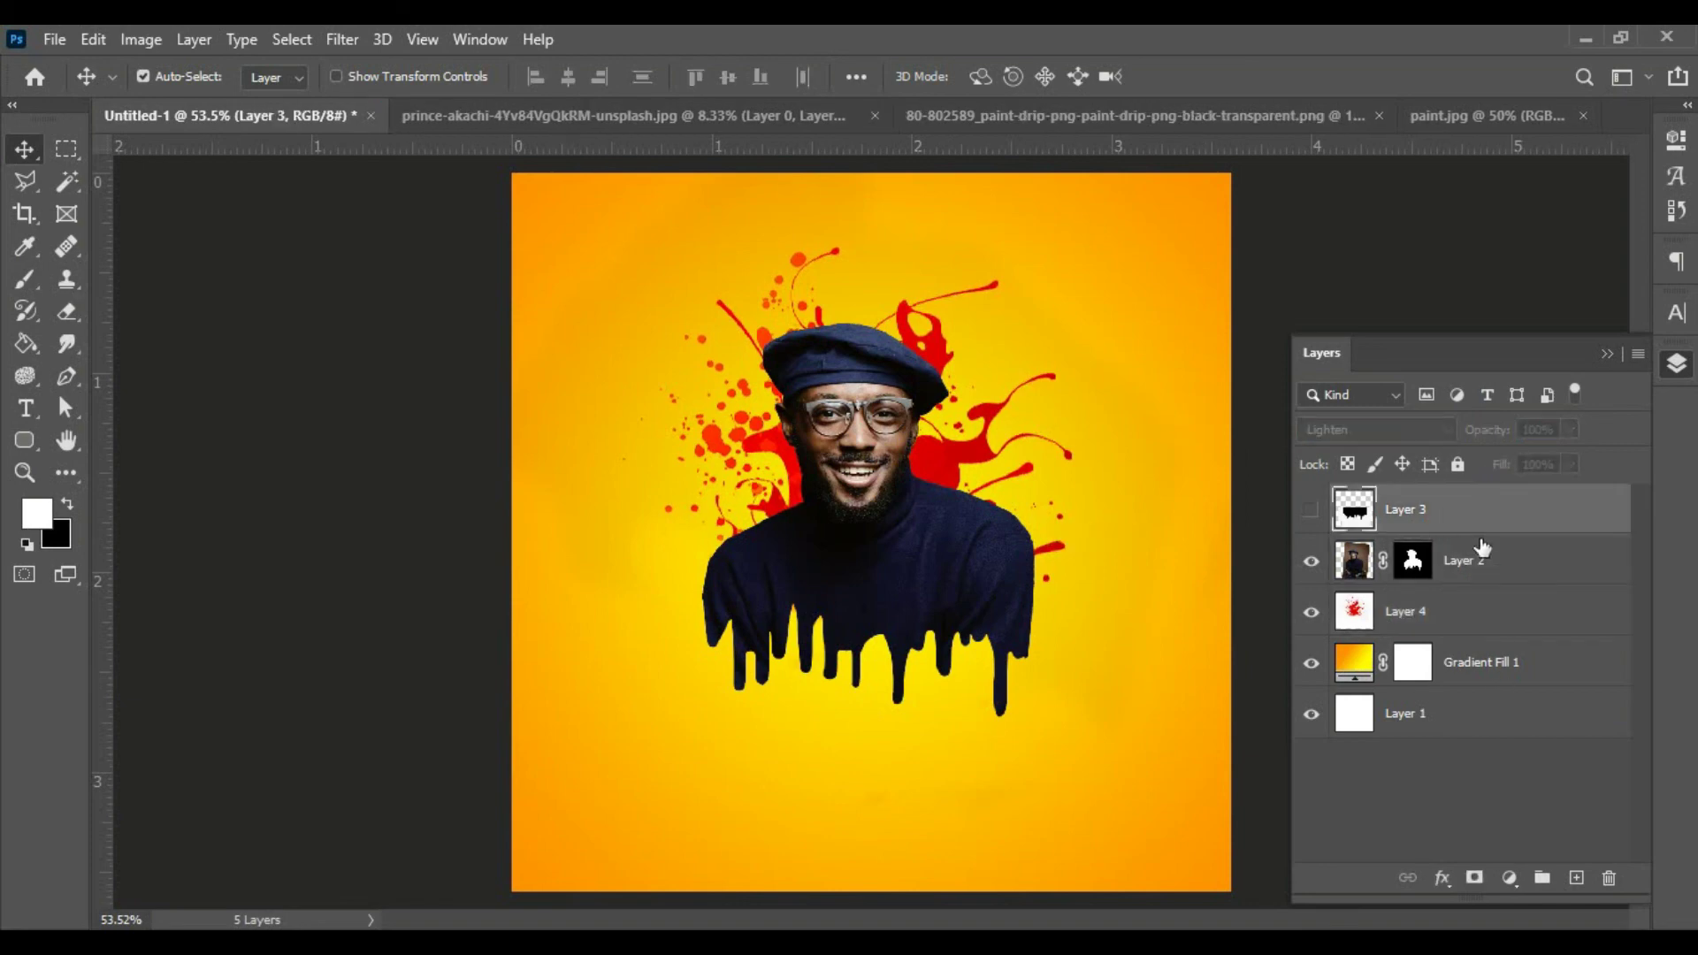
left_click(1503, 571, "shift")
left_click(1492, 618)
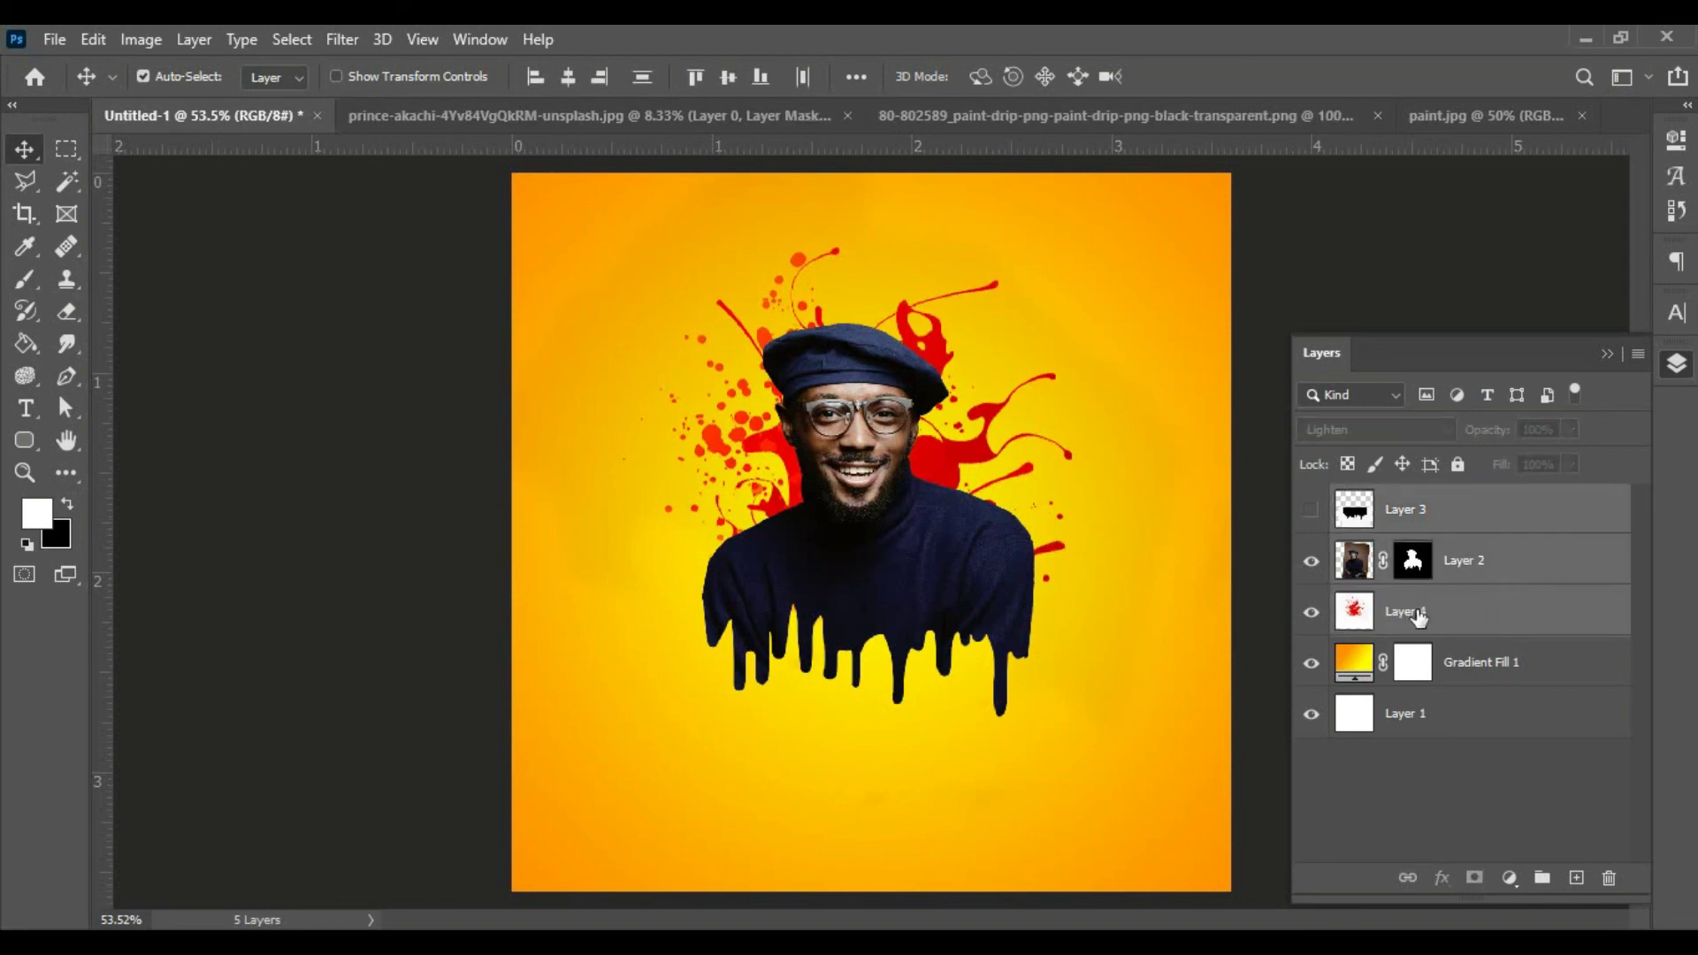
left_click(1512, 570, "ctrl")
key("ctrl+t")
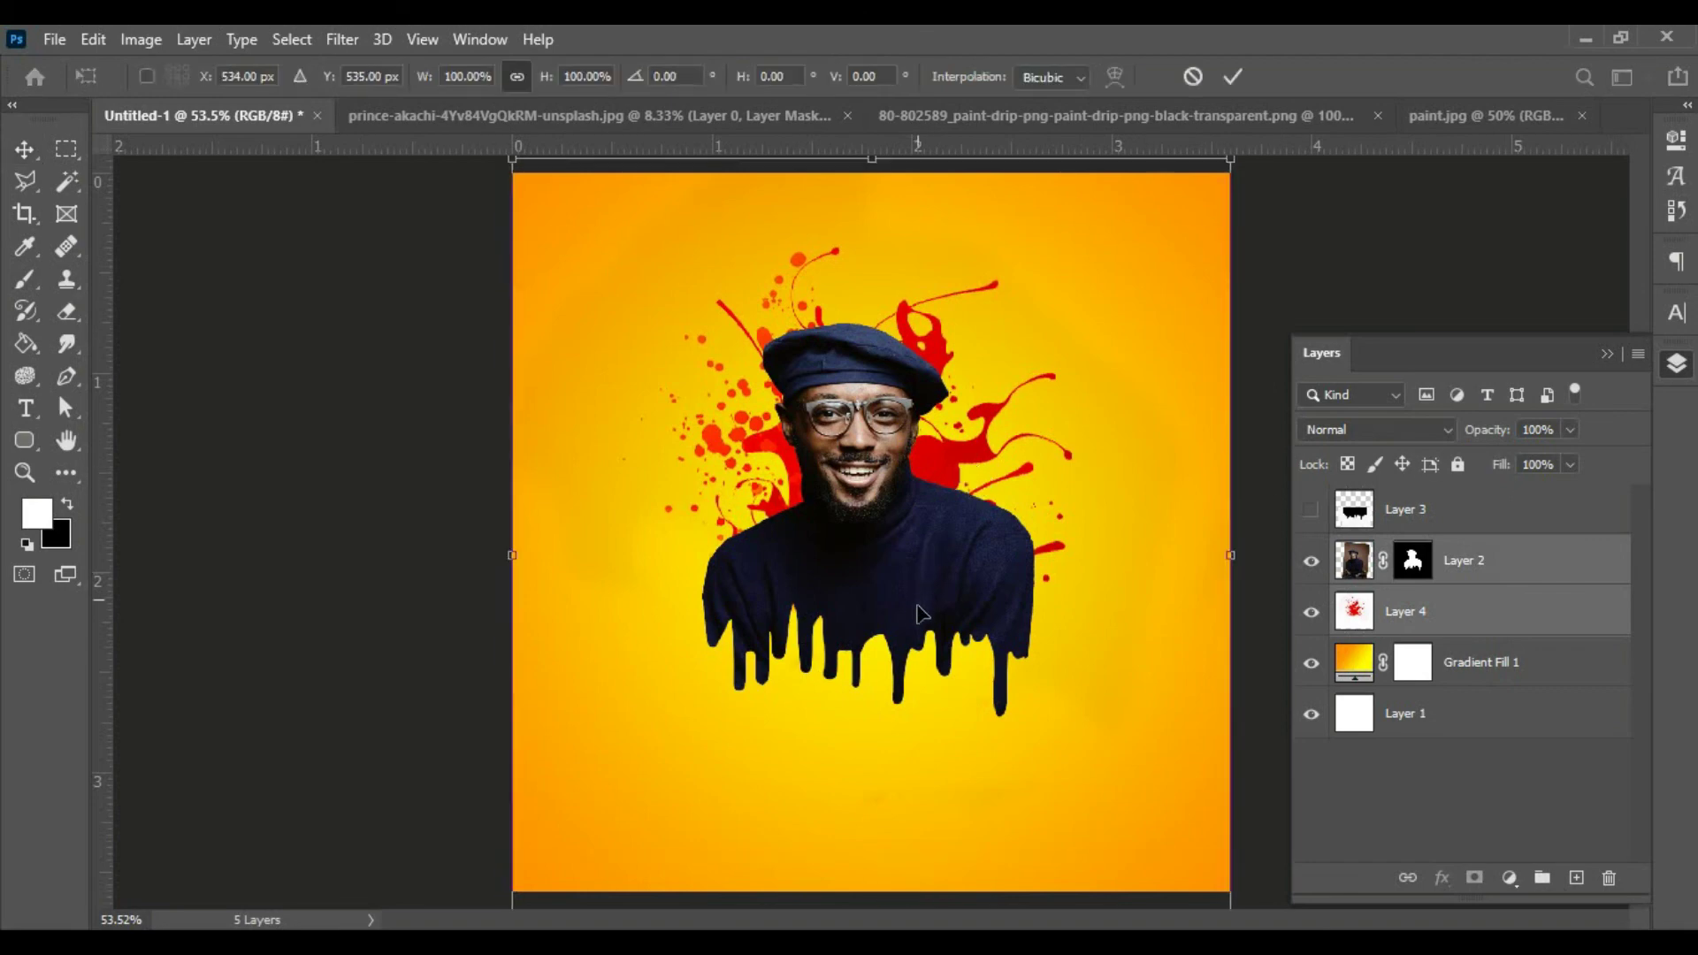
left_click_drag(920, 581, 920, 622)
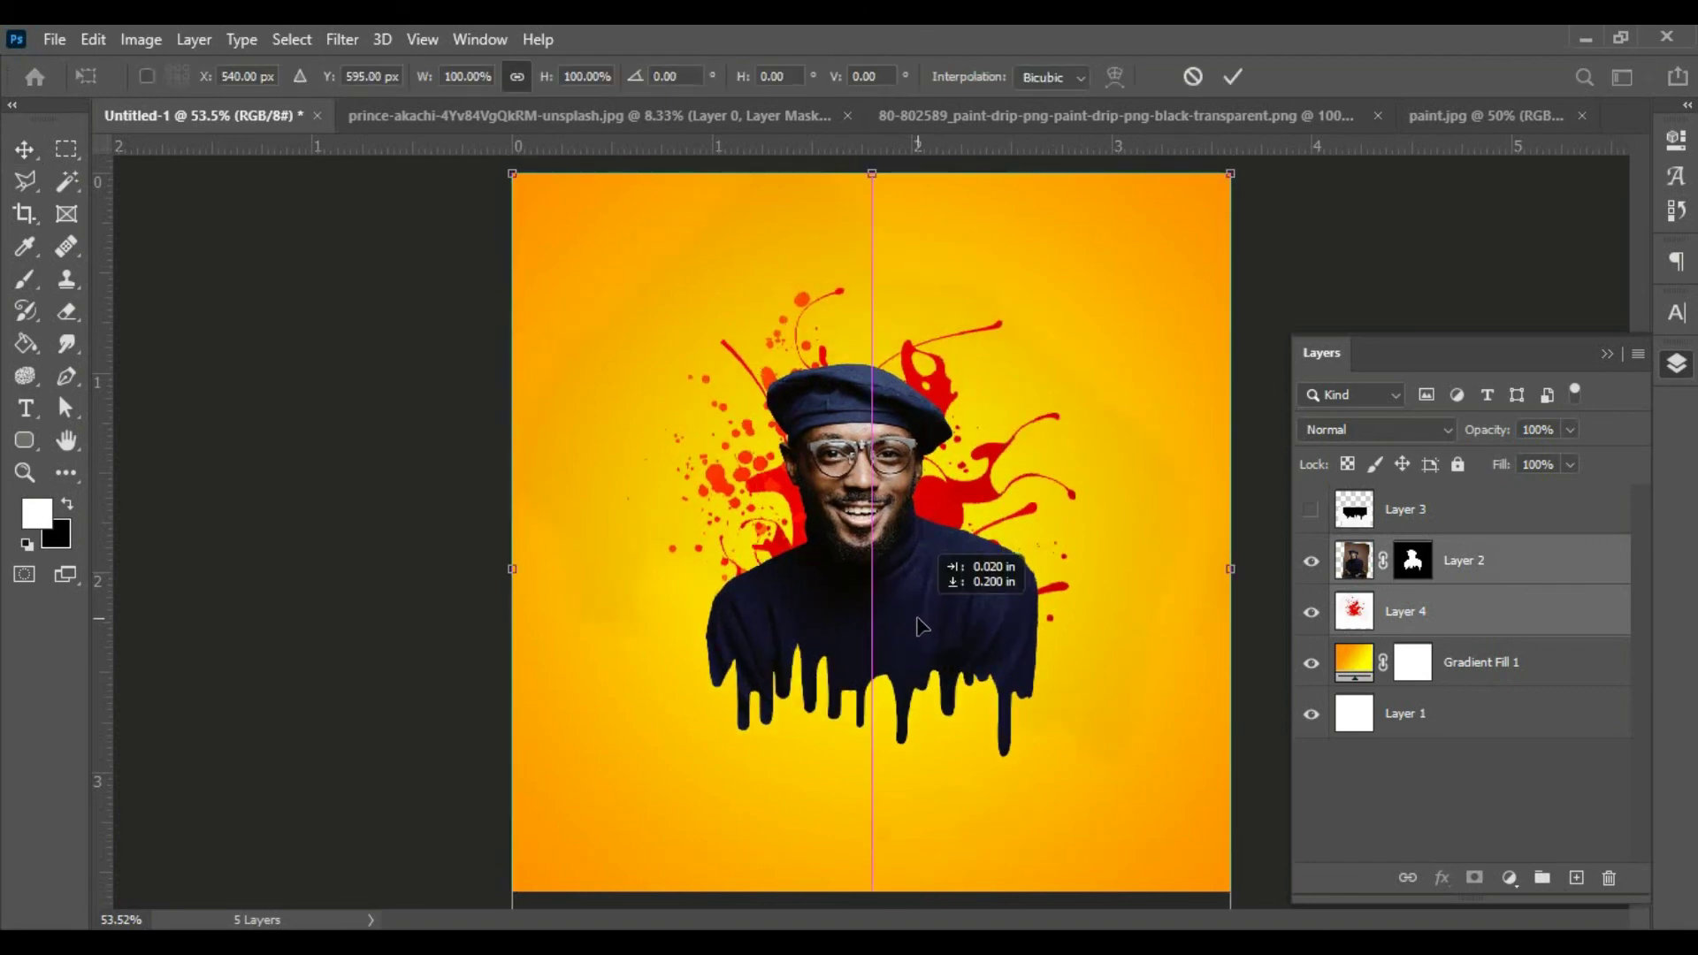
key("Return")
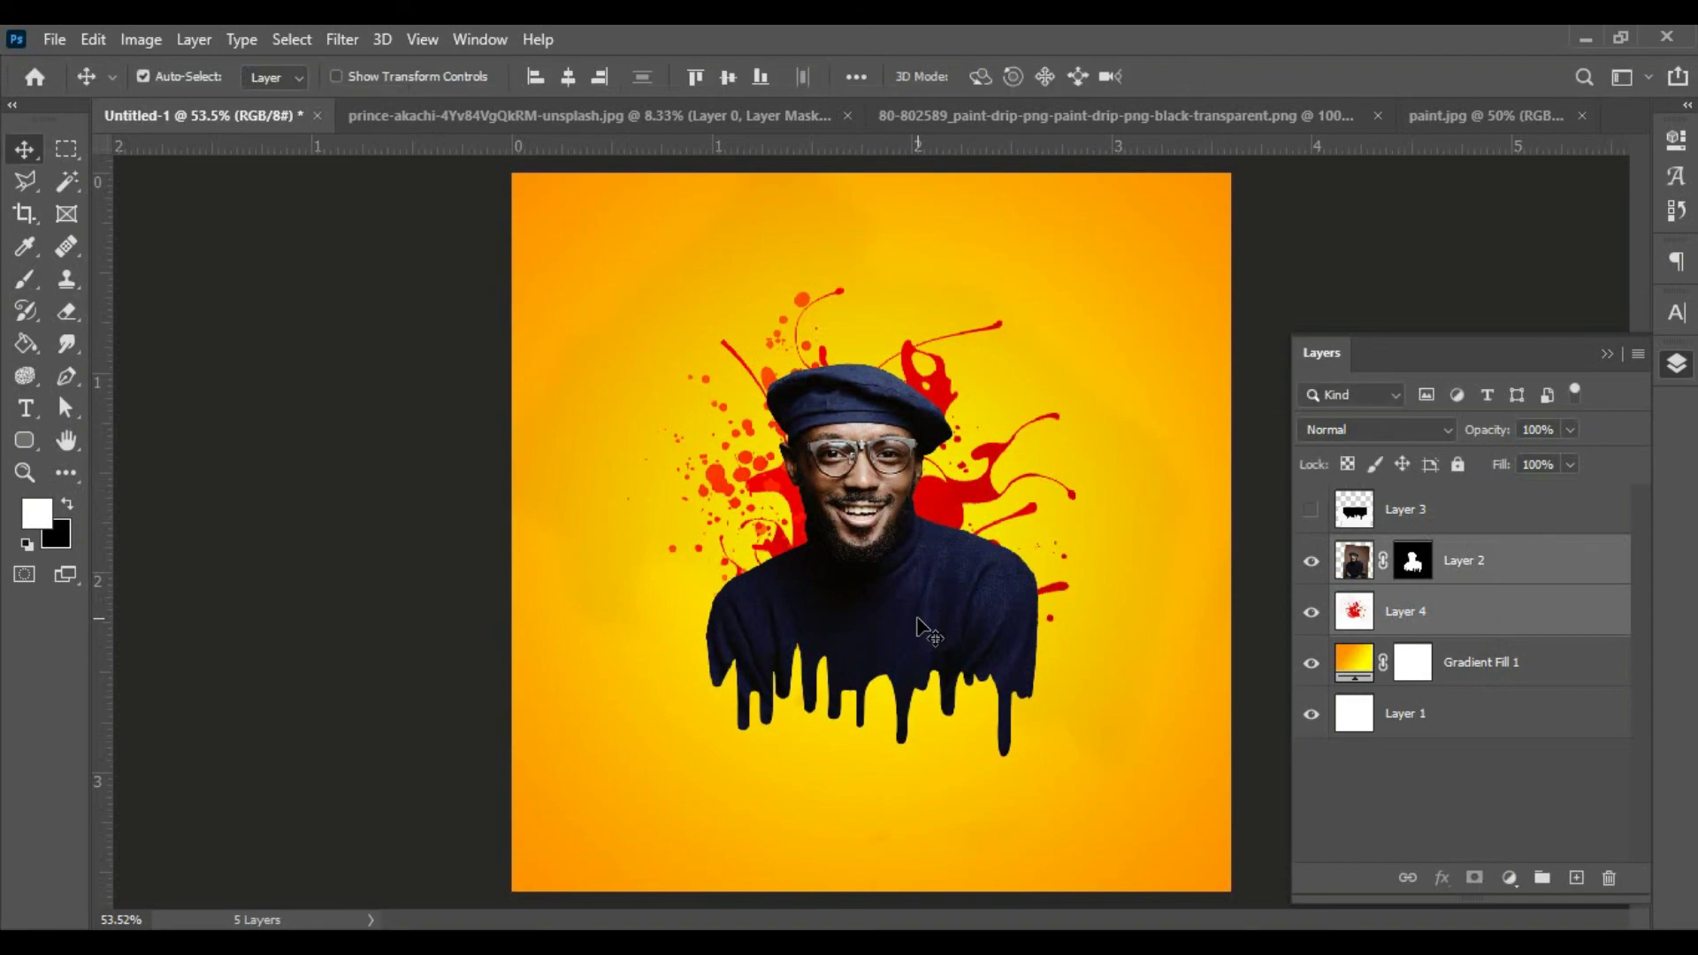